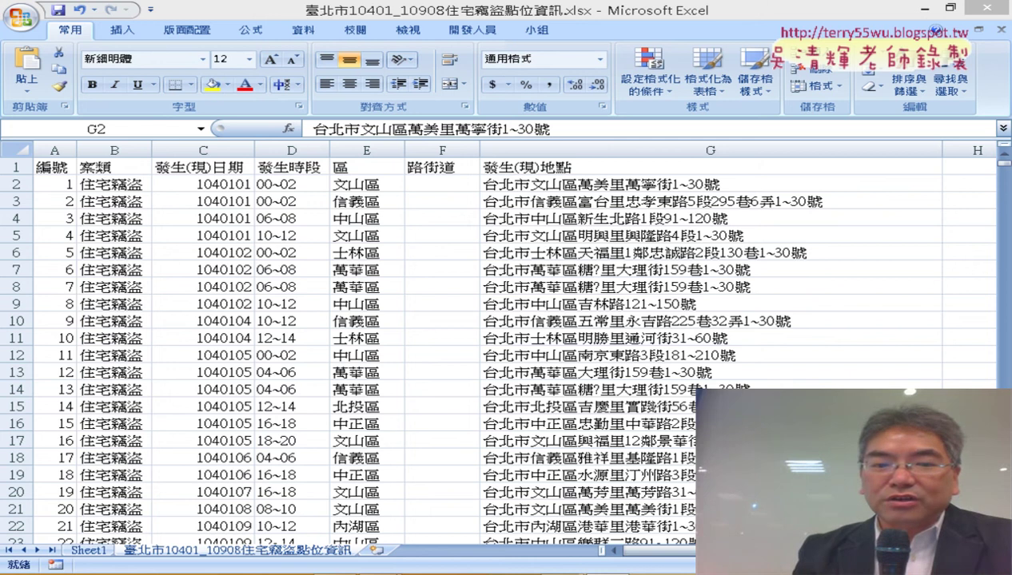
# - Switch to the PowerPoint deck at slide 31, which shows the full MID–IFERROR–FIND formula
pyautogui.hotkey('alt', 'Tab')
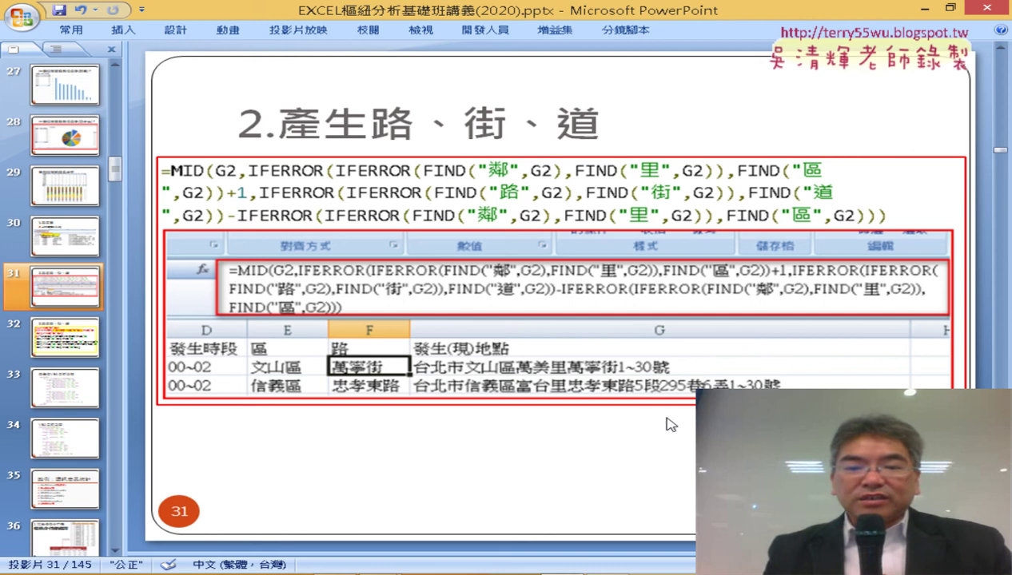
# - Switch back to the Taipei burglary workbook, where column F 路街道 is still empty
pyautogui.hotkey('alt', 'Tab')
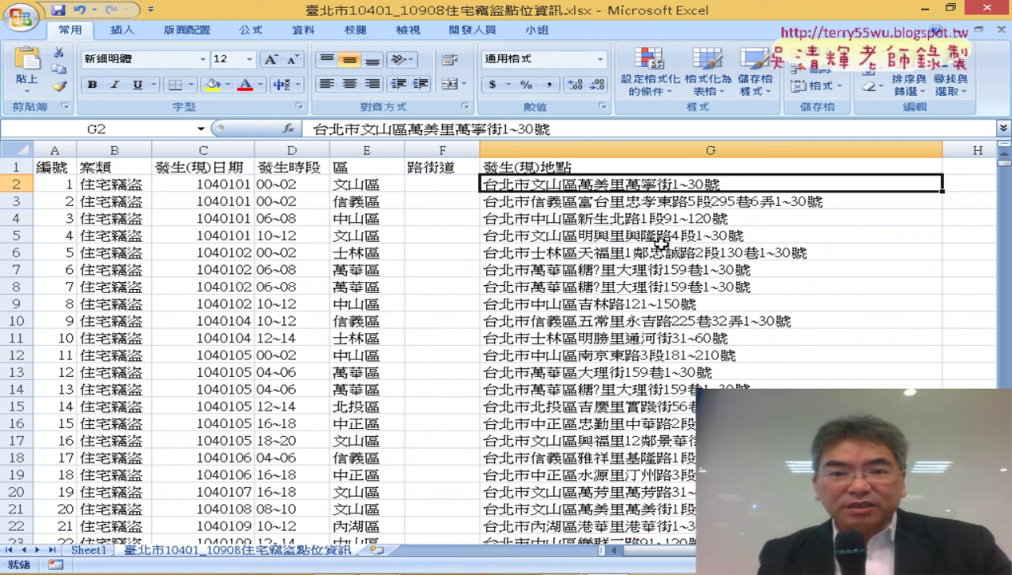
# - Edit the G6 address and highlight its 鄰 character and the road name 忠誠路
pyautogui.doubleClick(668, 253)
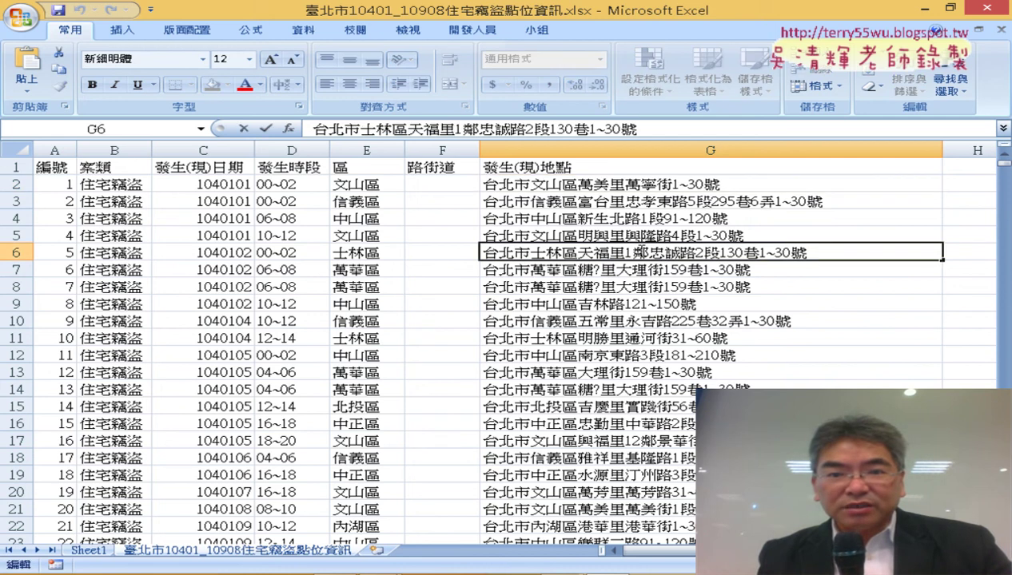
pyautogui.doubleClick(639, 253)
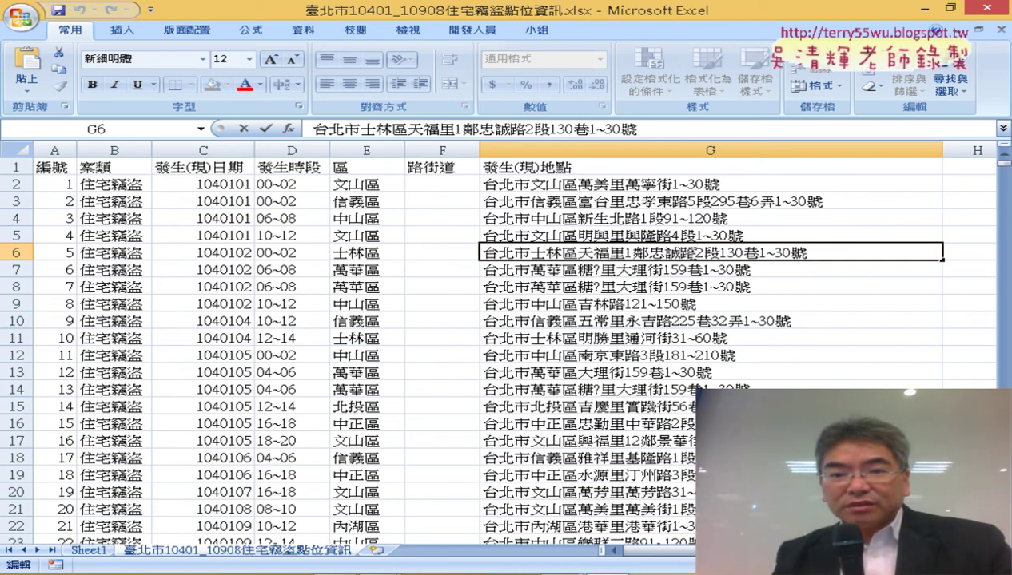
pyautogui.moveTo(649, 253); pyautogui.dragTo(693, 252)
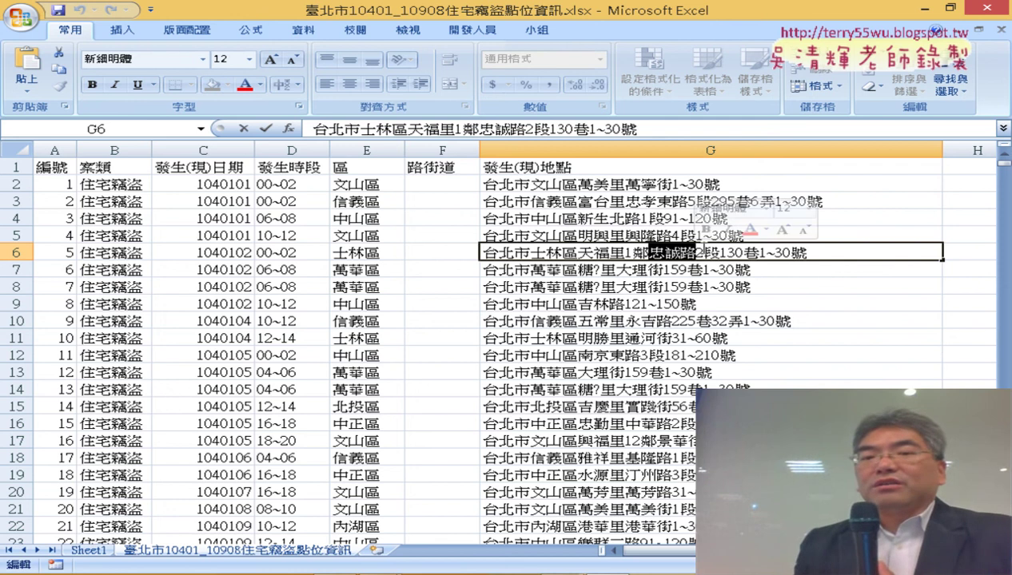
# - Highlight 路, then 忠誠路 in the G6 address, and leave it unchanged by moving to F6
pyautogui.click(698, 252)
pyautogui.moveTo(698, 253); pyautogui.dragTo(681, 252)
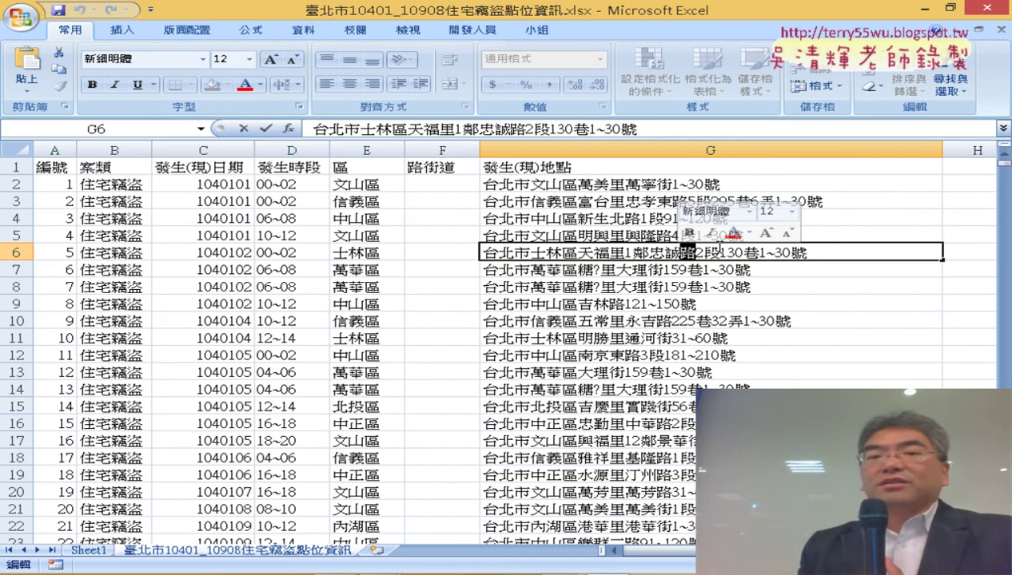
pyautogui.click(661, 247)
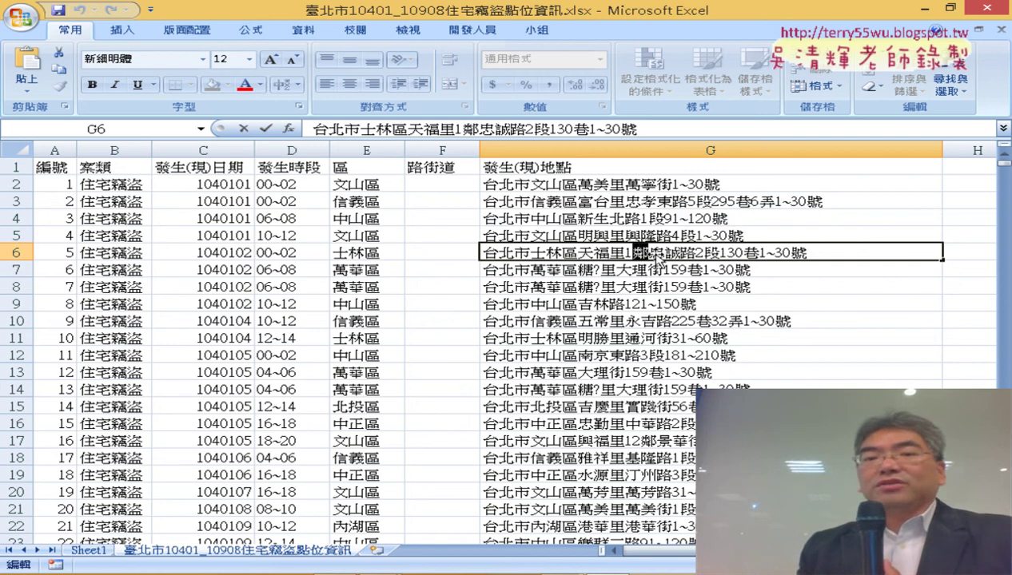
pyautogui.moveTo(649, 252); pyautogui.dragTo(697, 254)
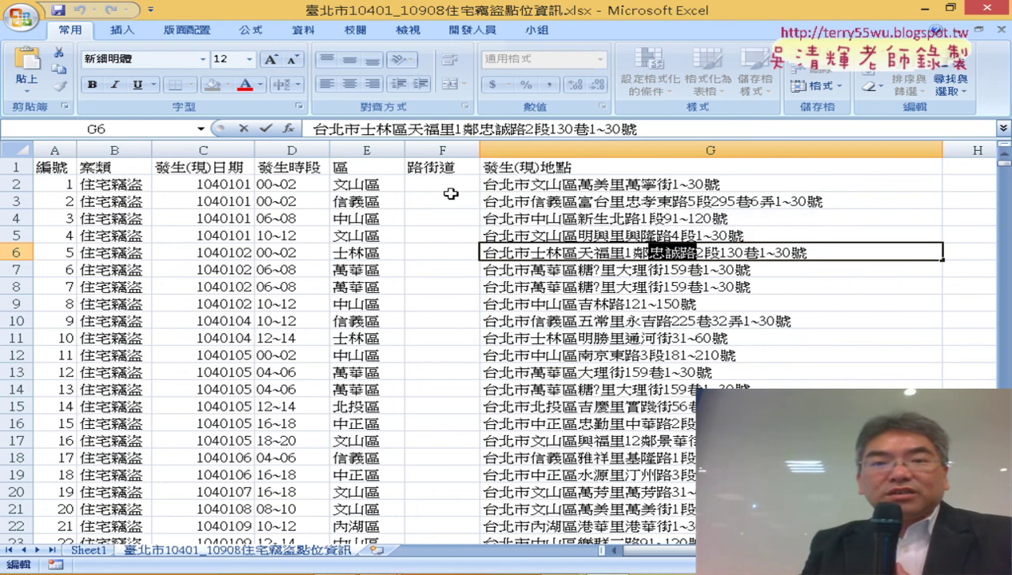
pyautogui.click(464, 252)
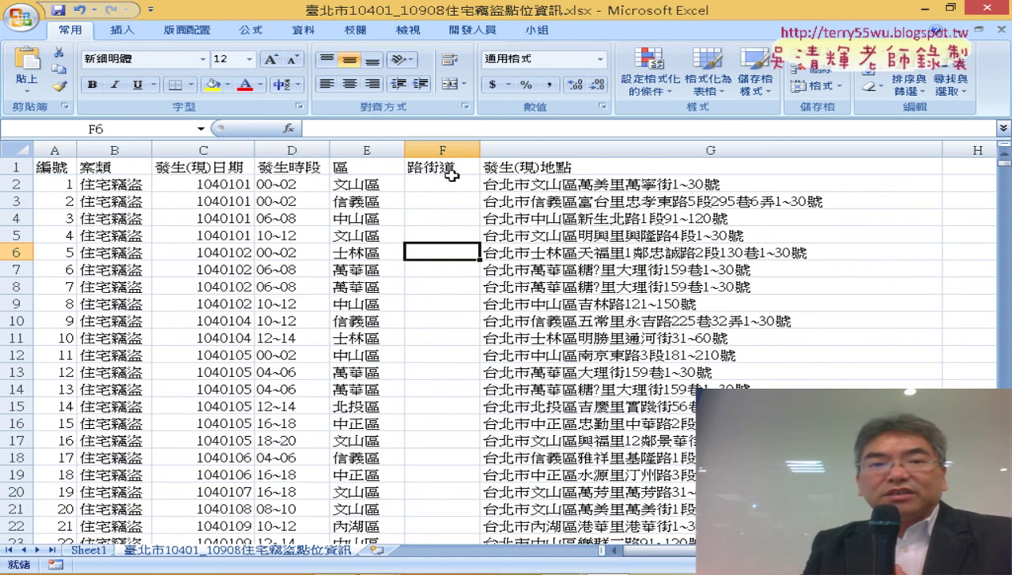
# - Insert the FIND function into F6 through the function picker
pyautogui.click(289, 128)
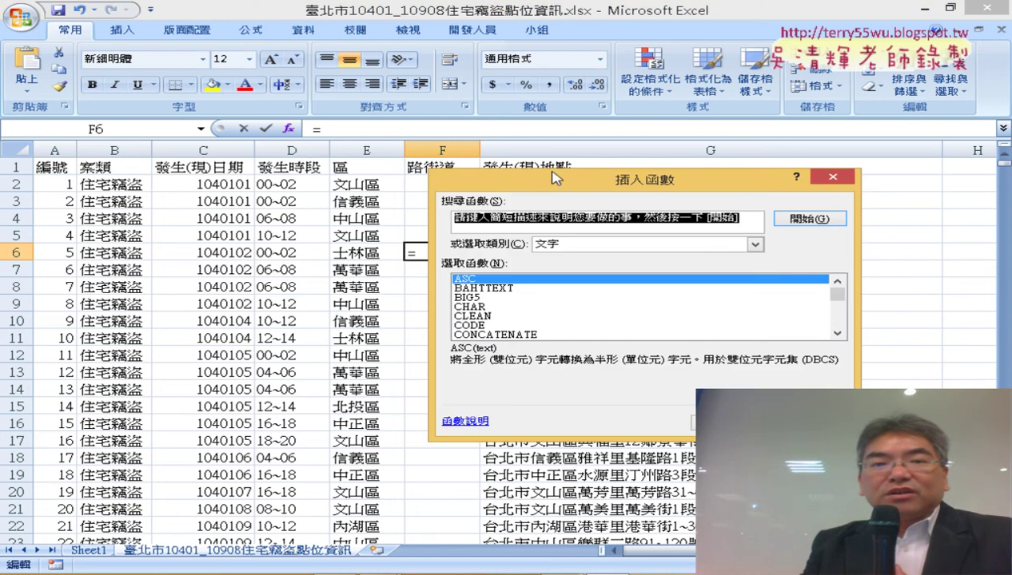
pyautogui.moveTo(556, 177); pyautogui.dragTo(681, 52)
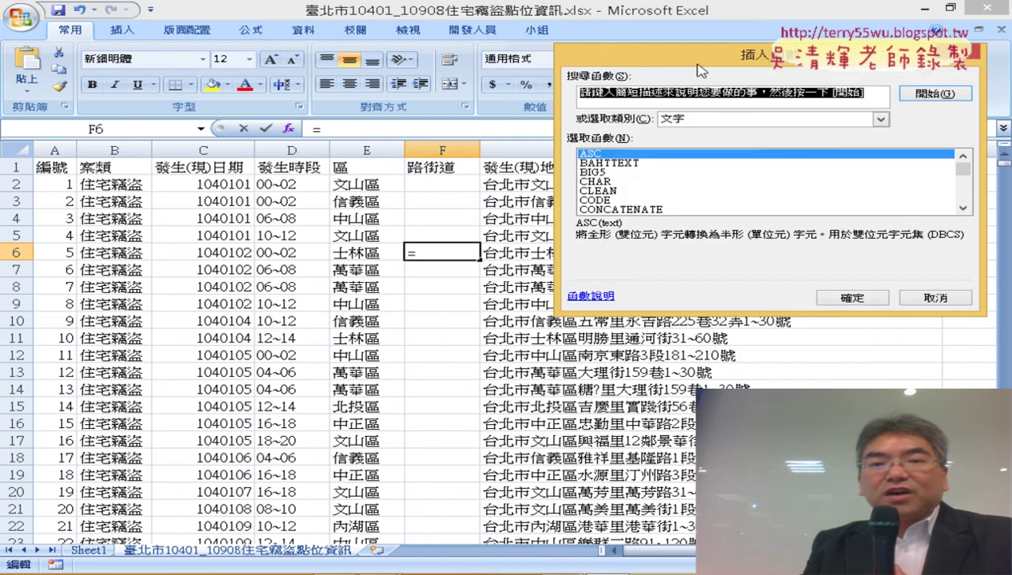
pyautogui.click(963, 208)
pyautogui.click(963, 208)
pyautogui.click(612, 186)
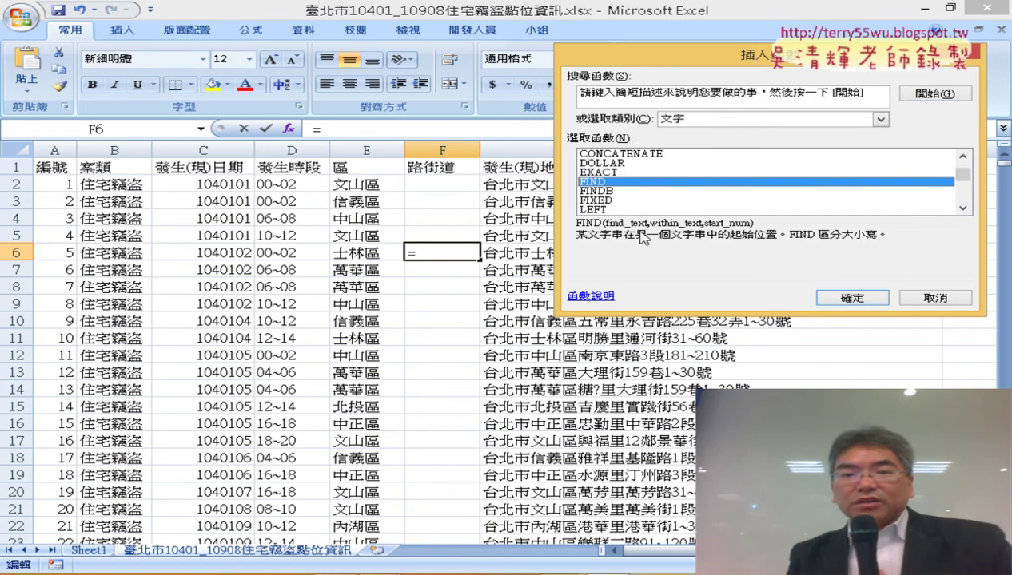
pyautogui.click(852, 300)
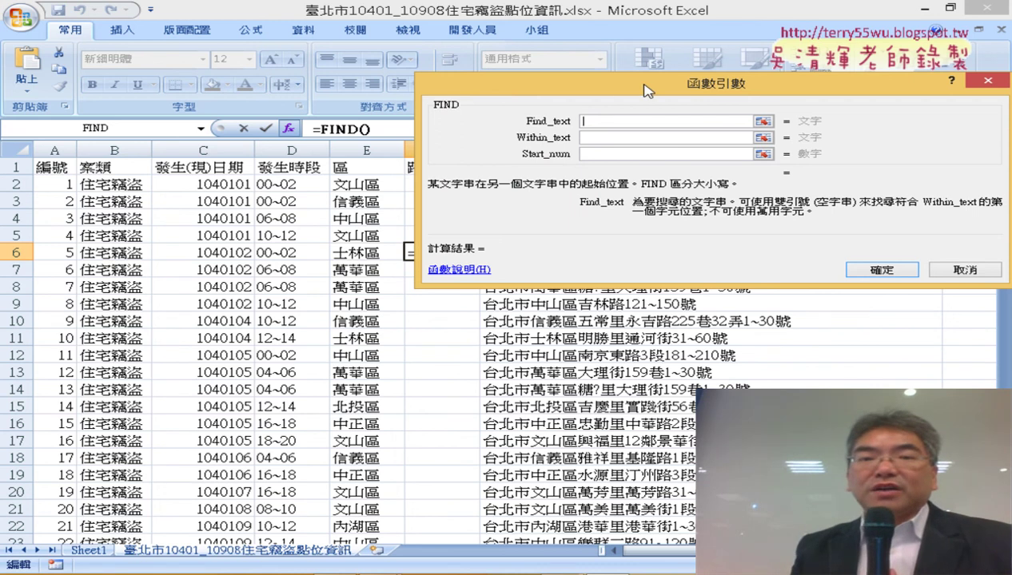
pyautogui.moveTo(638, 82); pyautogui.dragTo(733, 106)
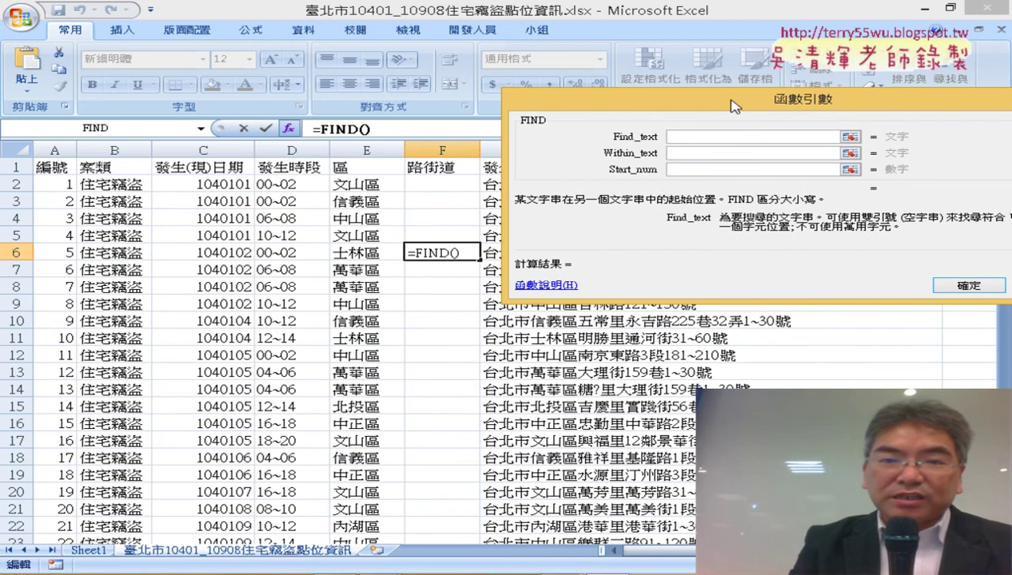
# - Set FIND's Find_text to "鄰" and Within_text to G6, so F6 returns 11
pyautogui.write('ㄉ')
pyautogui.write('ㄧㄣ')
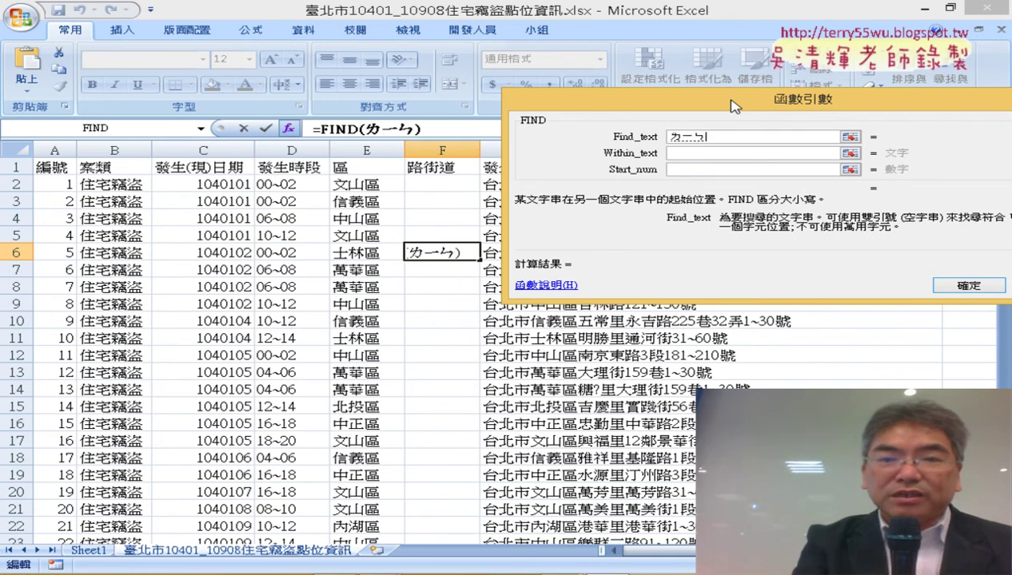
pyautogui.write('ˊ')
pyautogui.press('Down')
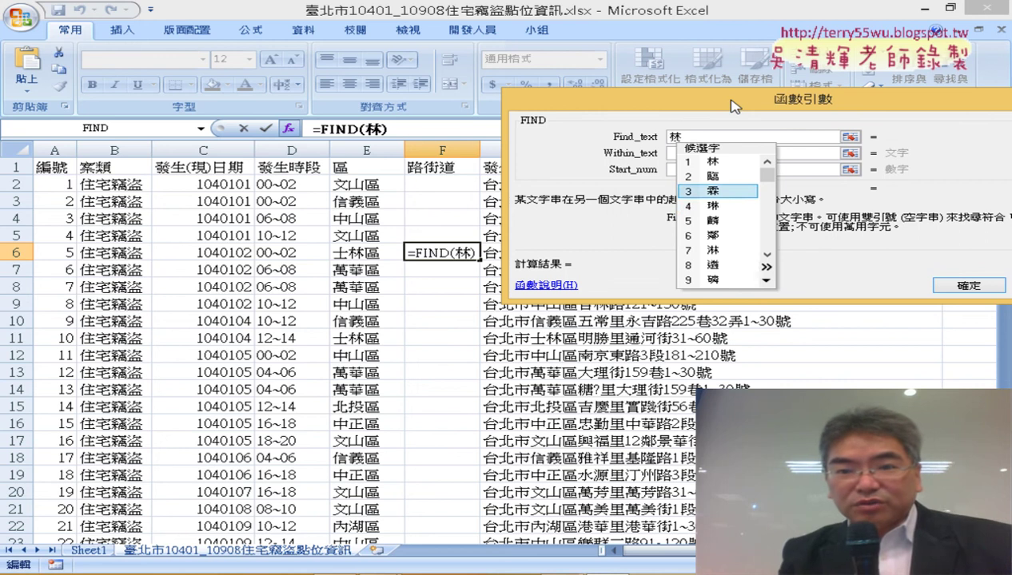
pyautogui.press('Down')
pyautogui.press('Down')
pyautogui.press('Down')
pyautogui.press('Return')
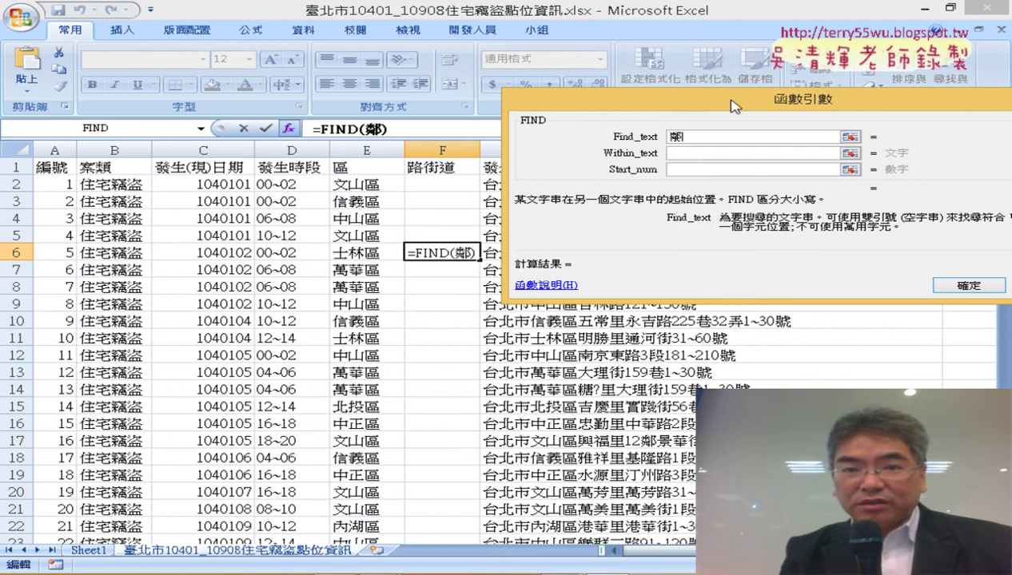
pyautogui.press('Tab')
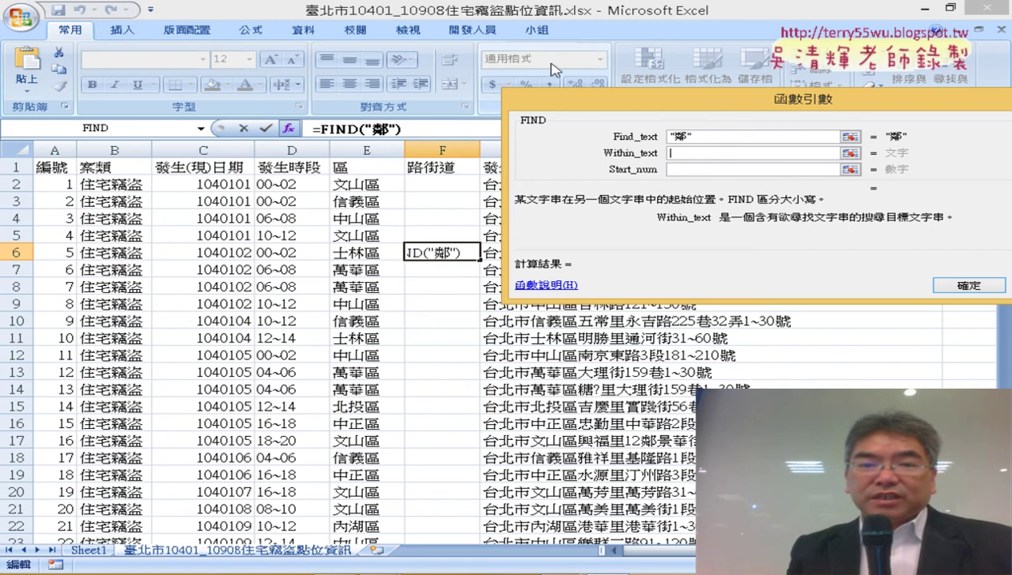
pyautogui.moveTo(610, 110); pyautogui.dragTo(272, 301)
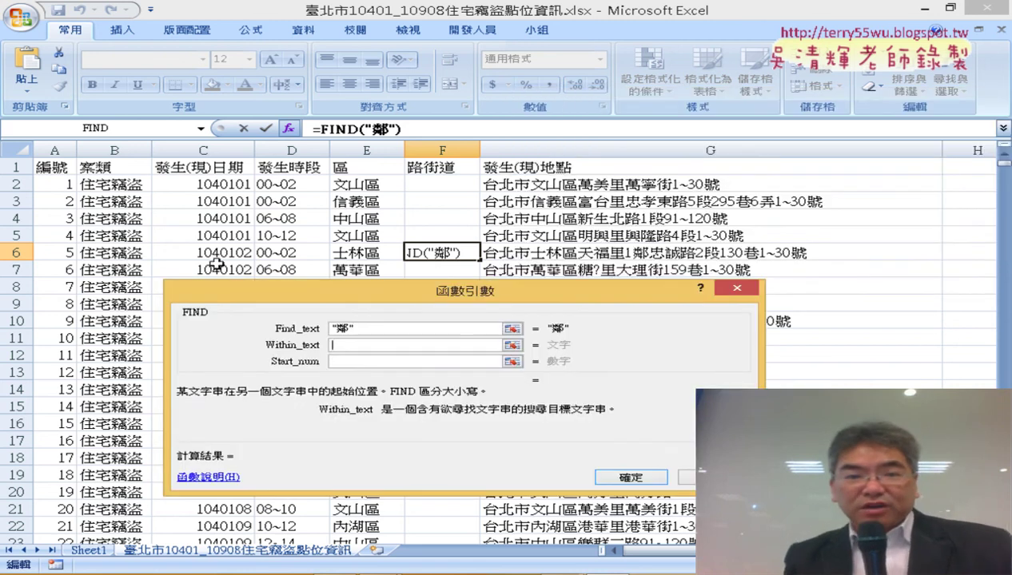
pyautogui.click(633, 254)
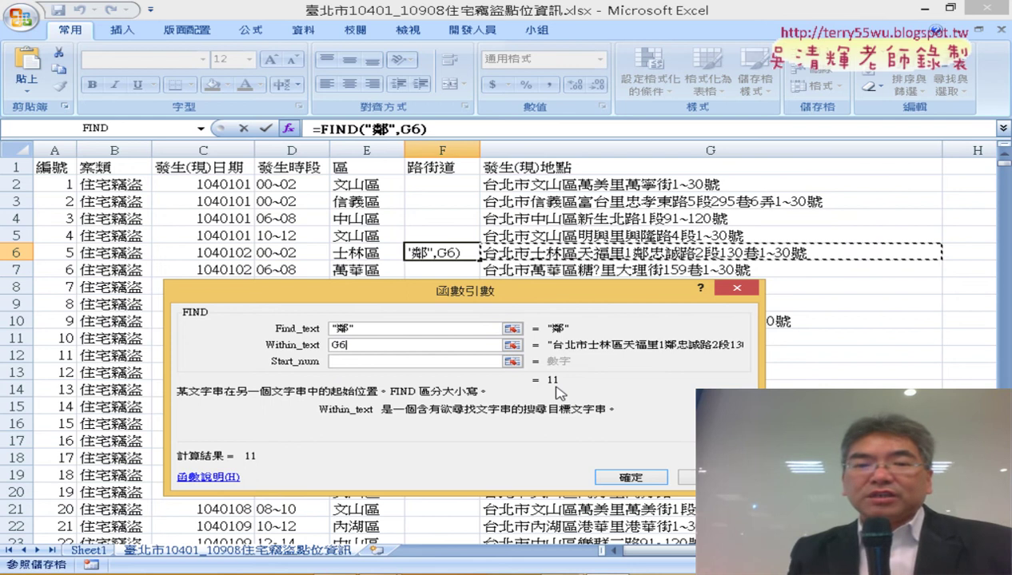
pyautogui.click(631, 477)
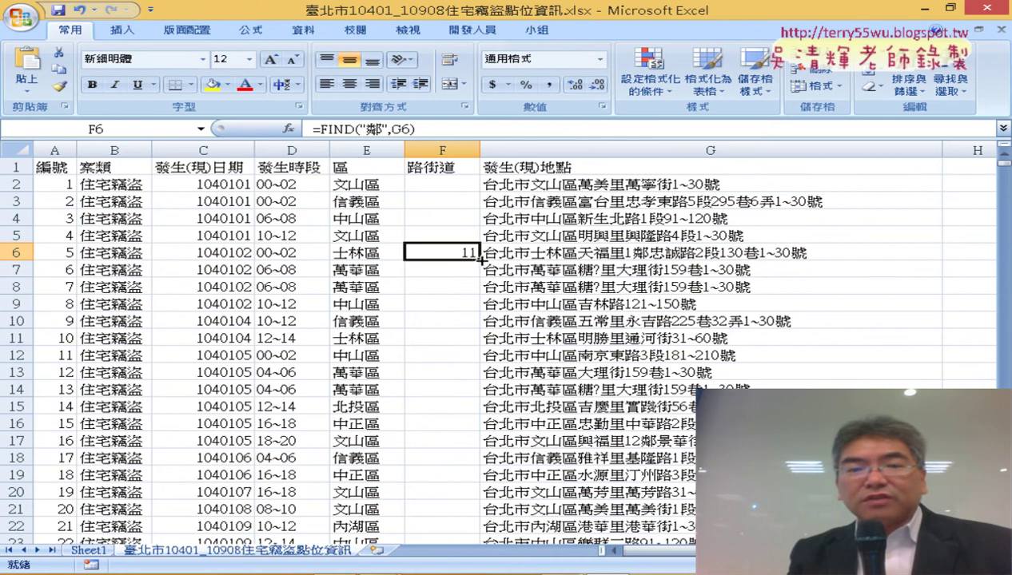
# - Fill the FIND formula up through F2:F5 and inspect the #VALUE! result in F5
pyautogui.moveTo(481, 257); pyautogui.dragTo(477, 179)
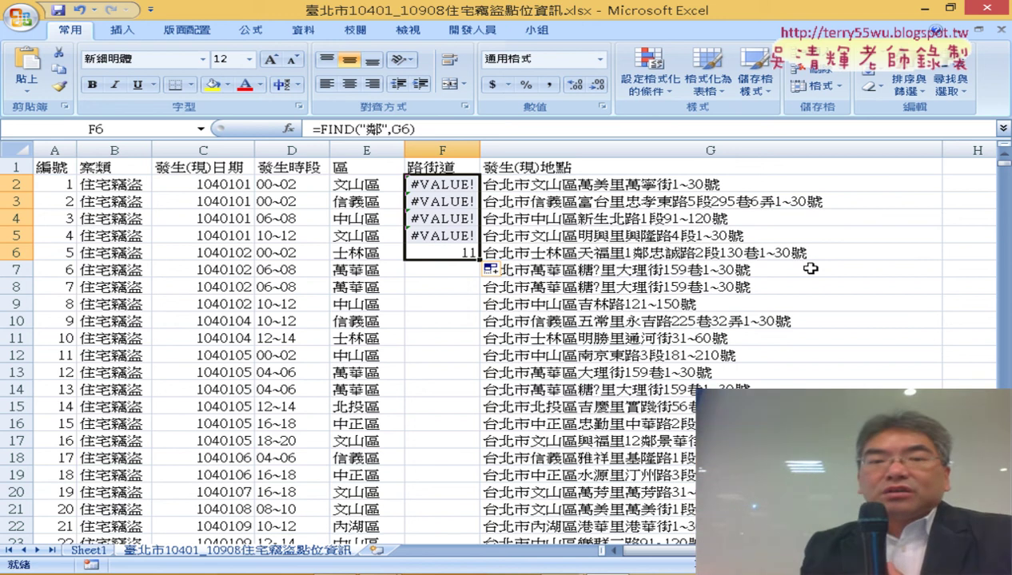
pyautogui.click(457, 235)
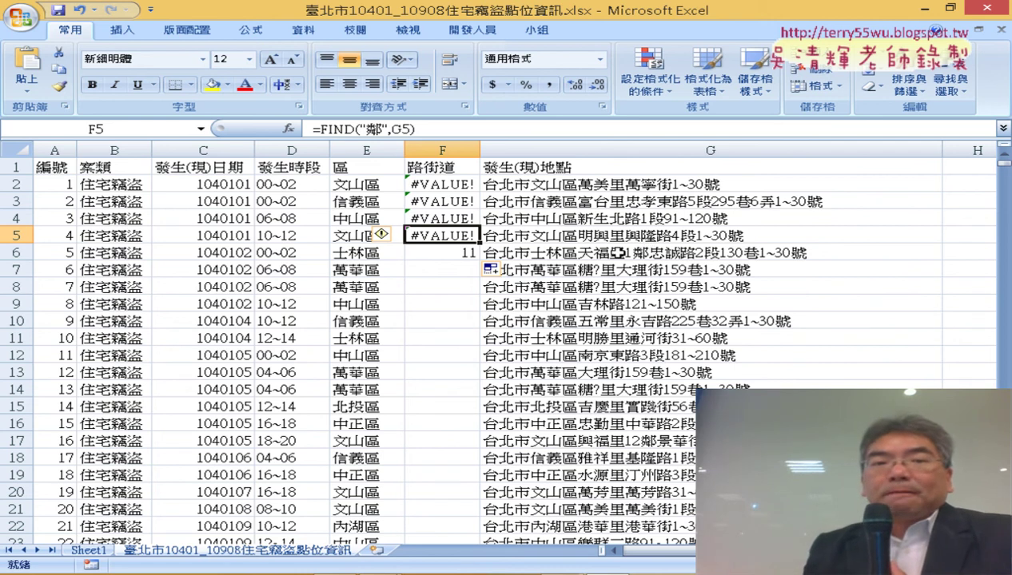
# - Cut F5's FIND formula and insert an IFERROR function from the Logical category in its place
pyautogui.moveTo(317, 129); pyautogui.dragTo(412, 130)
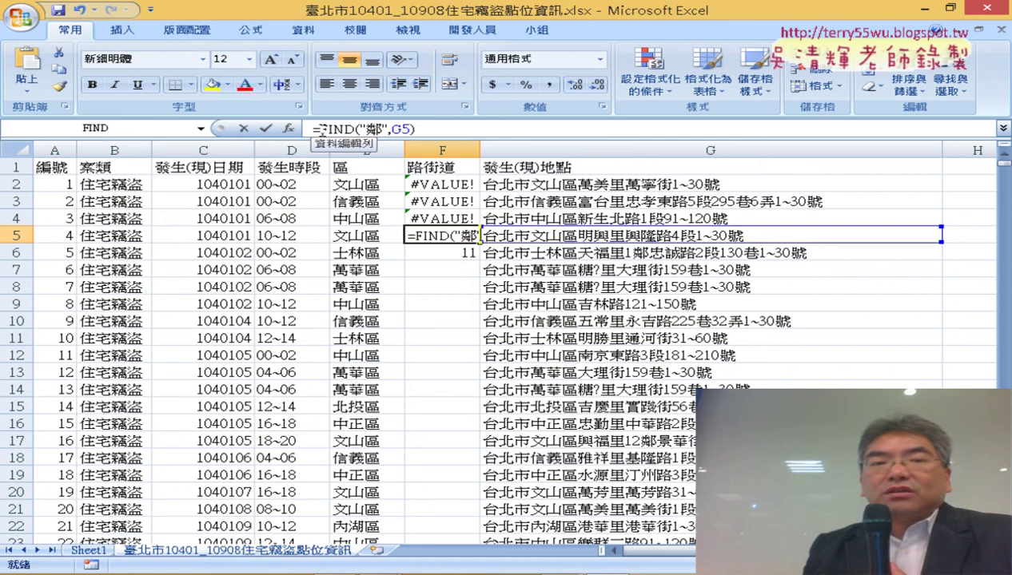
pyautogui.rightClick(404, 130)
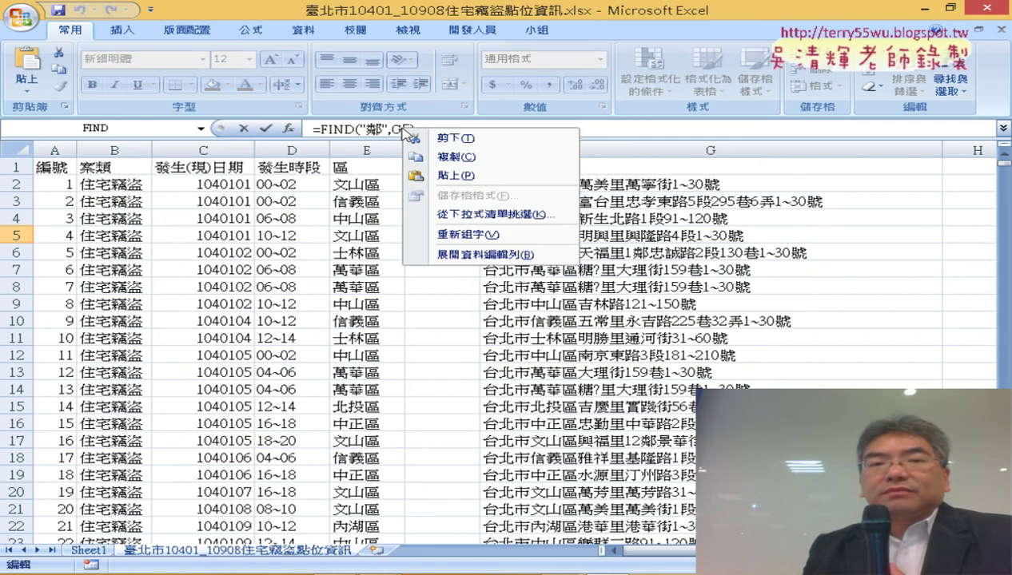
pyautogui.click(505, 136)
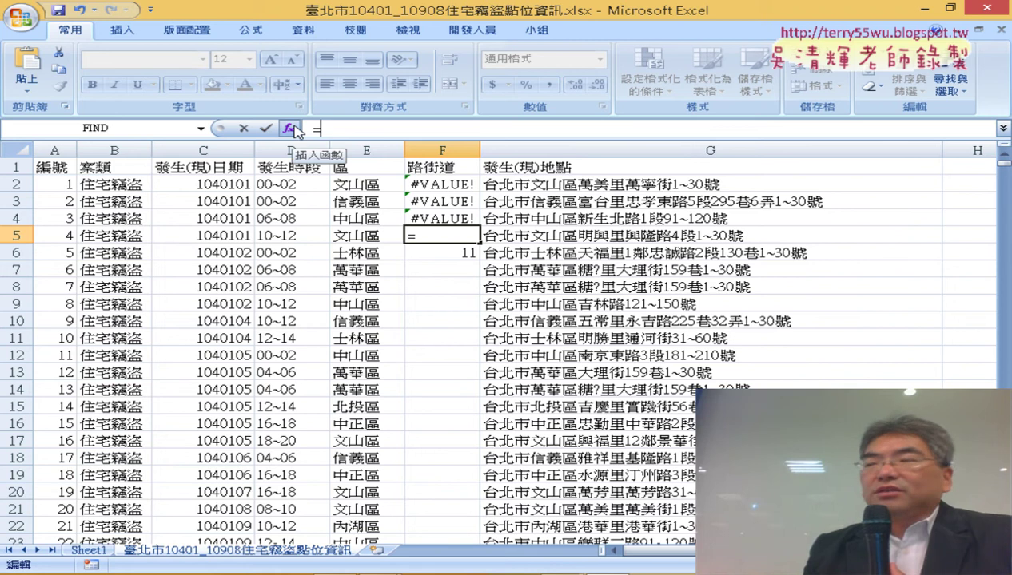
pyautogui.click(289, 128)
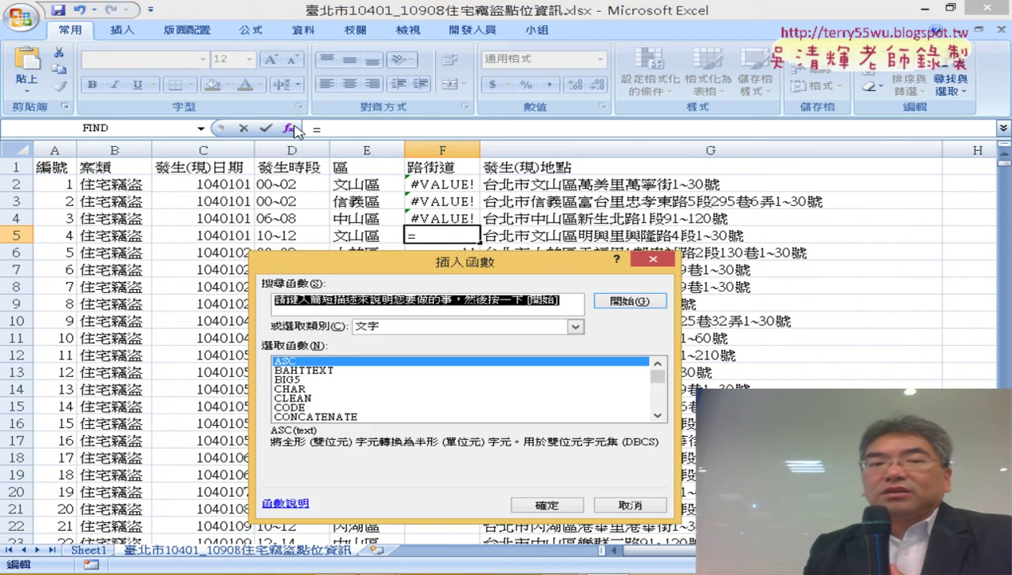
pyautogui.moveTo(453, 263); pyautogui.dragTo(678, 38)
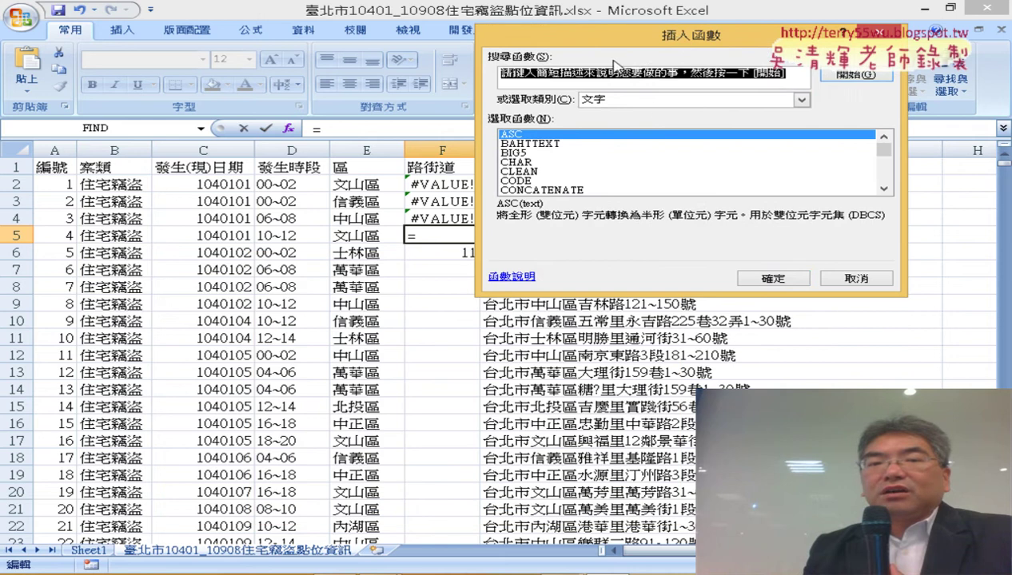
pyautogui.click(655, 101)
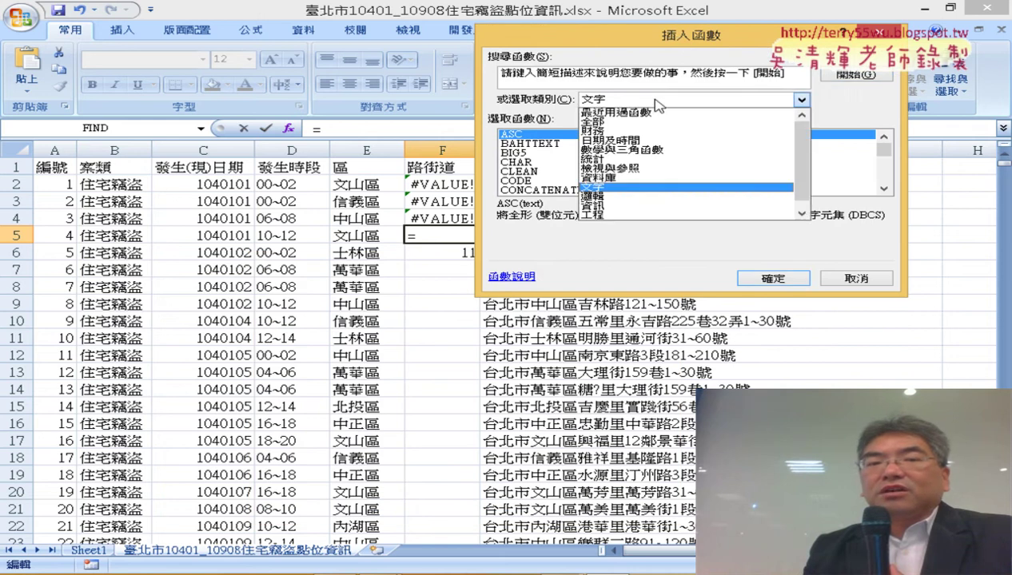
pyautogui.click(680, 195)
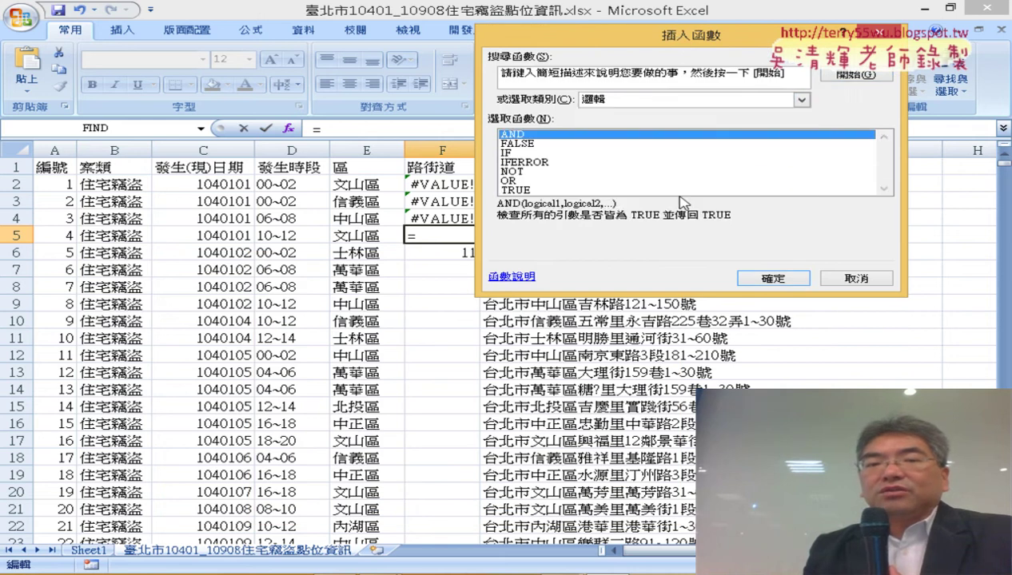
pyautogui.click(578, 164)
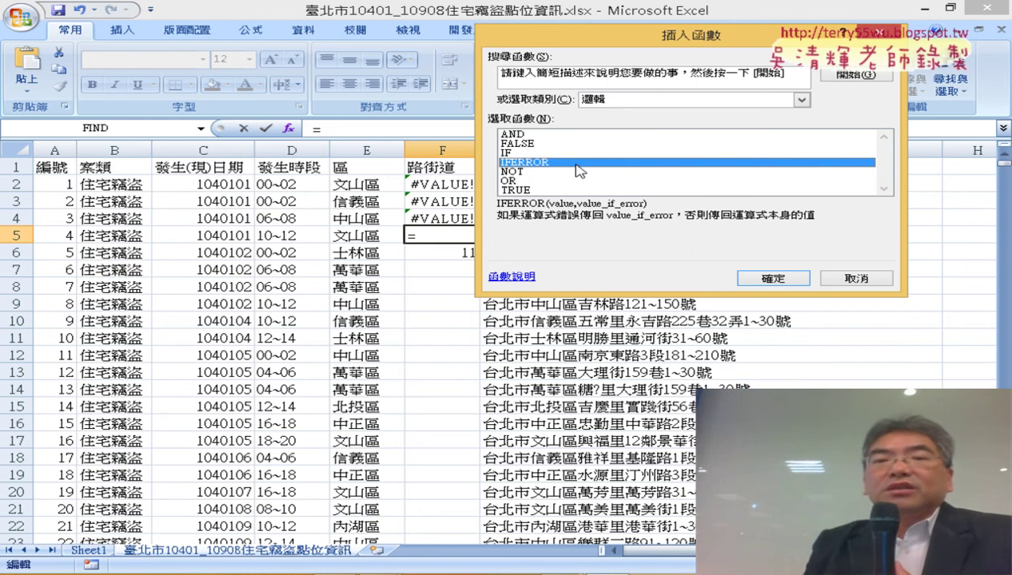
pyautogui.click(765, 280)
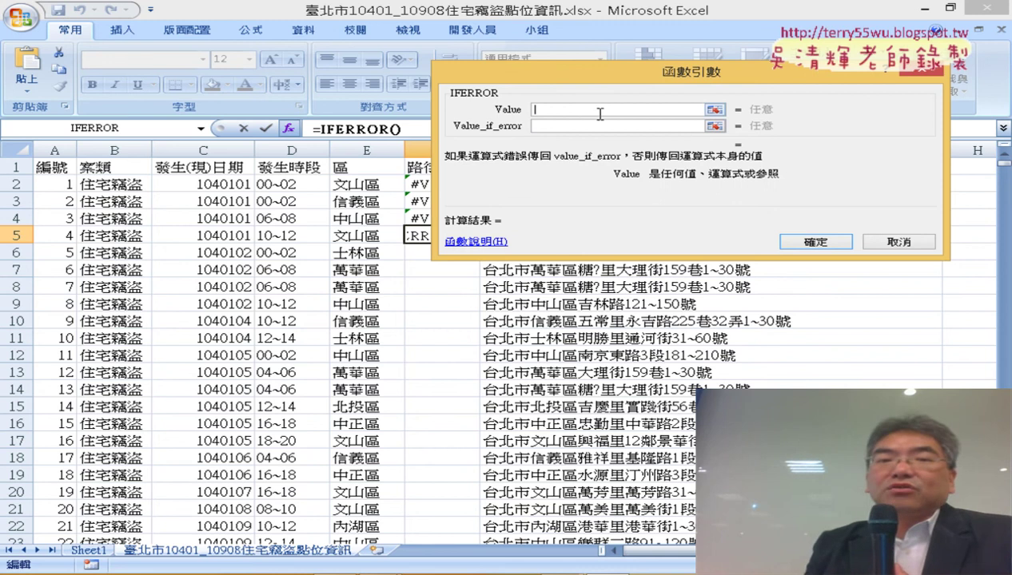
# - Paste FIND("鄰",G5) as IFERROR's Value argument
pyautogui.rightClick(599, 111)
pyautogui.click(622, 163)
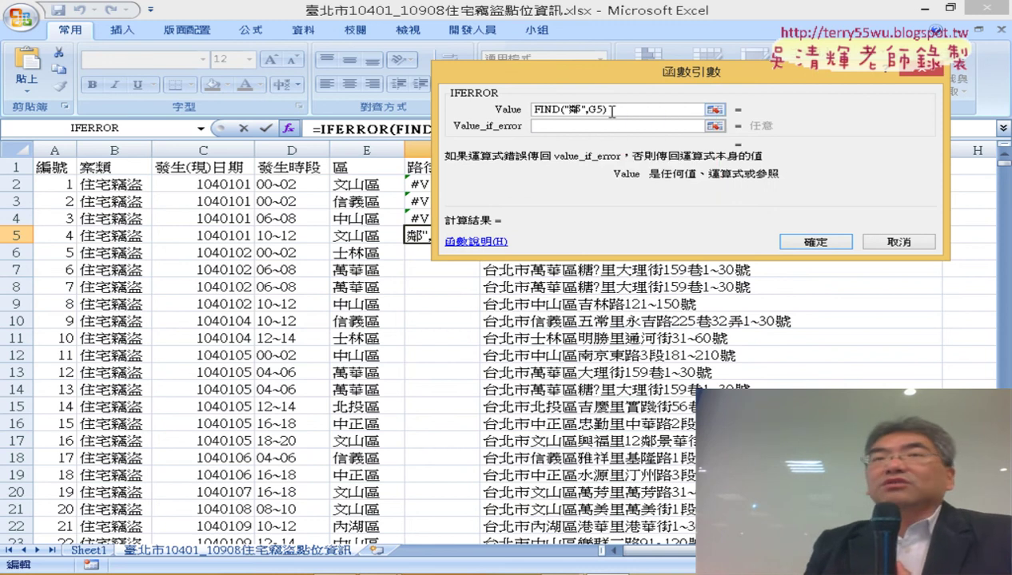
pyautogui.moveTo(628, 109); pyautogui.dragTo(531, 109)
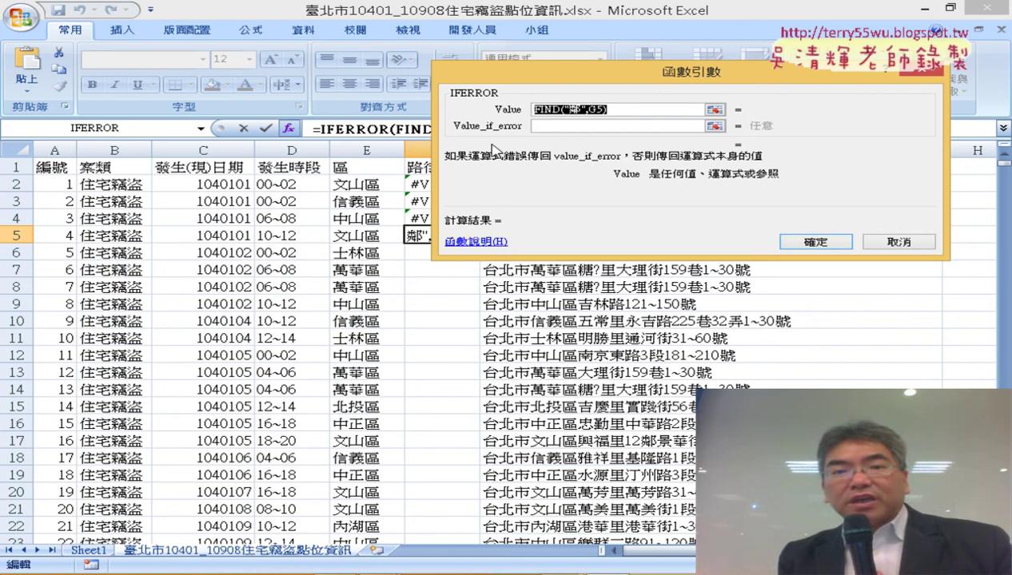
pyautogui.click(540, 127)
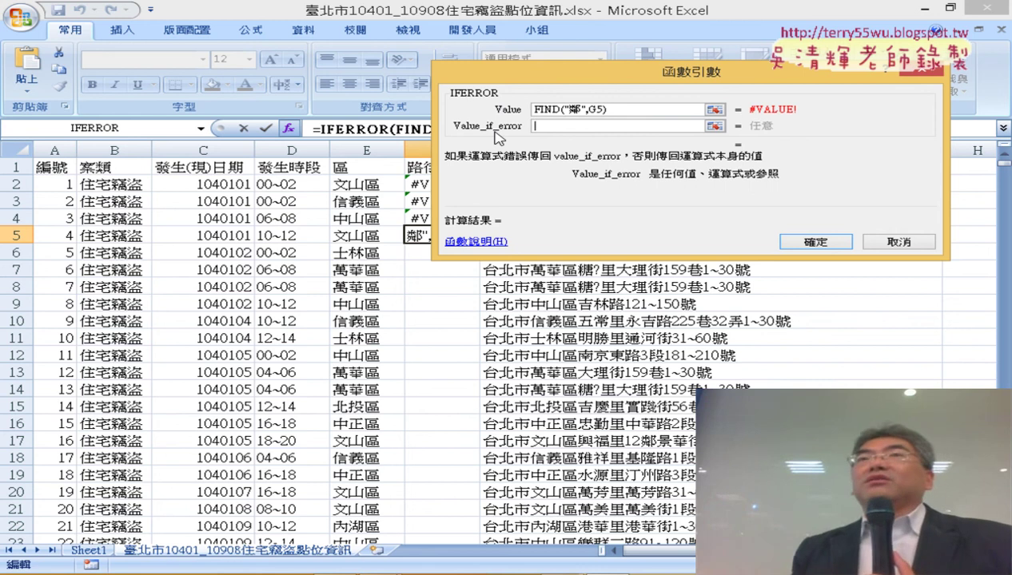
# - Set the Value_if_error fallback to FIND("里",G5) and confirm, so F5 returns 9
pyautogui.rightClick(636, 127)
pyautogui.click(682, 174)
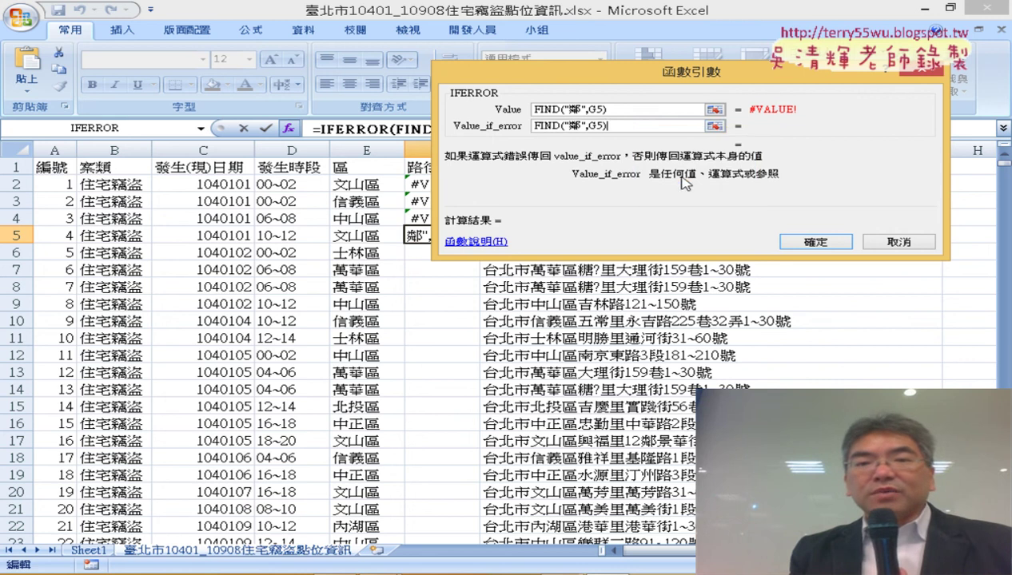
pyautogui.doubleClick(576, 126)
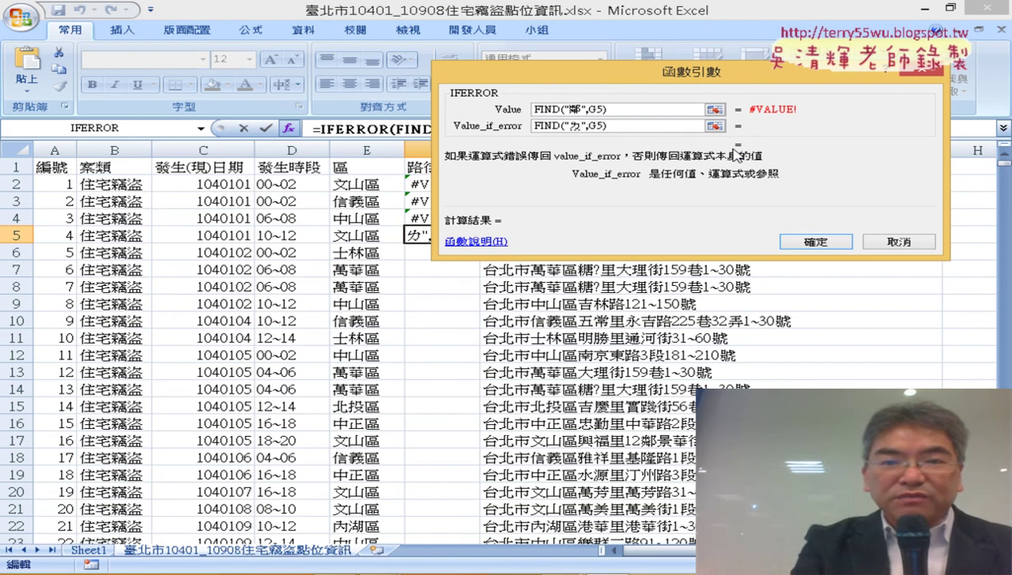
pyautogui.write('李')
pyautogui.press('Down')
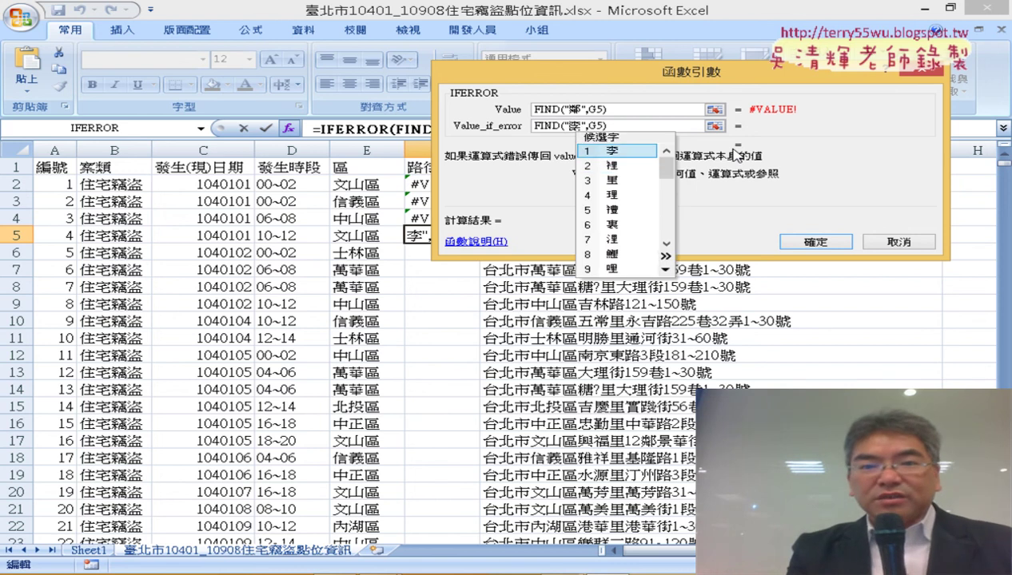
pyautogui.press('Down')
pyautogui.press('Down')
pyautogui.press('Return')
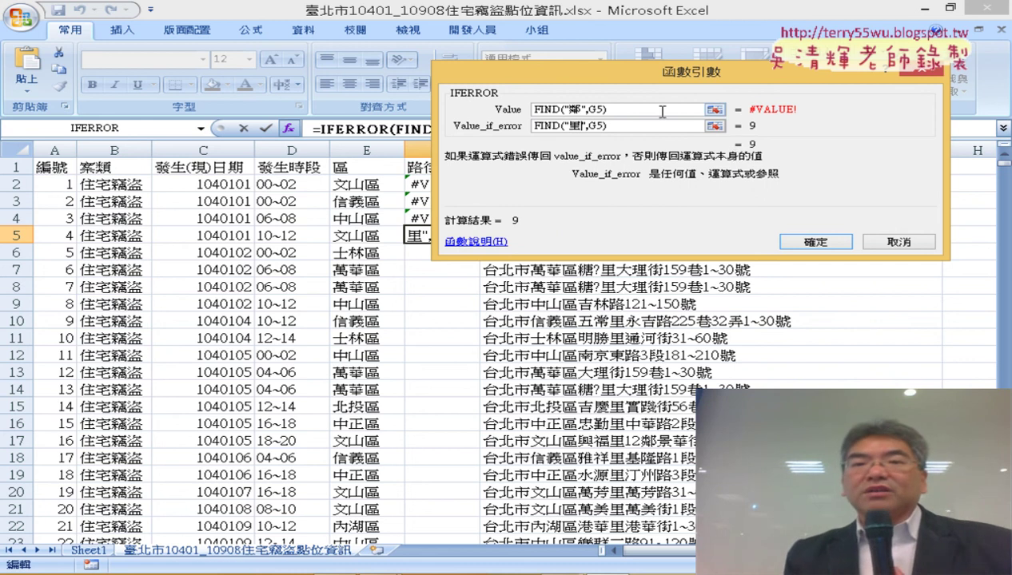
pyautogui.click(662, 112)
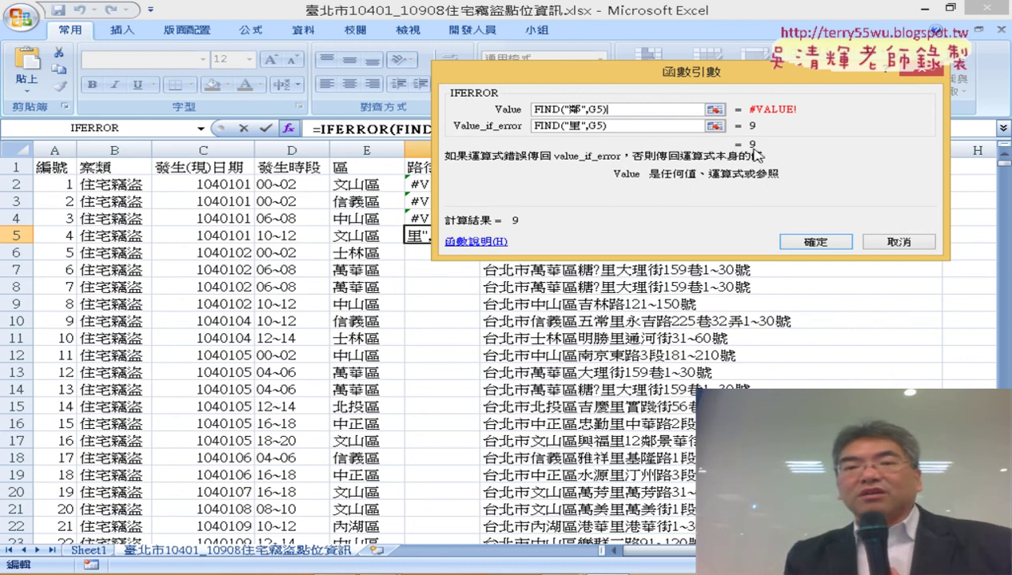
pyautogui.click(823, 243)
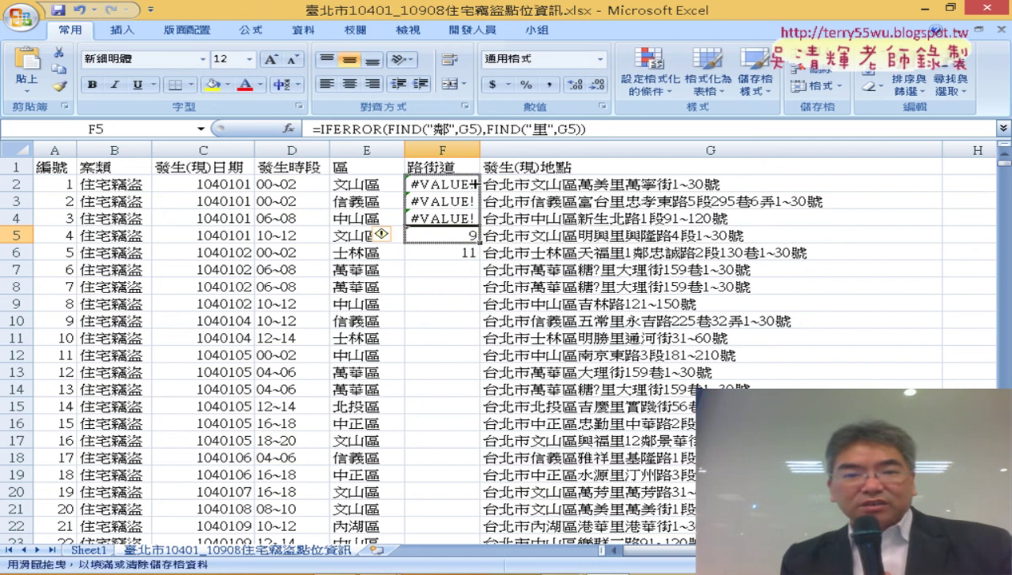
# - Fill the F5 IFERROR formula up to F2 and inspect F4's remaining #VALUE!
pyautogui.moveTo(478, 240); pyautogui.dragTo(472, 189)
pyautogui.click(455, 219)
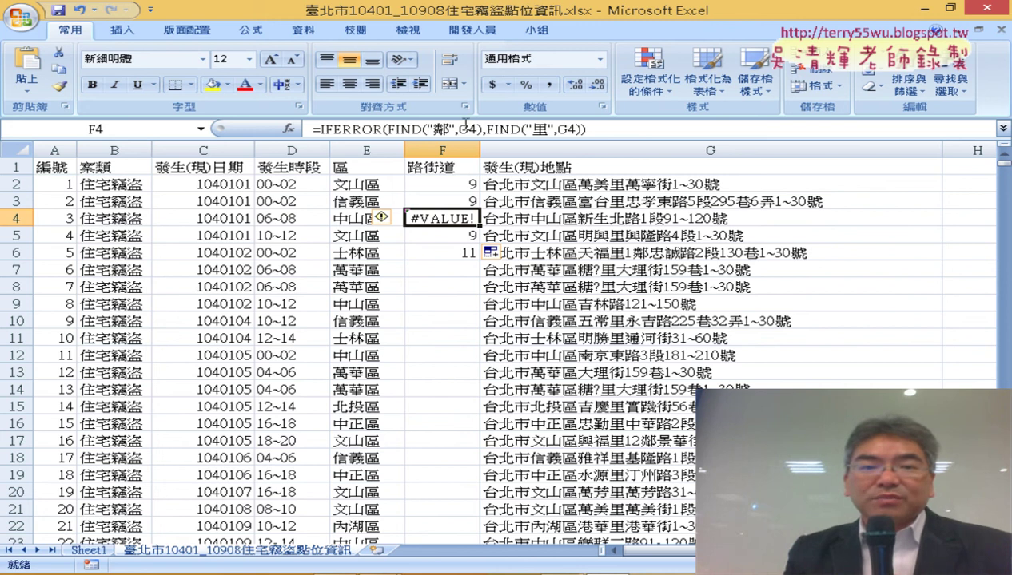
# - Cut F4's formula and wrap it in a new IFERROR as the Value argument
pyautogui.moveTo(316, 129); pyautogui.dragTo(584, 129)
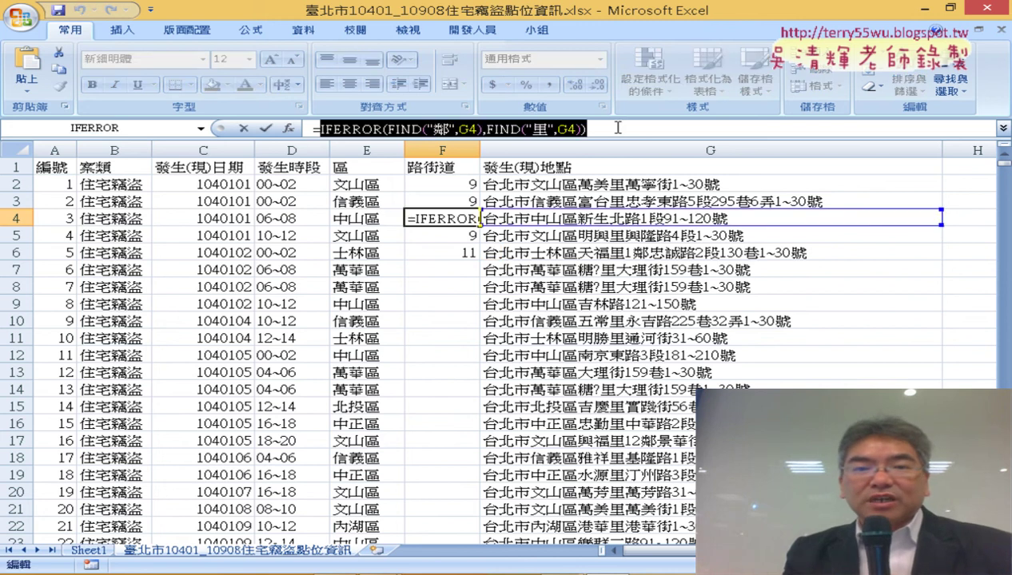
pyautogui.rightClick(574, 133)
pyautogui.click(626, 144)
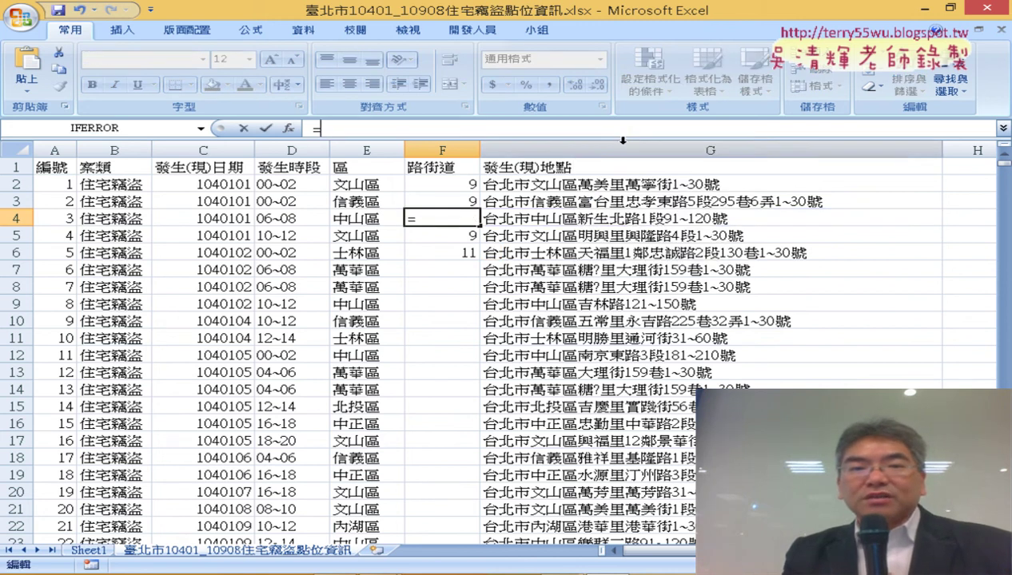
pyautogui.click(288, 128)
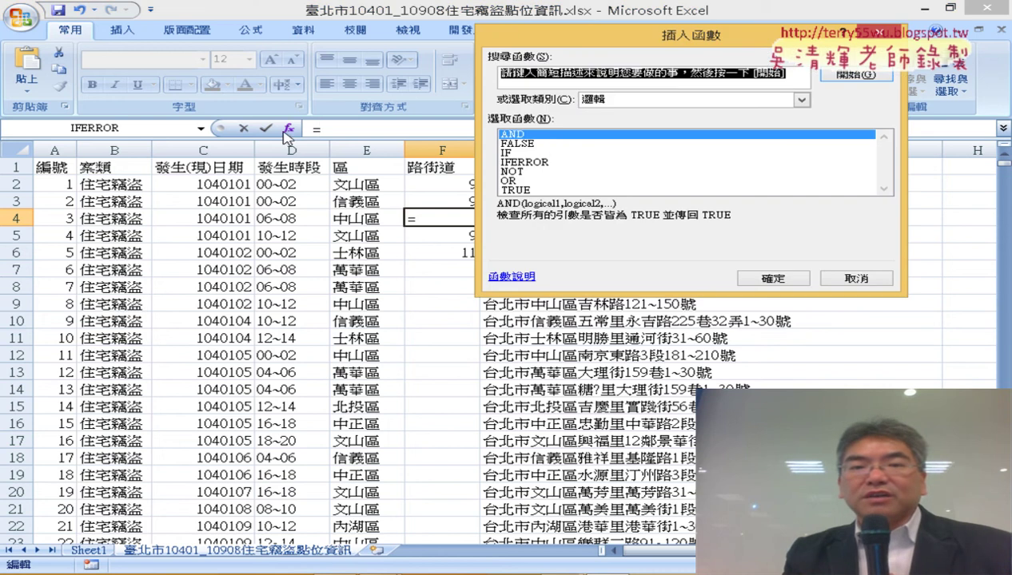
pyautogui.doubleClick(544, 162)
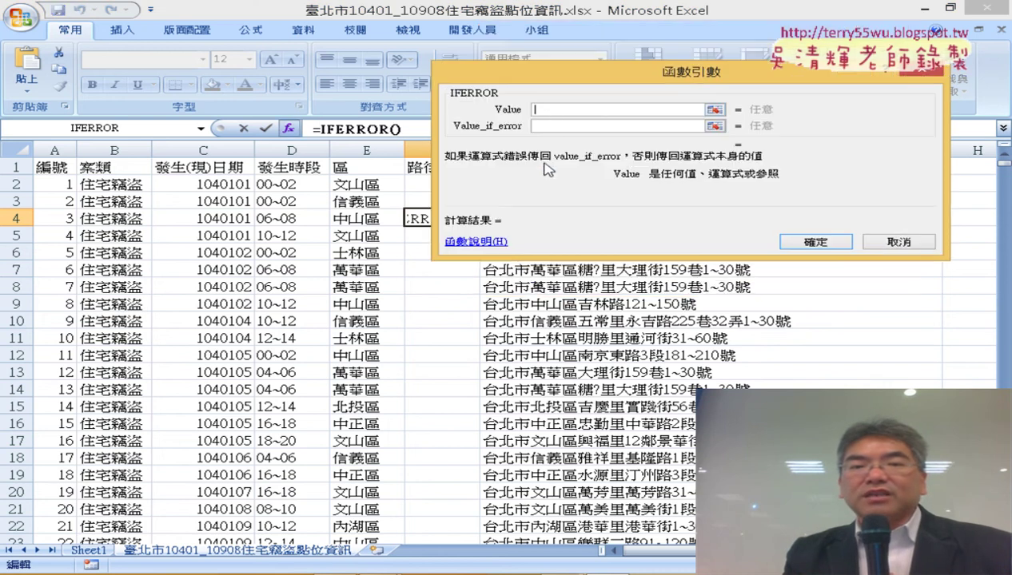
pyautogui.rightClick(550, 108)
pyautogui.click(597, 153)
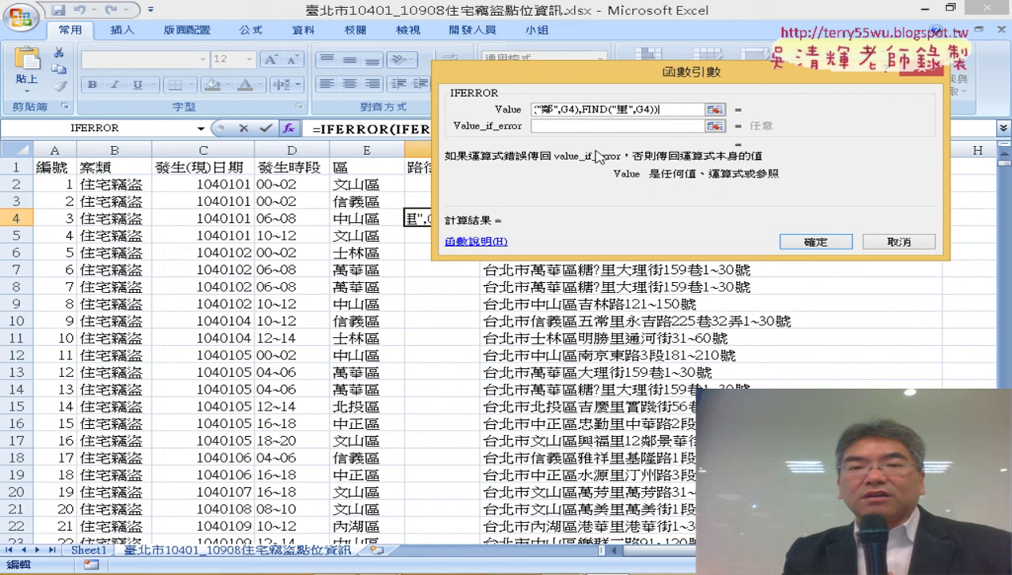
pyautogui.click(598, 127)
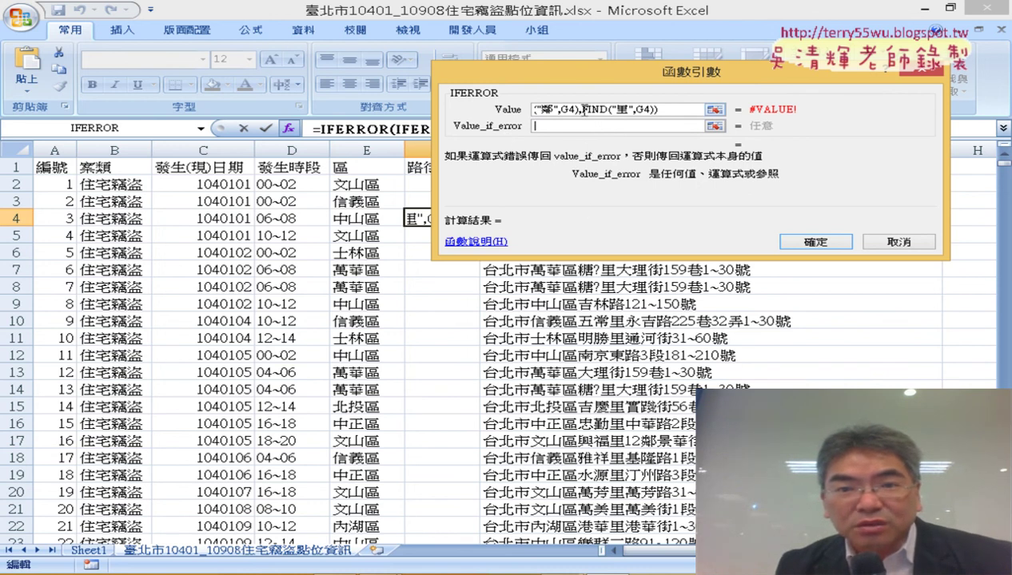
# - Copy the FIND("里",G4) part from the first argument
pyautogui.click(584, 110)
pyautogui.moveTo(583, 109); pyautogui.dragTo(623, 110)
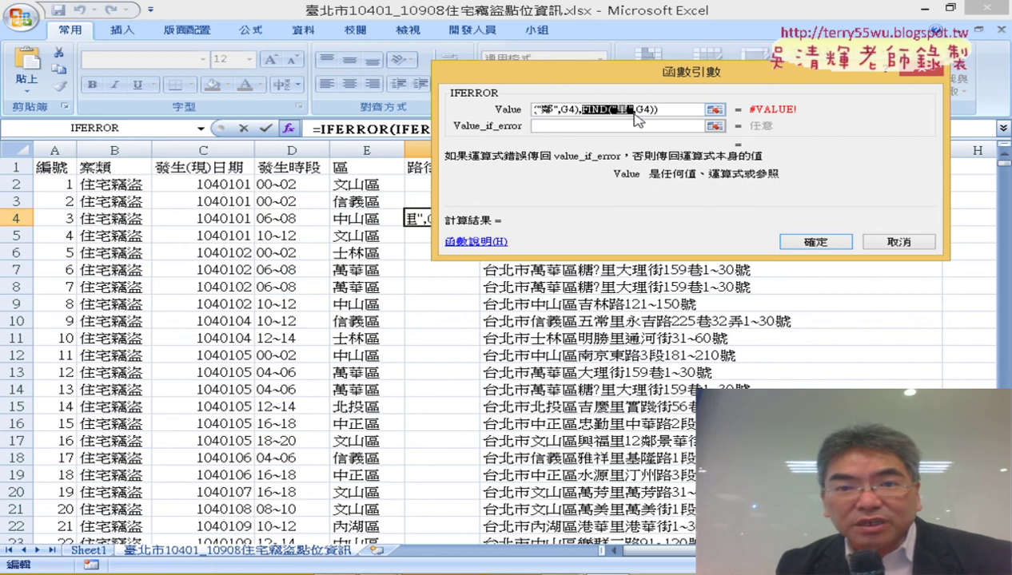
pyautogui.moveTo(636, 117); pyautogui.dragTo(652, 120)
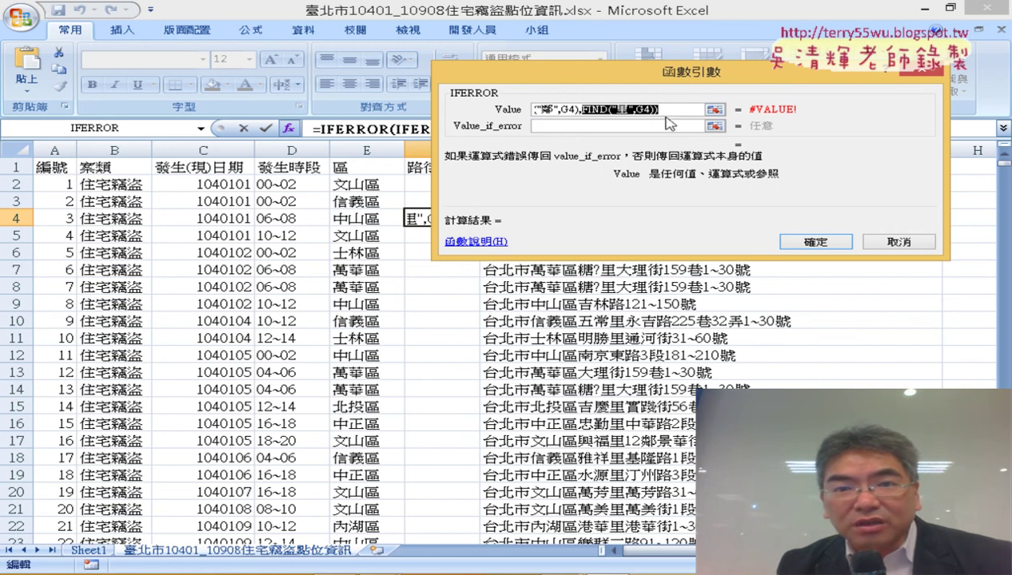
pyautogui.click(590, 112)
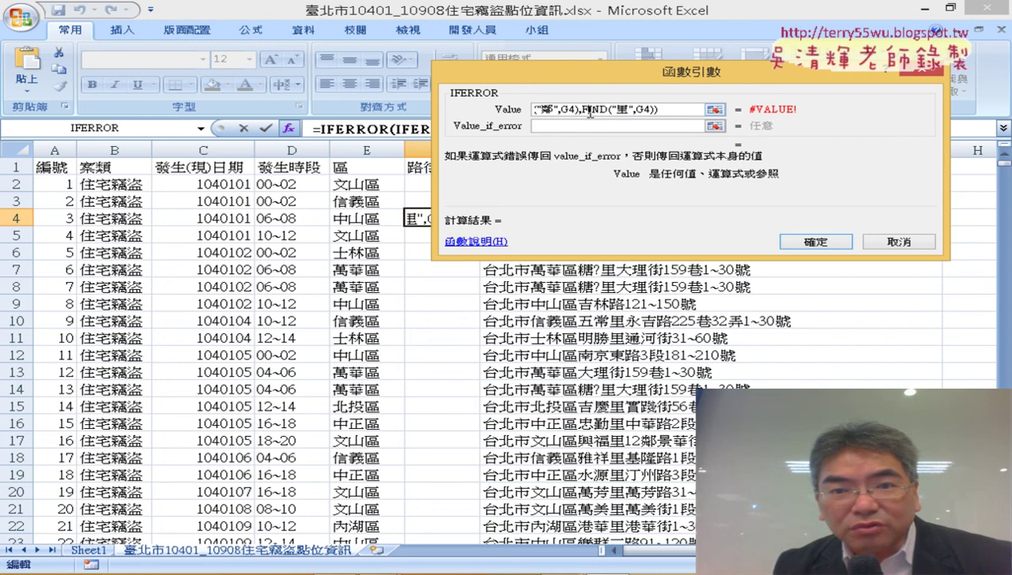
pyautogui.moveTo(583, 109); pyautogui.dragTo(648, 122)
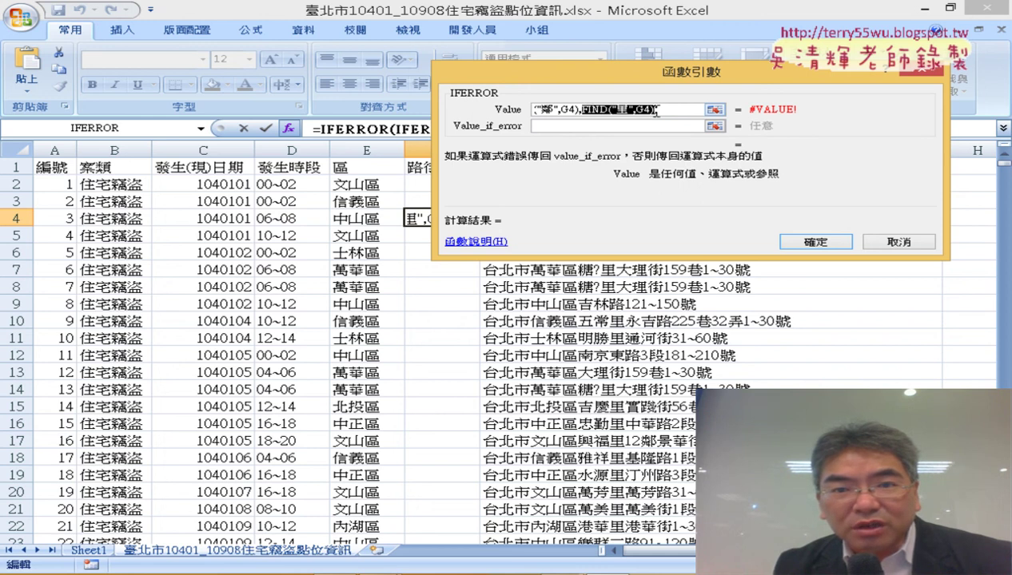
pyautogui.rightClick(645, 110)
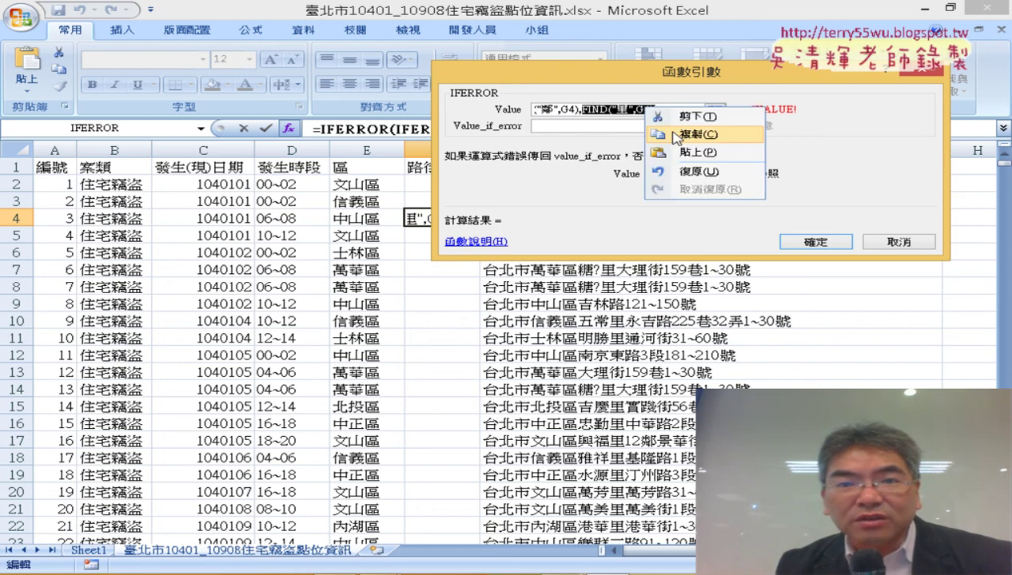
pyautogui.click(687, 135)
# - Paste it as the fallback, change 里 to 區, and commit so F4 returns 6
pyautogui.click(588, 125)
pyautogui.rightClick(590, 126)
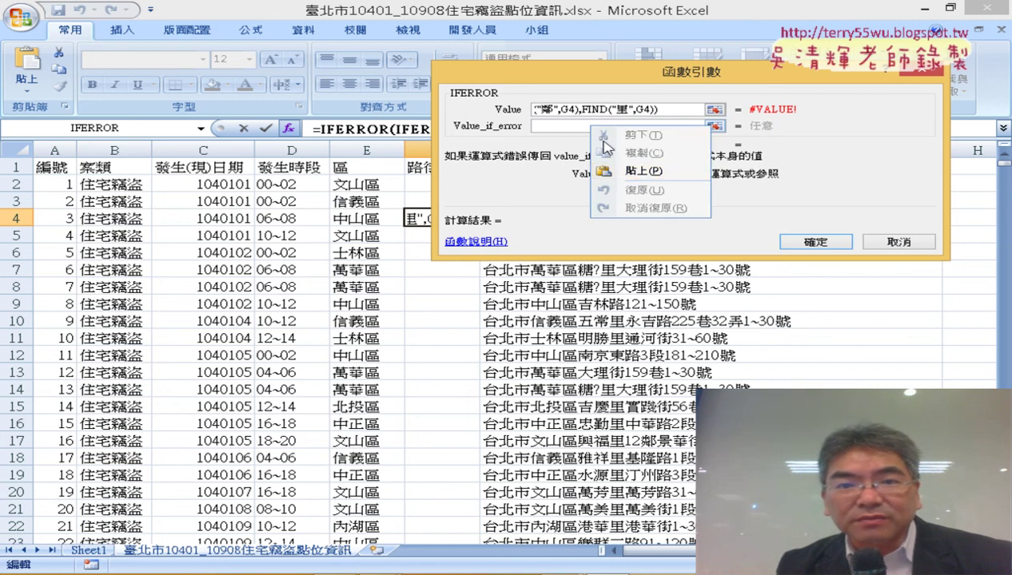
pyautogui.click(639, 170)
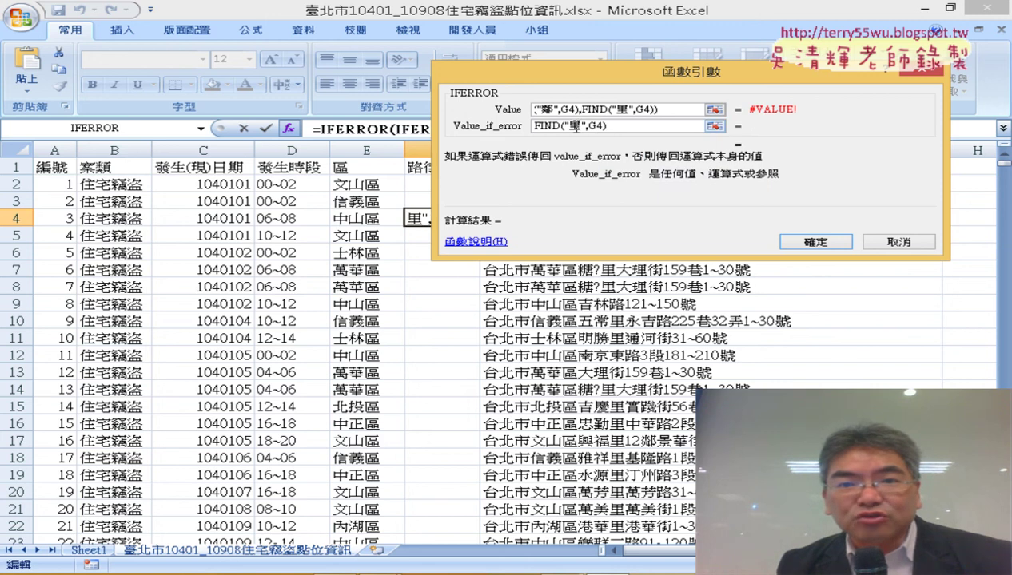
pyautogui.doubleClick(595, 126)
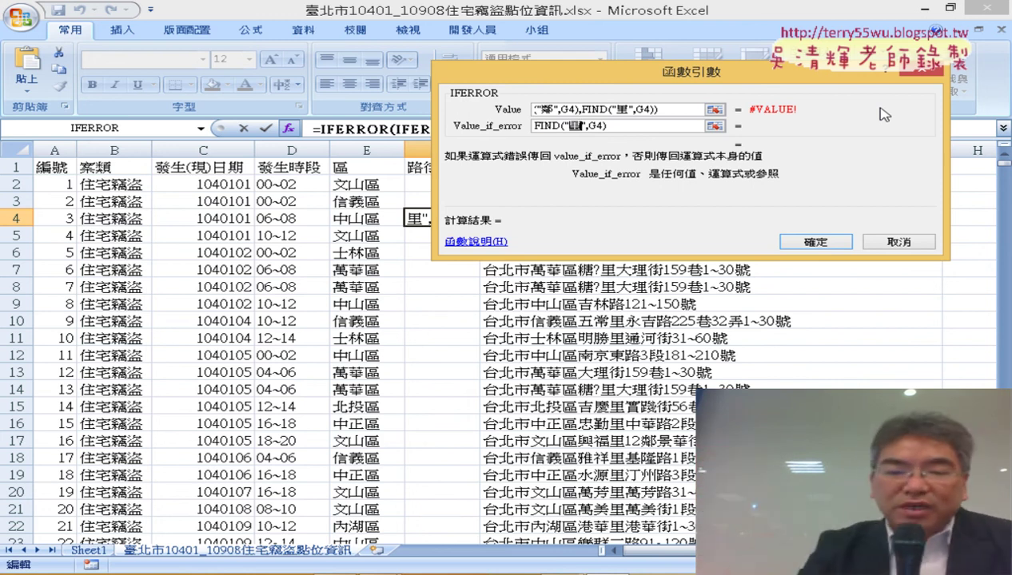
pyautogui.write('ㄌㄧˇ')
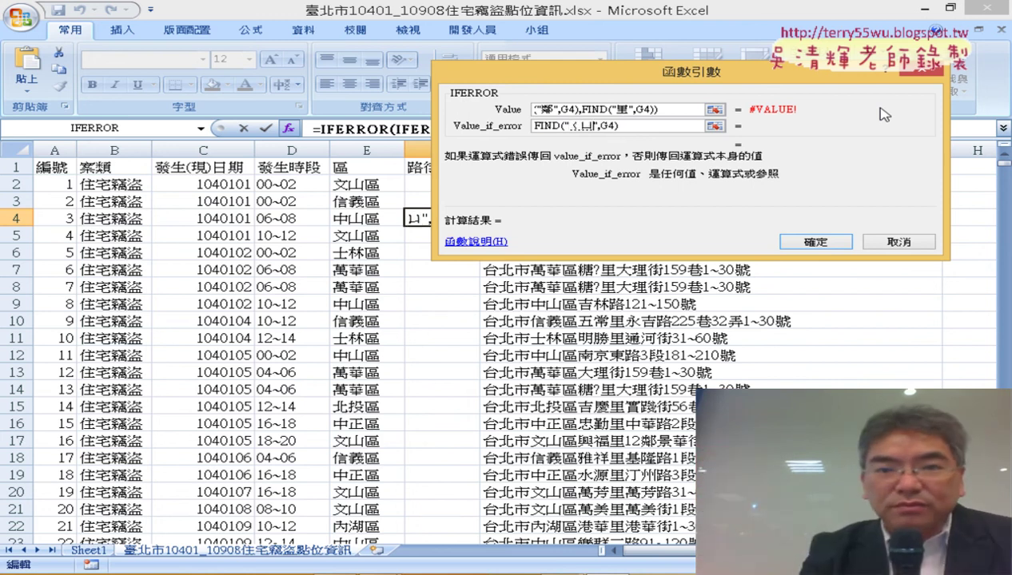
pyautogui.press('space')
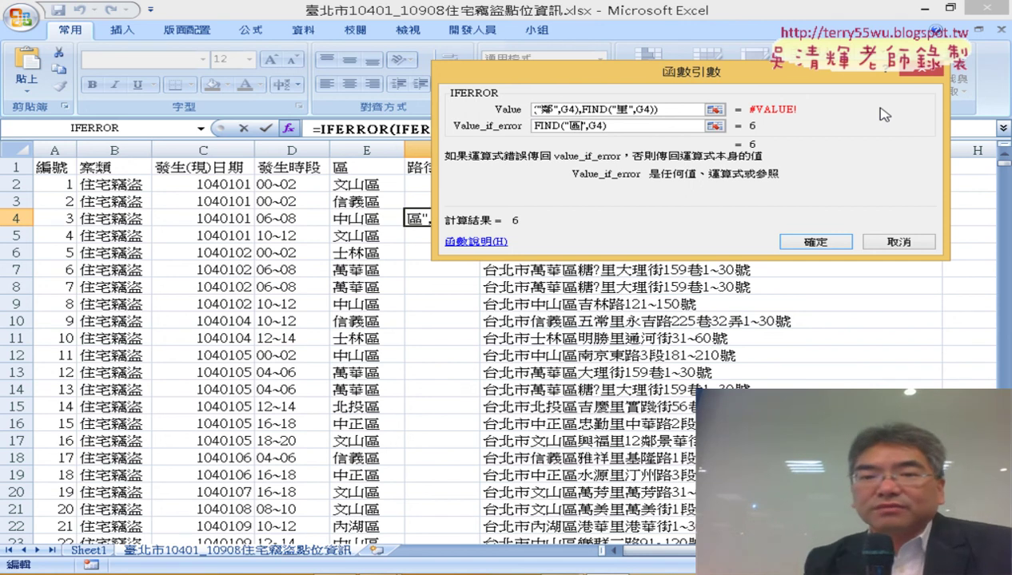
pyautogui.click(835, 250)
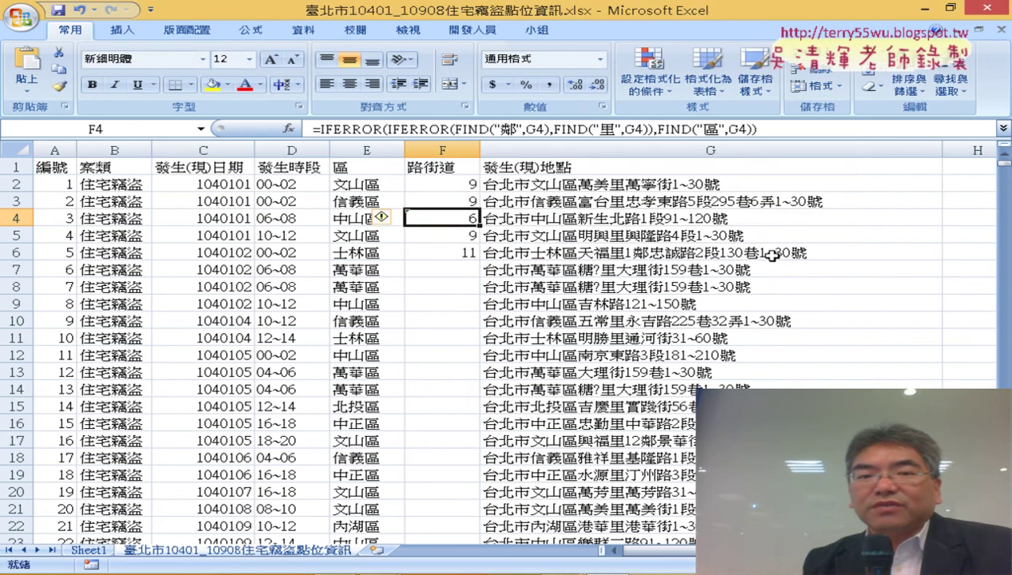
# - Copy F4's nested IFERROR formula down column F to the last data row, then review from F2
pyautogui.moveTo(483, 229); pyautogui.dragTo(457, 180)
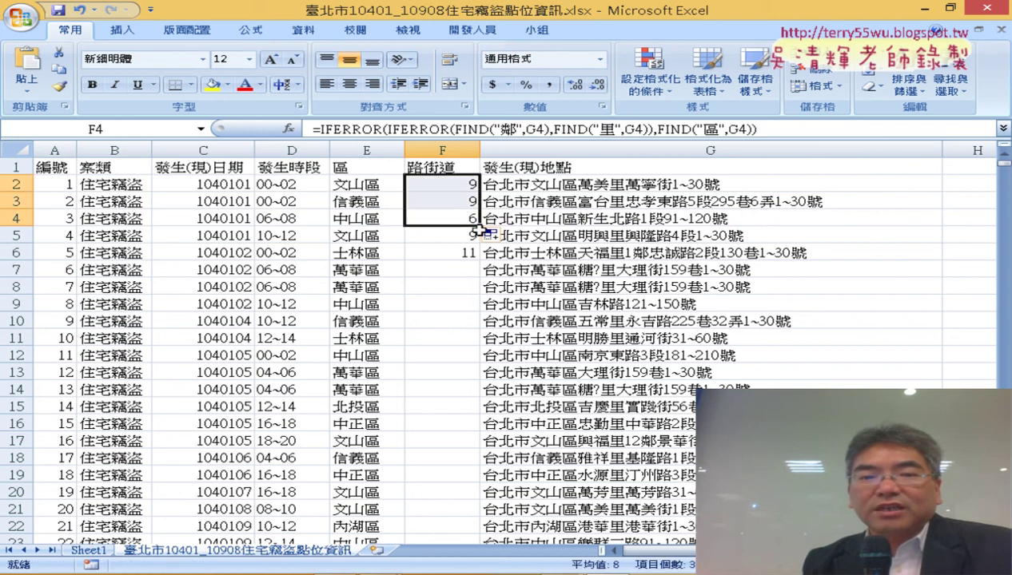
pyautogui.click(477, 231)
pyautogui.click(479, 223)
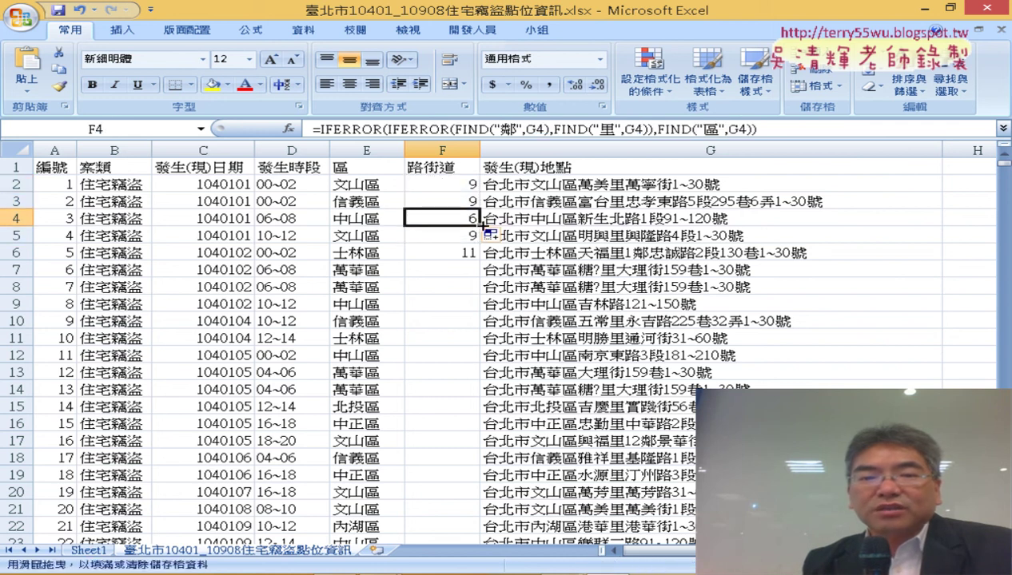
pyautogui.moveTo(481, 228); pyautogui.dragTo(479, 260)
pyautogui.doubleClick(479, 260)
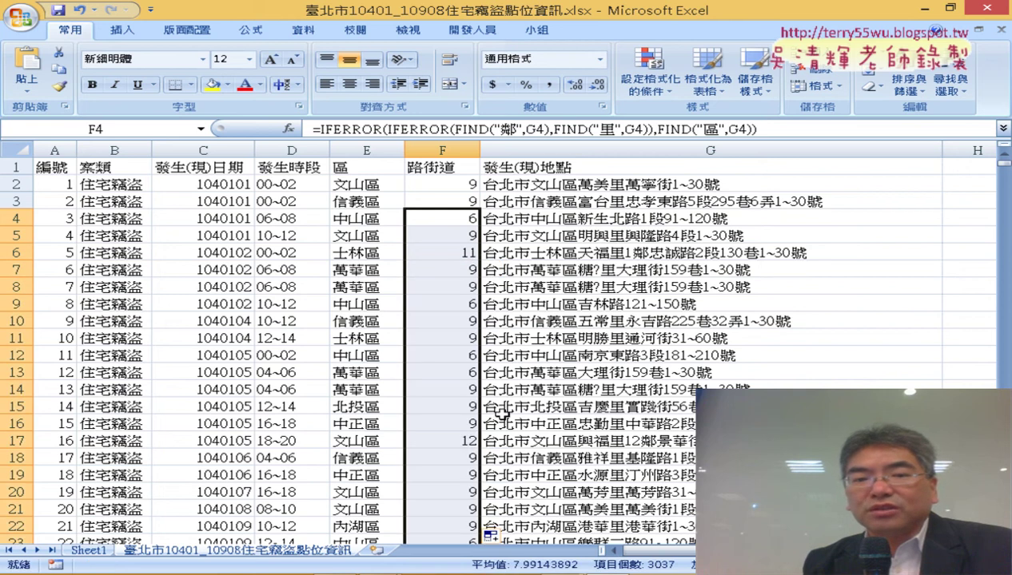
pyautogui.scroll(-8, 502, 414)
pyautogui.scroll(-8, 495, 350)
pyautogui.scroll(-8, 495, 350)
pyautogui.scroll(-5, 500, 344)
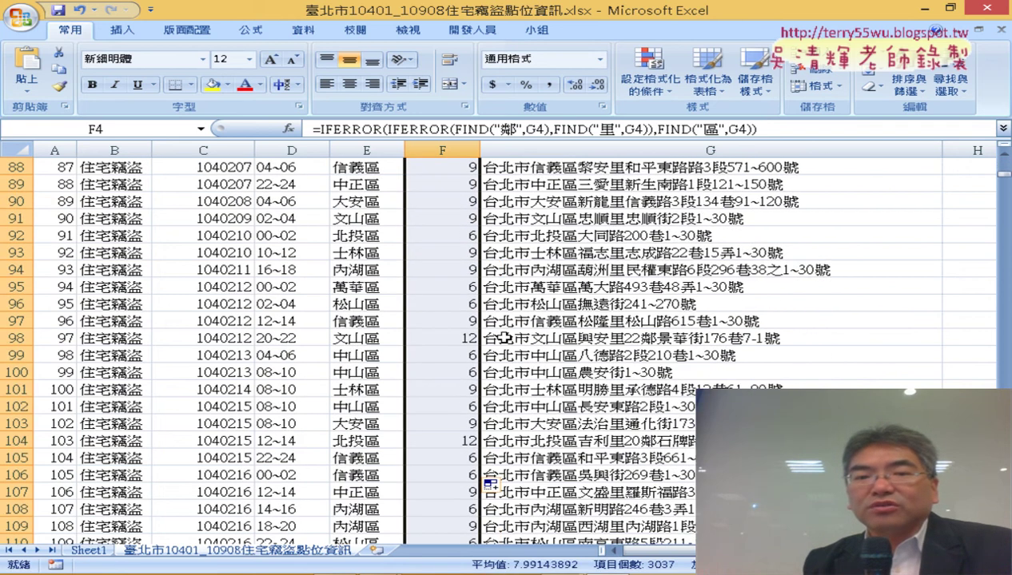
pyautogui.scroll(3, 504, 339)
pyautogui.scroll(5, 503, 338)
pyautogui.scroll(10, 504, 338)
pyautogui.scroll(4, 504, 338)
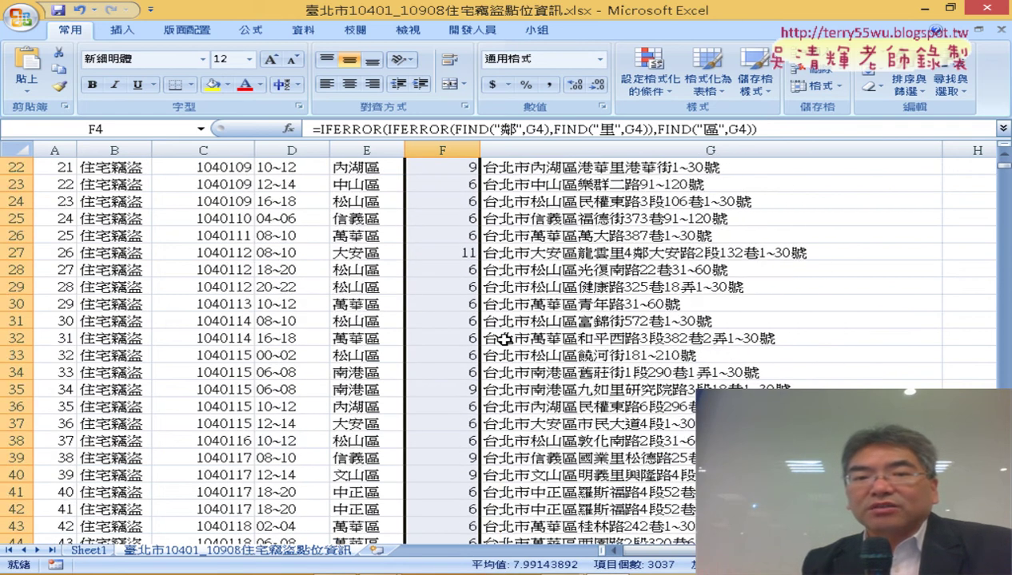
pyautogui.scroll(7, 503, 338)
pyautogui.click(449, 181)
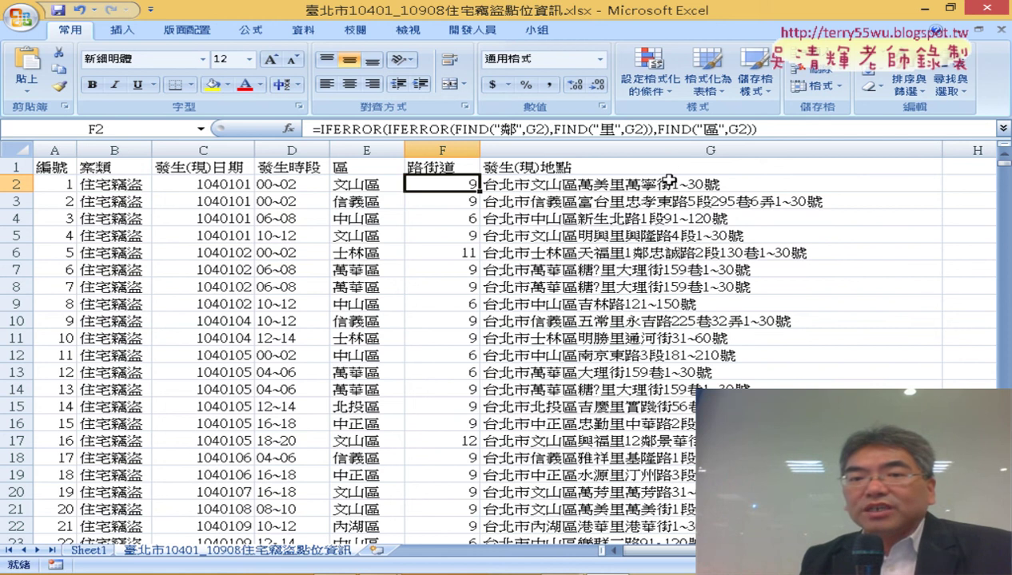
# - Copy F2's whole IFERROR formula text, cut it down to a bare '=', and open Insert Function
pyautogui.click(785, 132)
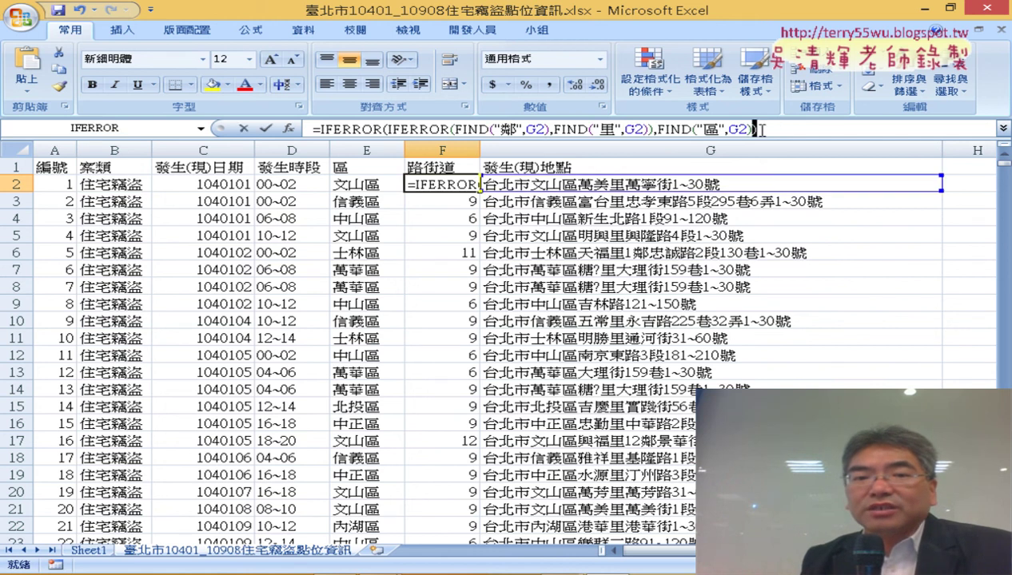
pyautogui.moveTo(759, 128); pyautogui.dragTo(323, 129)
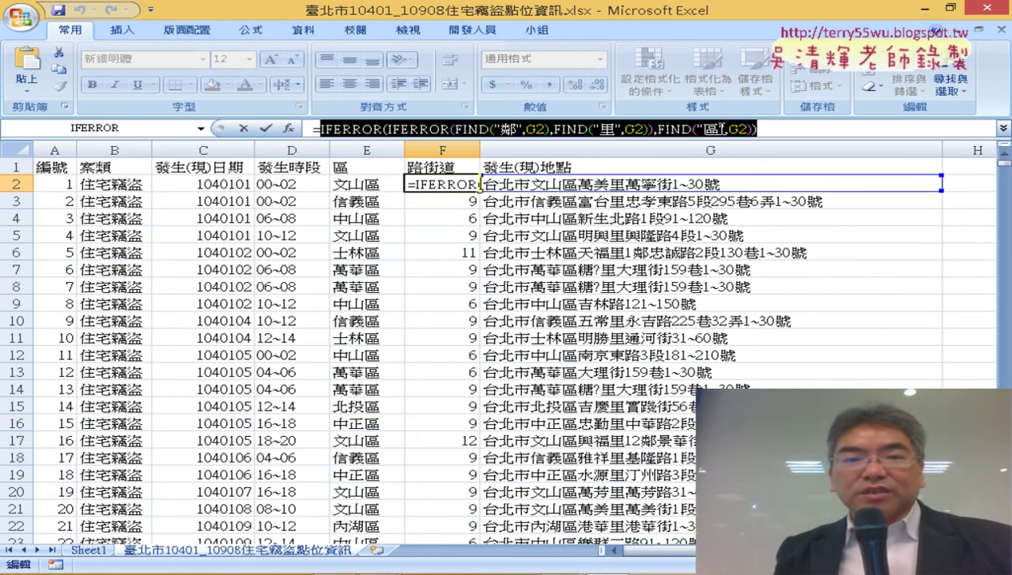
pyautogui.rightClick(661, 131)
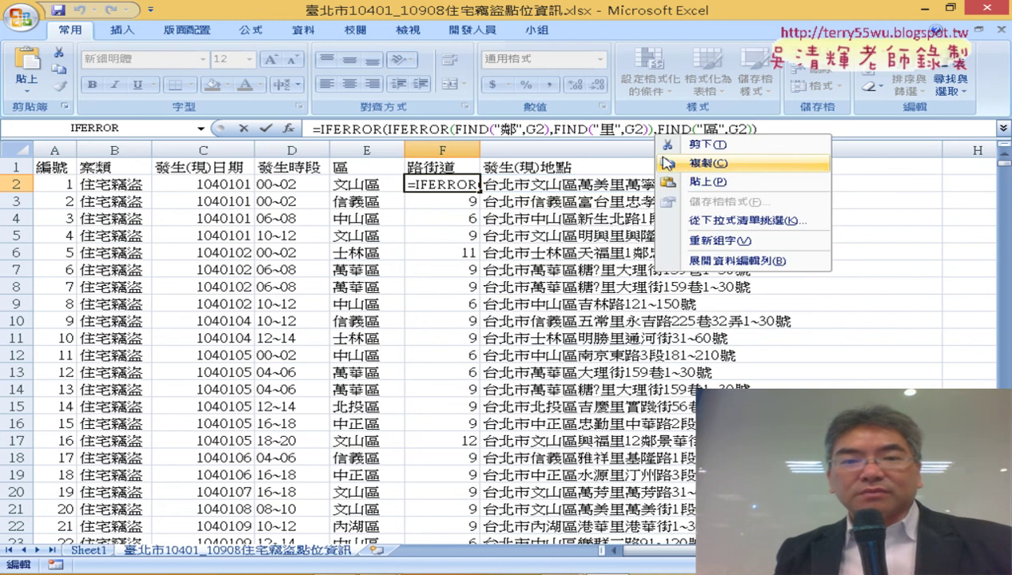
pyautogui.click(692, 167)
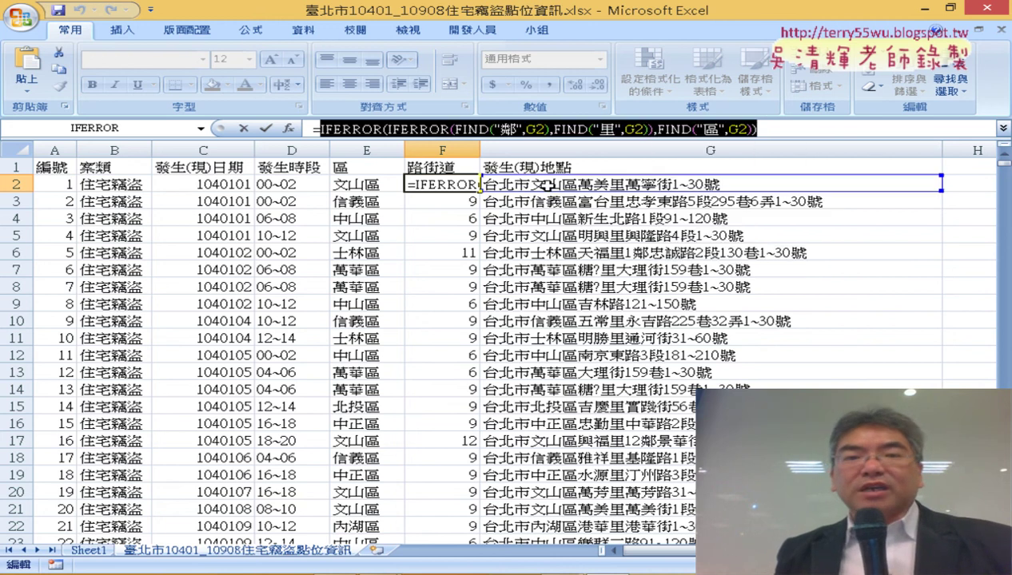
pyautogui.rightClick(540, 138)
pyautogui.click(548, 145)
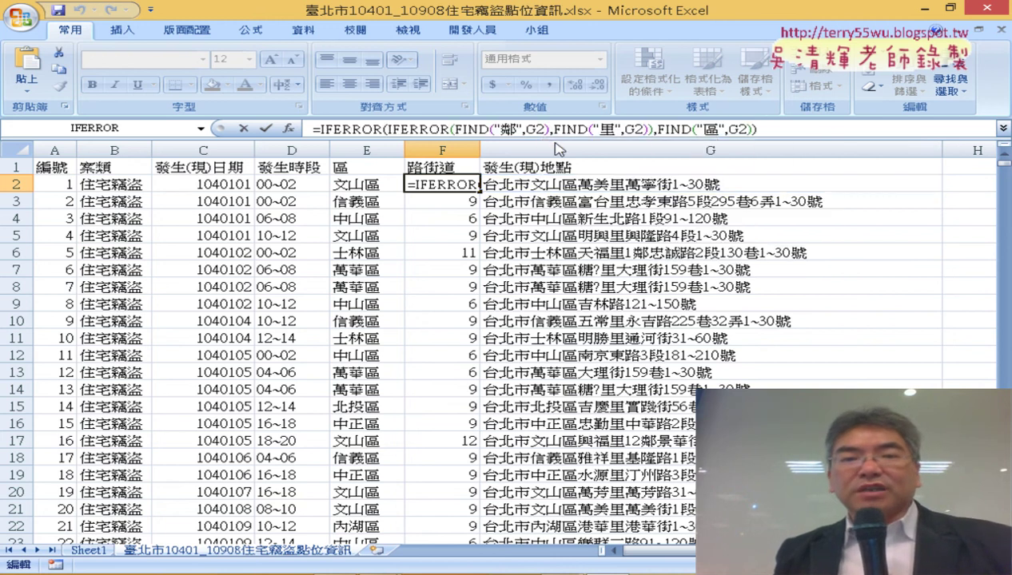
pyautogui.click(293, 130)
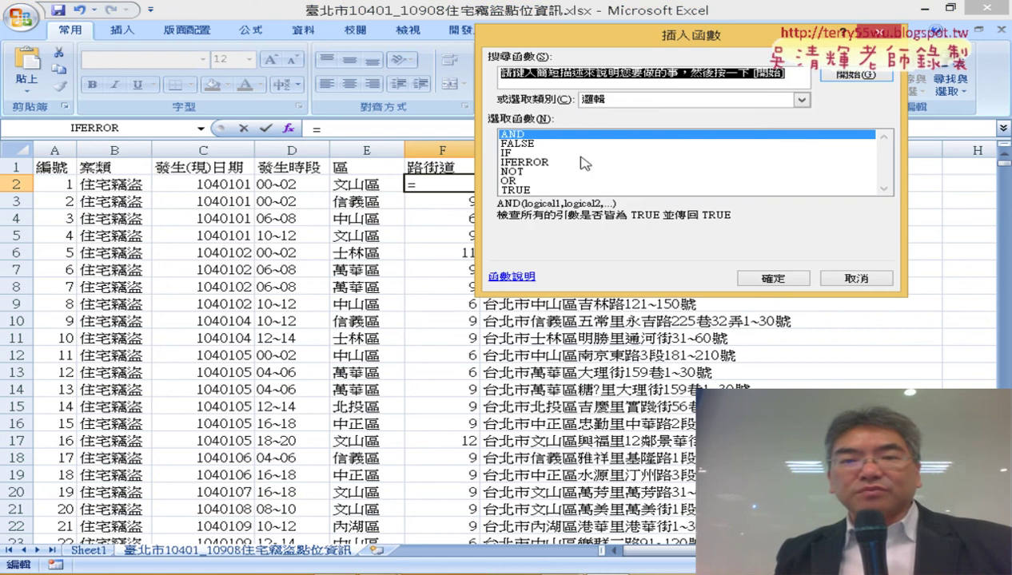
# - Start a MID function in F2 from the Text category, using G2 as its text
pyautogui.click(689, 101)
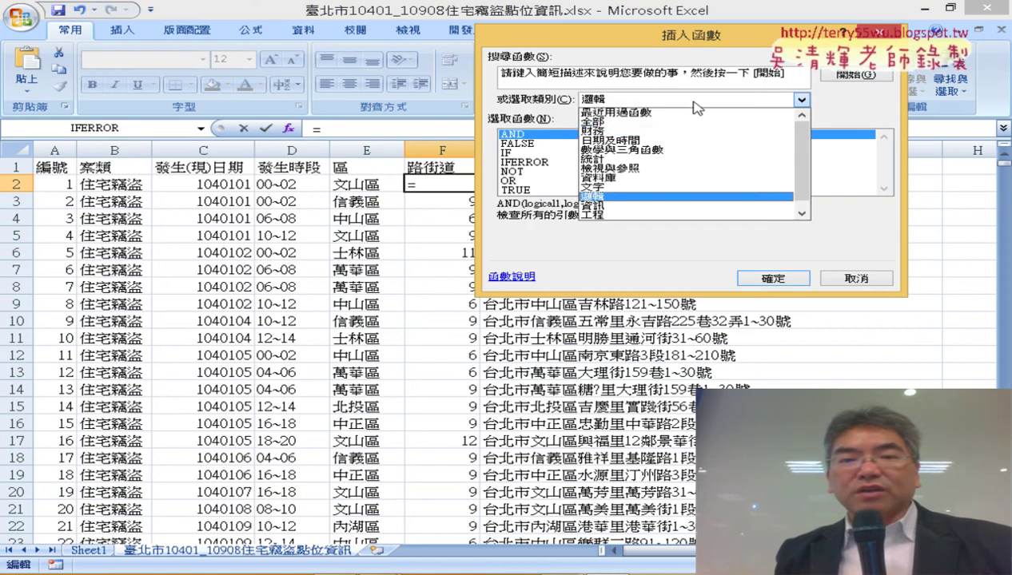
pyautogui.click(687, 194)
pyautogui.click(884, 189)
pyautogui.click(884, 189)
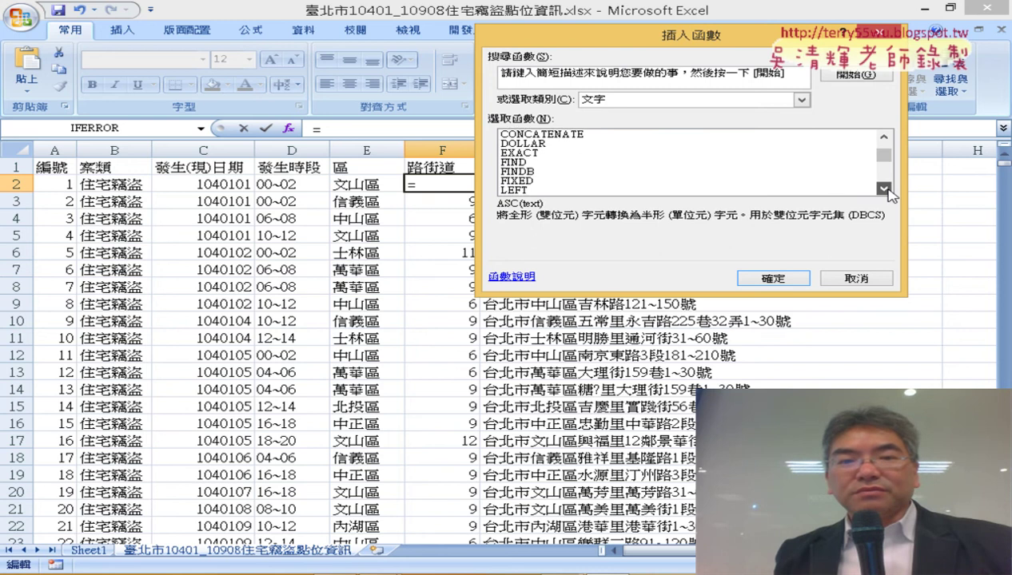
pyautogui.click(884, 189)
pyautogui.click(884, 189)
pyautogui.click(884, 189)
pyautogui.click(884, 188)
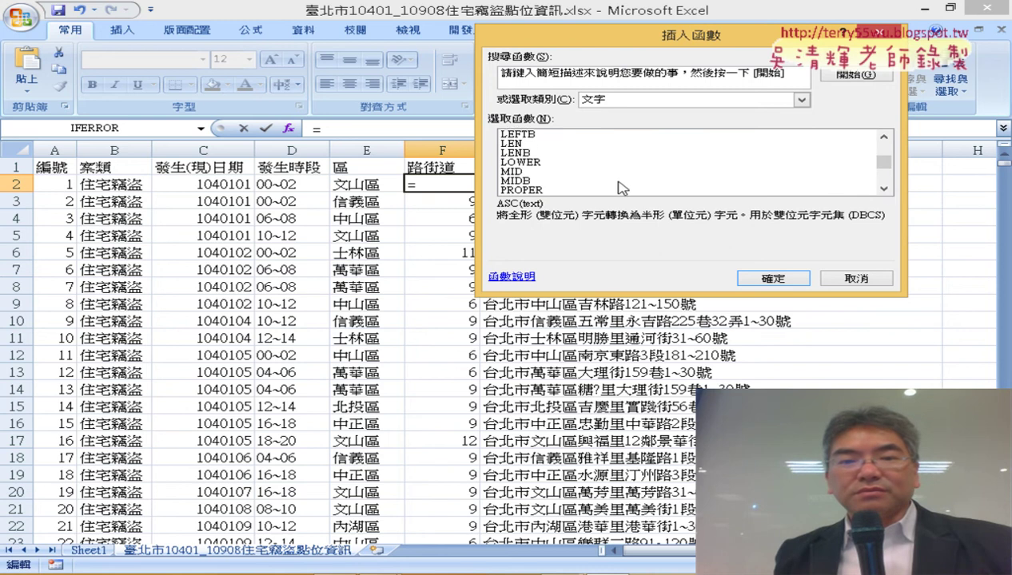
pyautogui.doubleClick(586, 173)
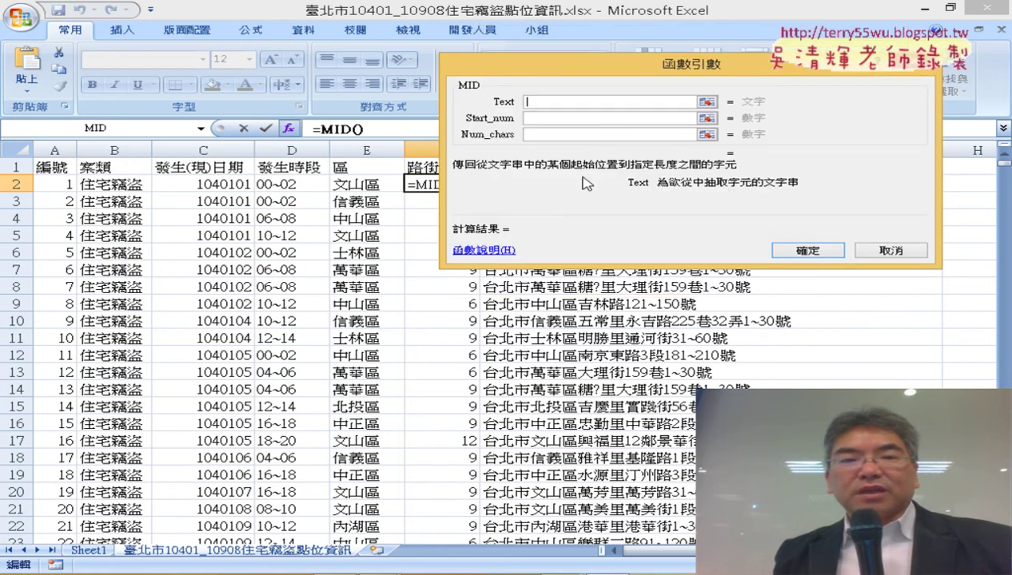
pyautogui.moveTo(564, 69); pyautogui.dragTo(288, 237)
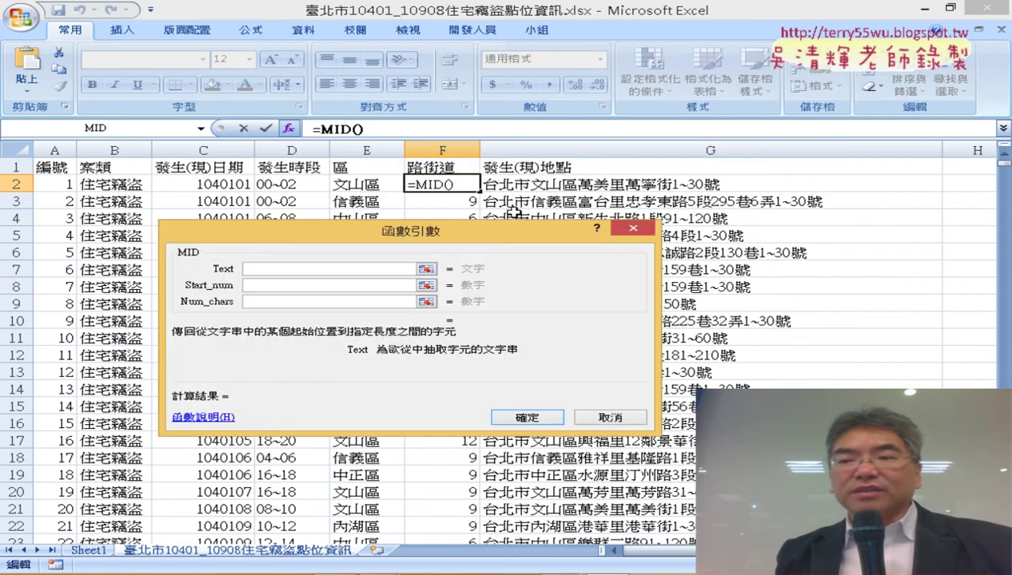
pyautogui.click(589, 189)
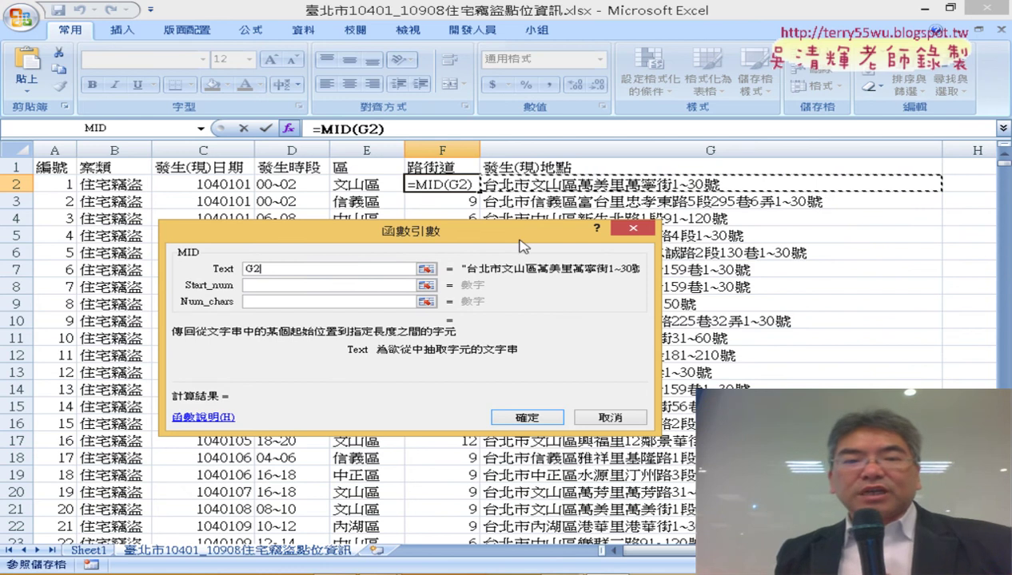
# - Set MID's start position to the pasted IFERROR position expression plus 1
pyautogui.click(302, 286)
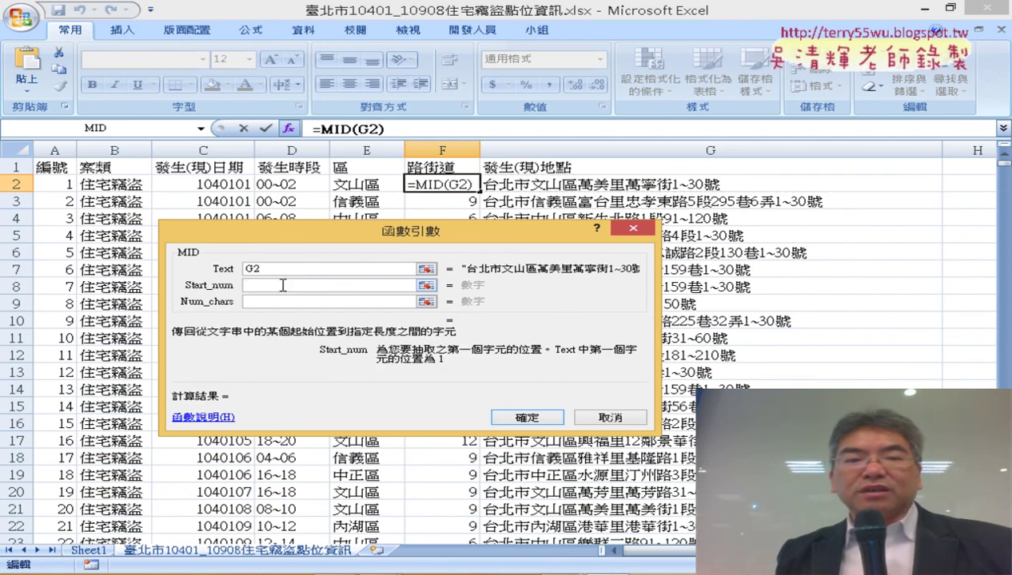
pyautogui.rightClick(281, 286)
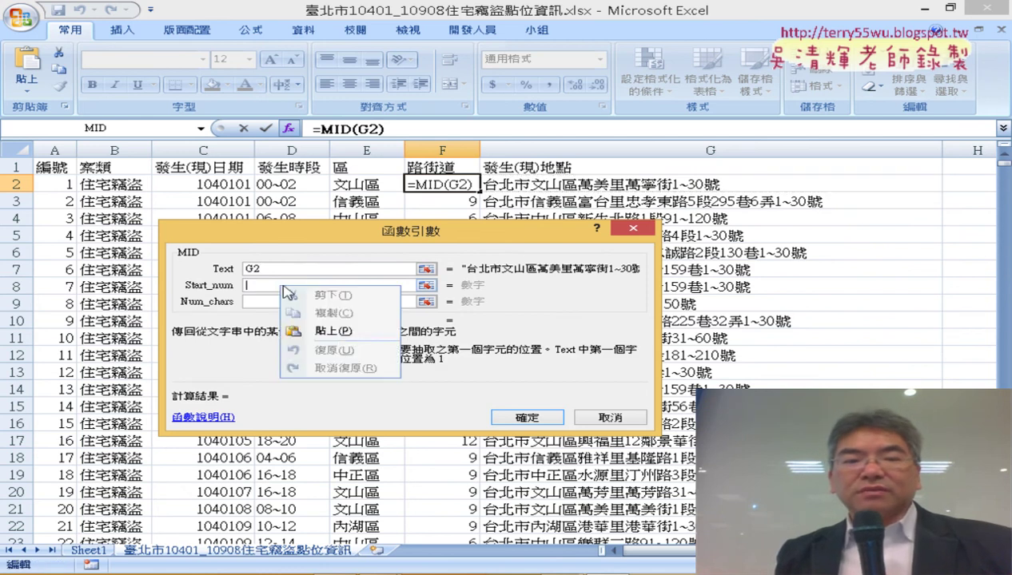
pyautogui.click(339, 342)
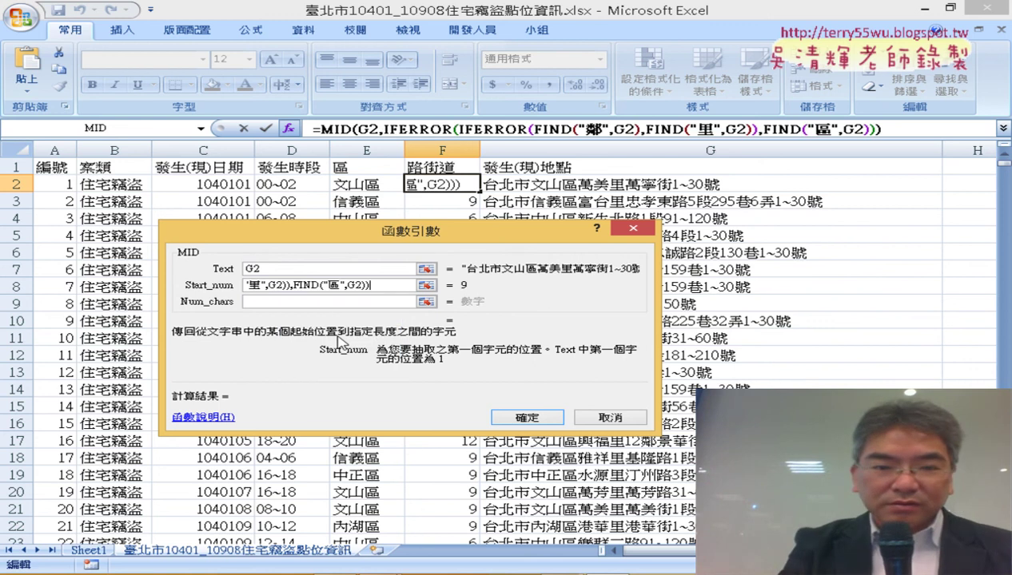
pyautogui.write('+.')
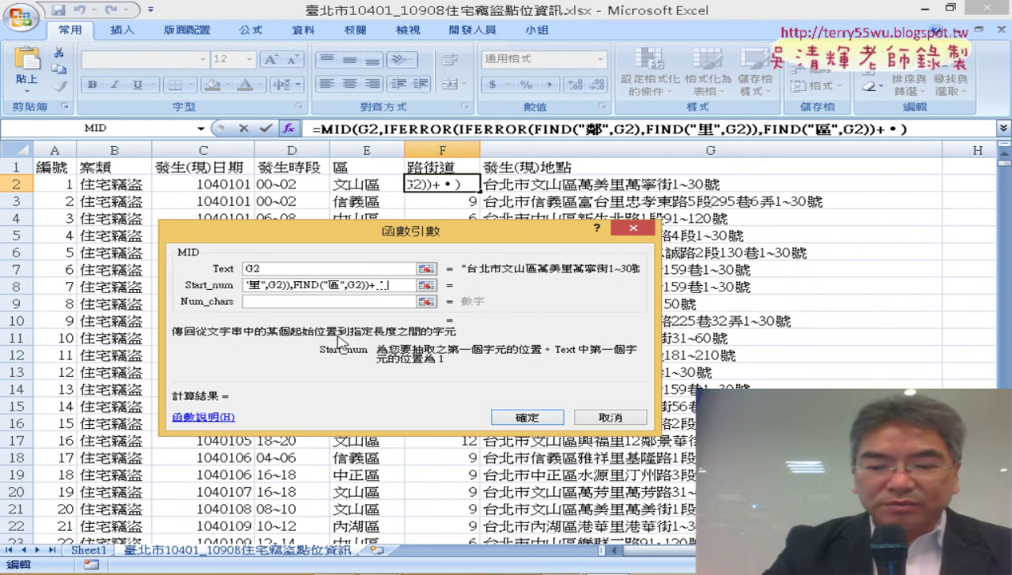
pyautogui.press('BackSpace')
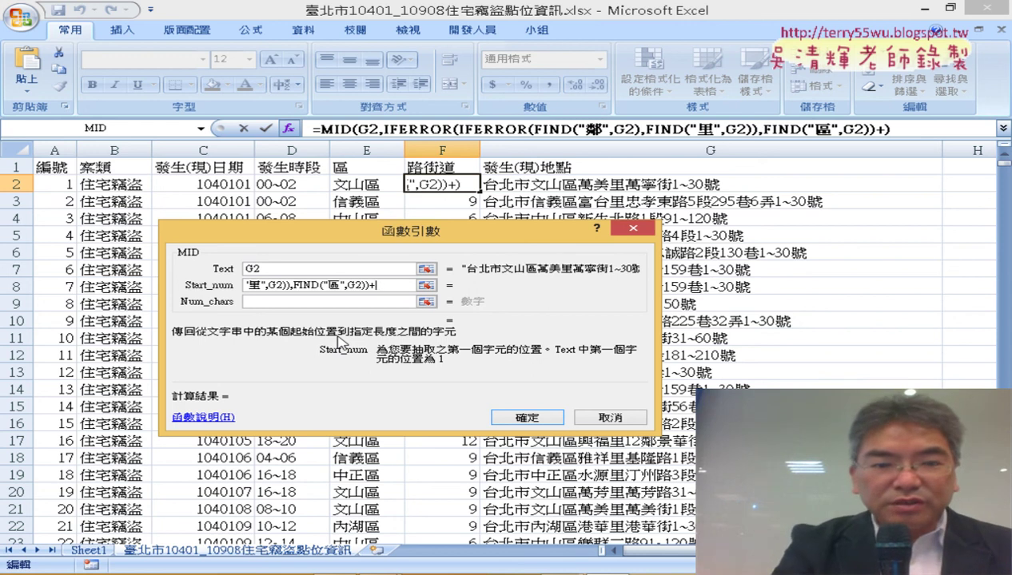
pyautogui.write('1')
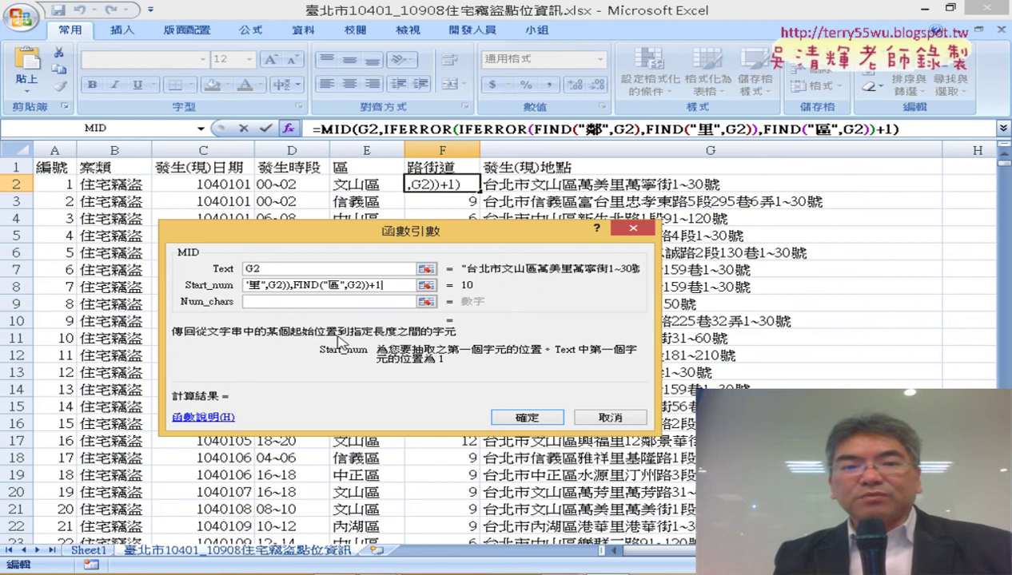
# - Paste the position expression into Num_chars and swap 鄰 and 里 for 路 and 街
pyautogui.click(270, 302)
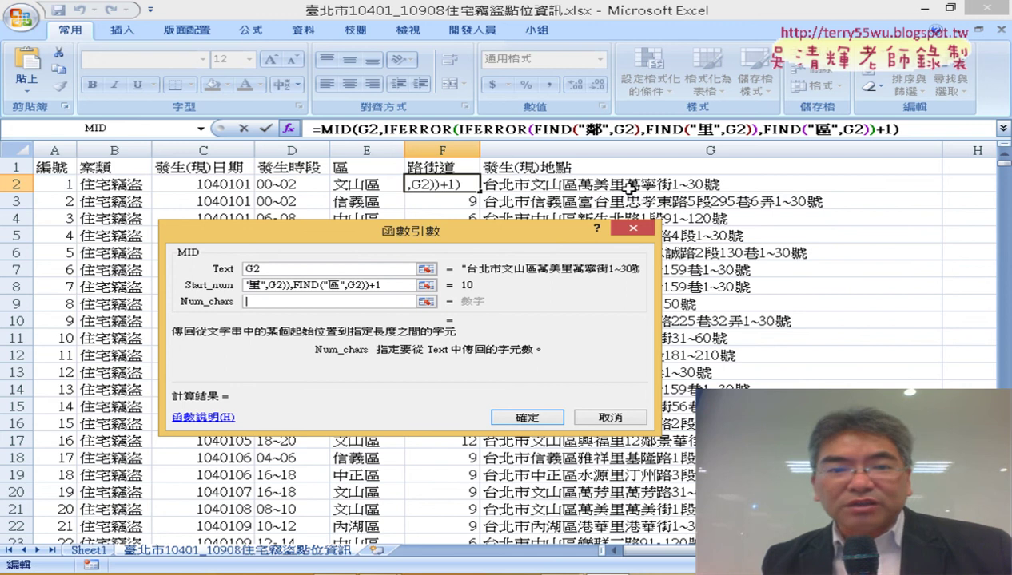
pyautogui.rightClick(290, 301)
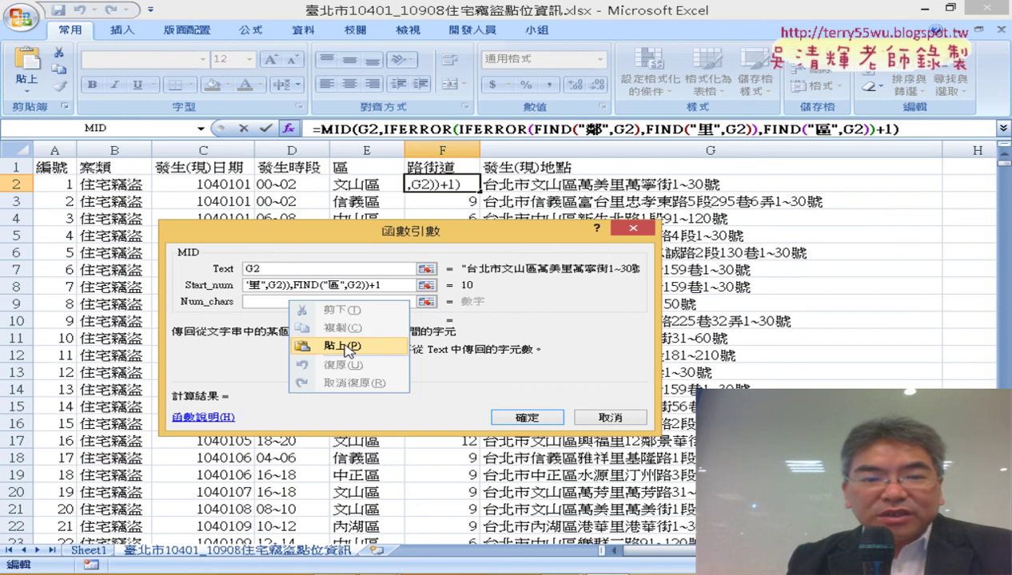
pyautogui.click(348, 346)
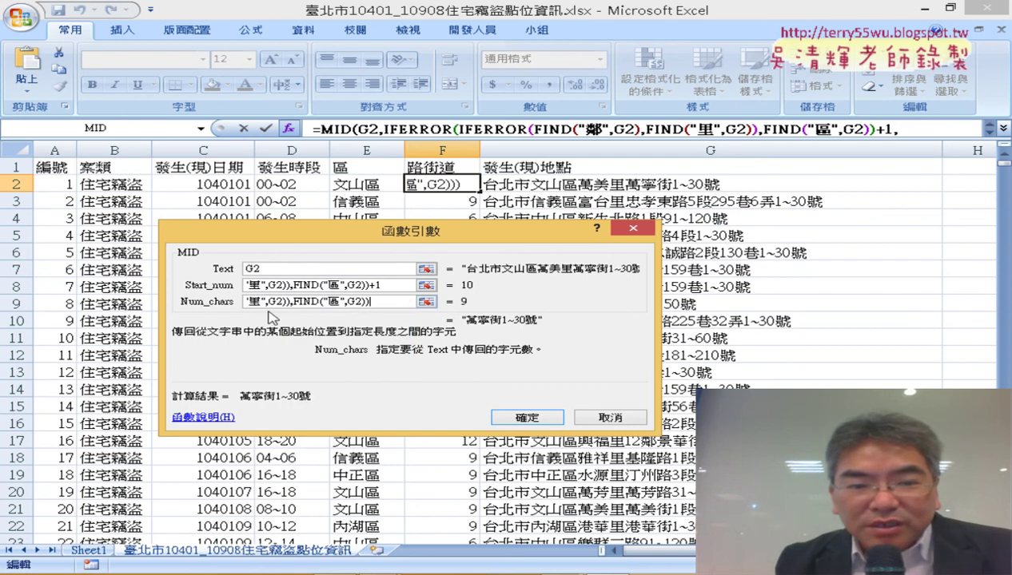
pyautogui.click(263, 302)
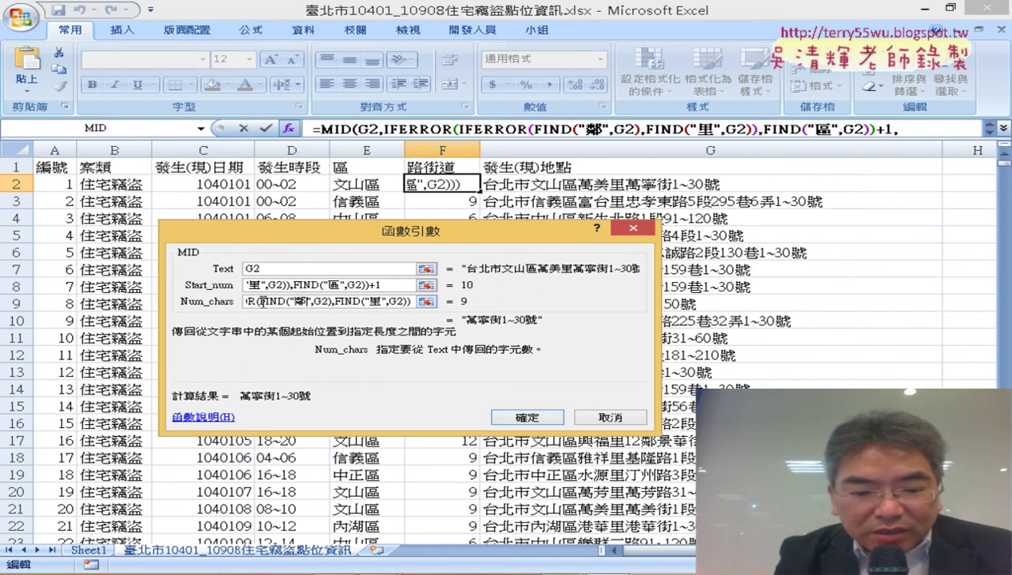
pyautogui.hotkey('shift', 'Right')
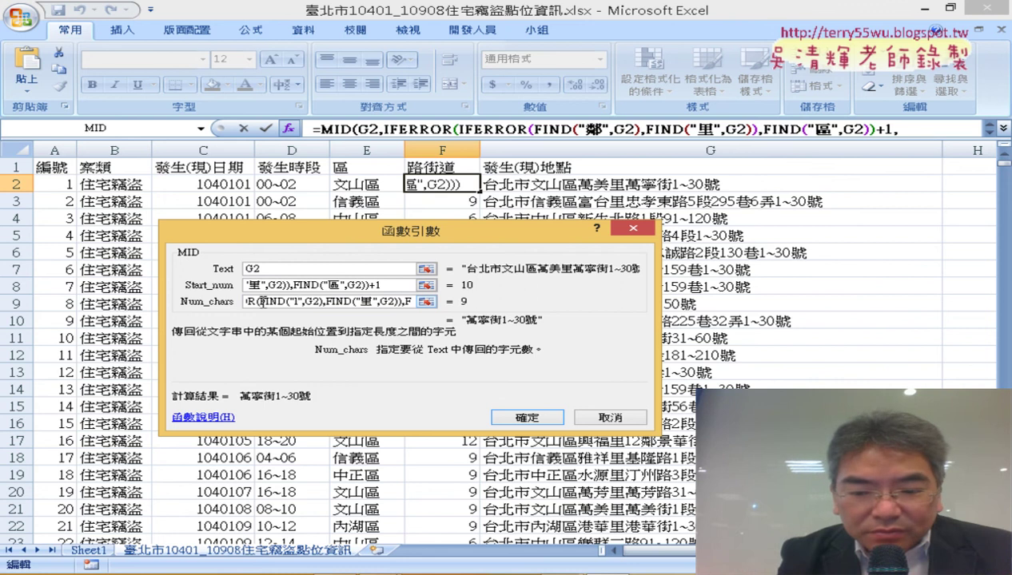
pyautogui.press('Delete')
pyautogui.write('路')
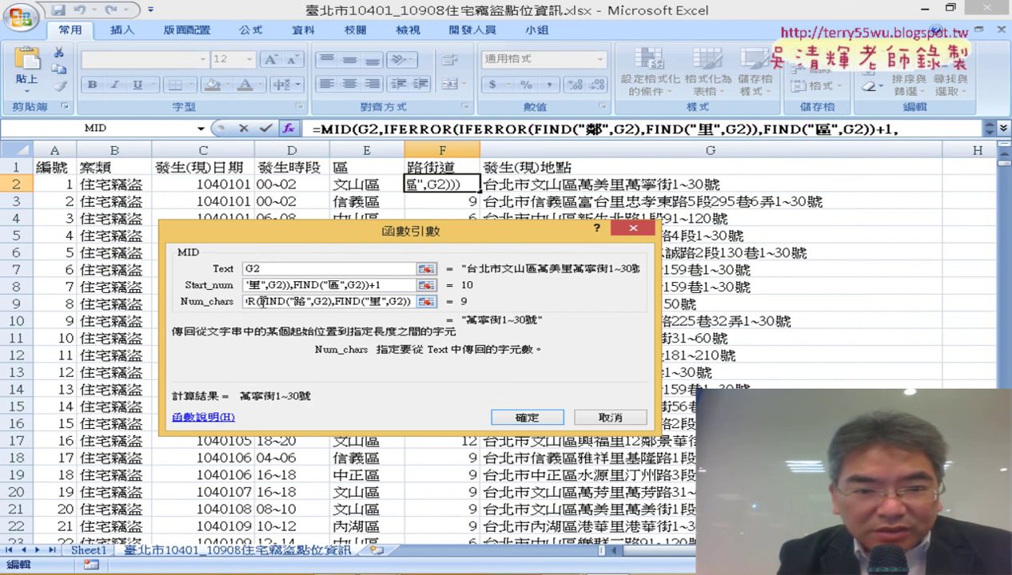
pyautogui.press('Right')
pyautogui.press('Right')
pyautogui.press('Right')
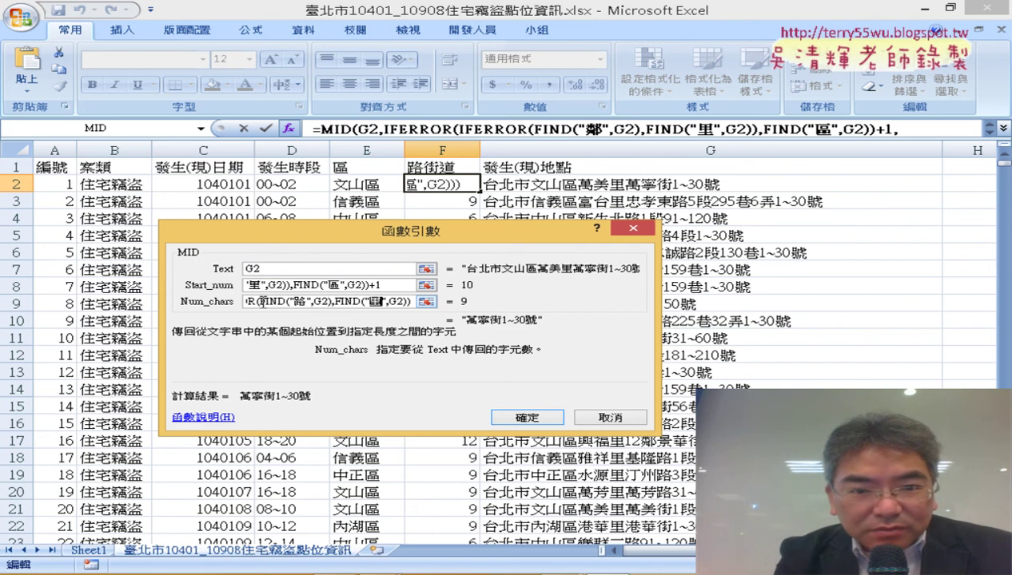
pyautogui.write('ㄐ')
pyautogui.write('街')
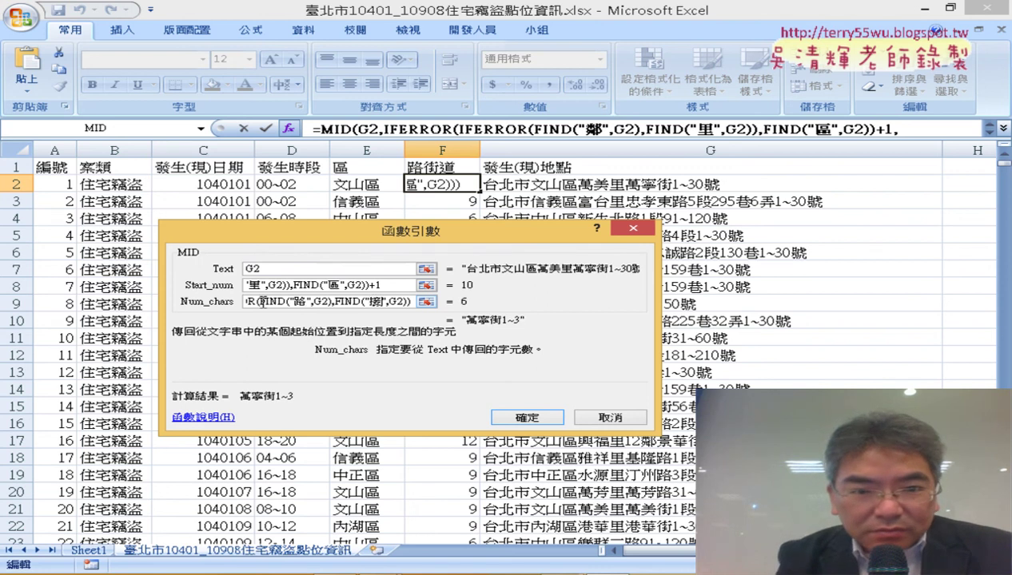
pyautogui.press('Down')
pyautogui.press('Down')
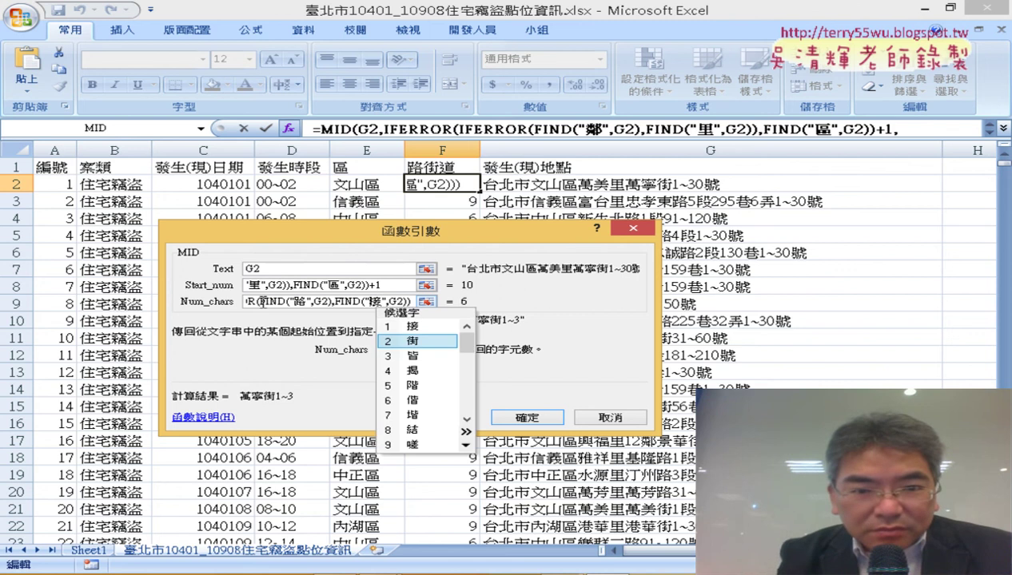
pyautogui.press('Return')
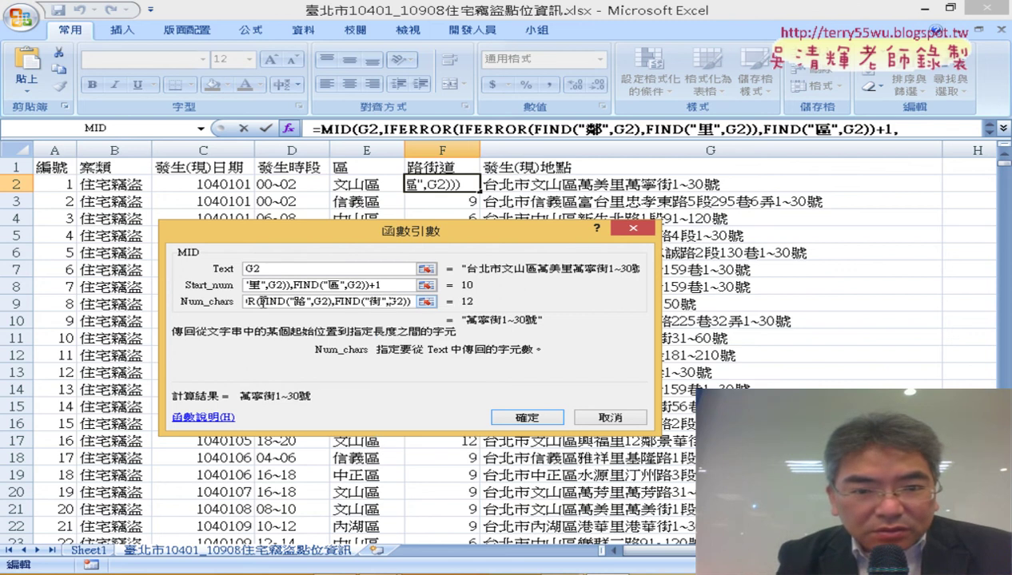
# - Change the last search character to 道 and subtract the pasted start position expression
pyautogui.press('Right')
pyautogui.press('Right')
pyautogui.press('Right')
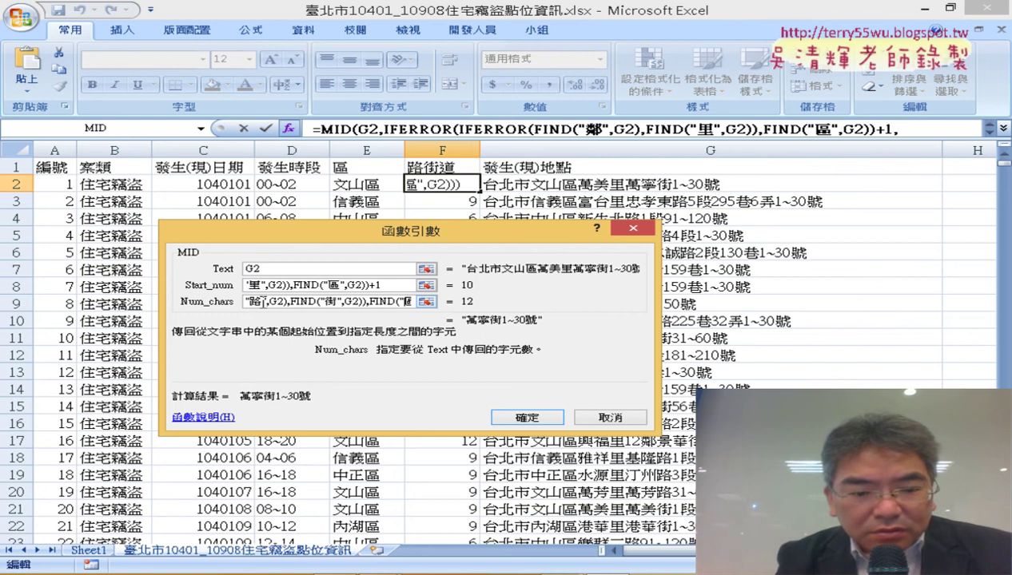
pyautogui.press('End')
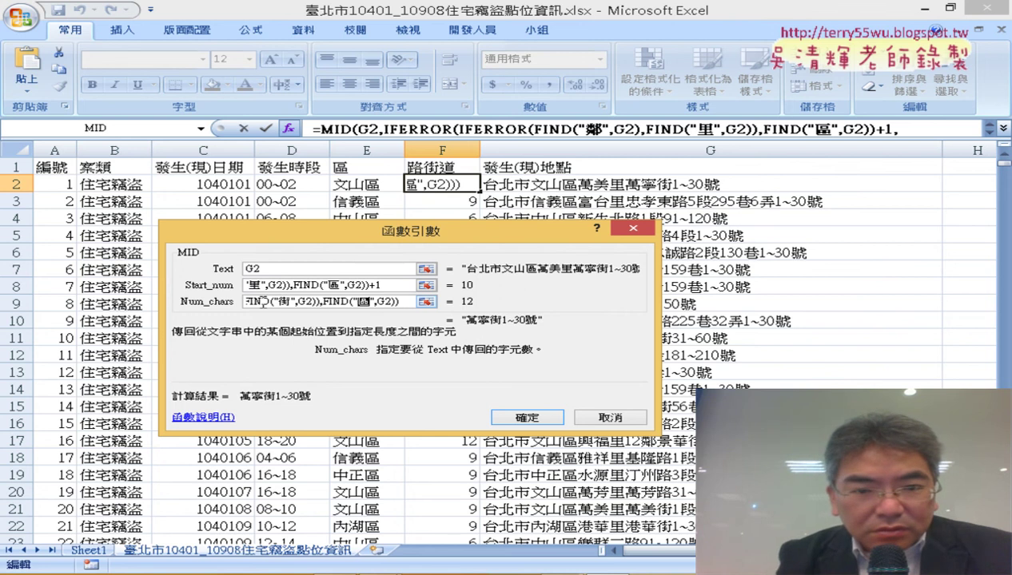
pyautogui.write('到')
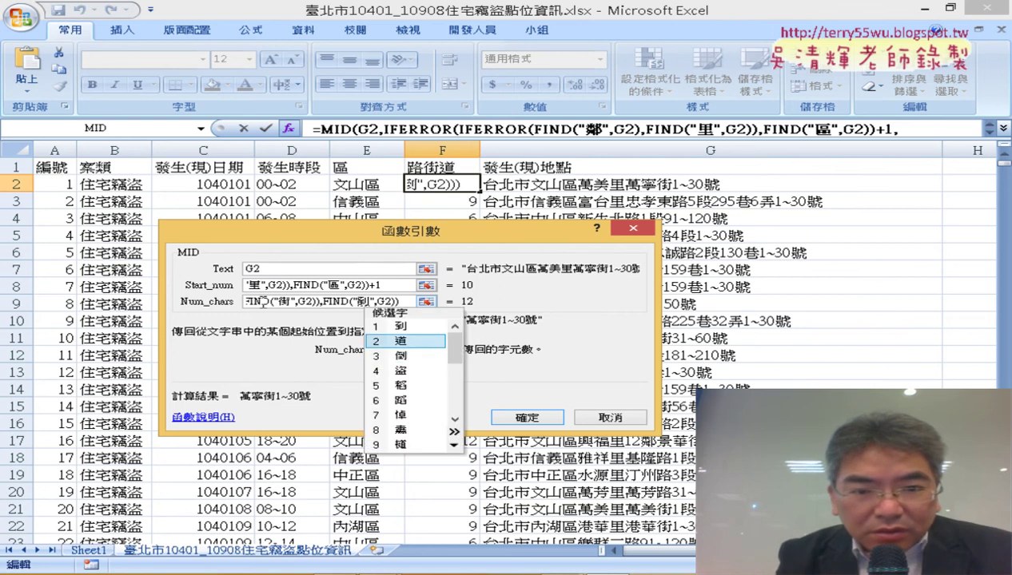
pyautogui.write('道')
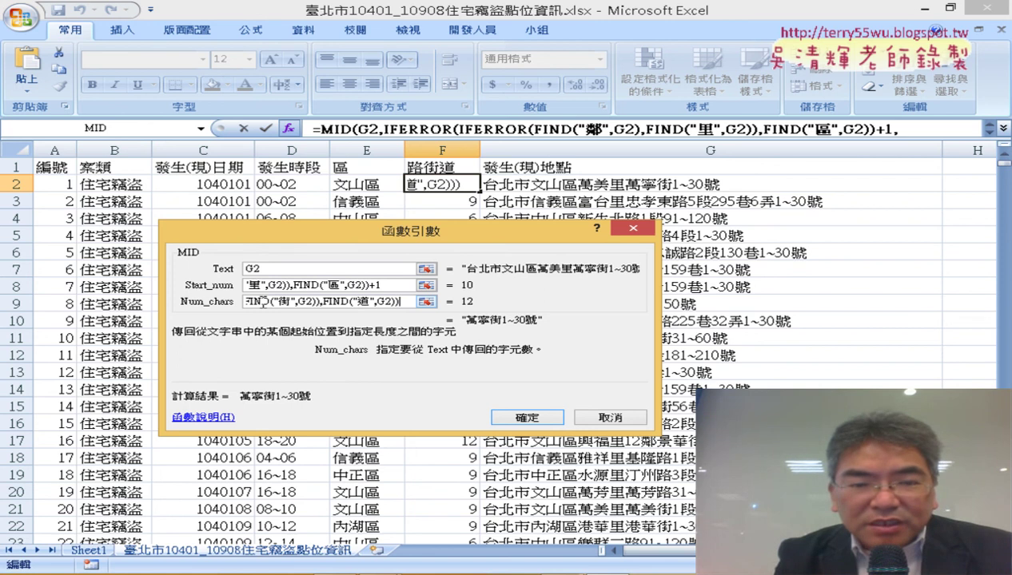
pyautogui.write('-')
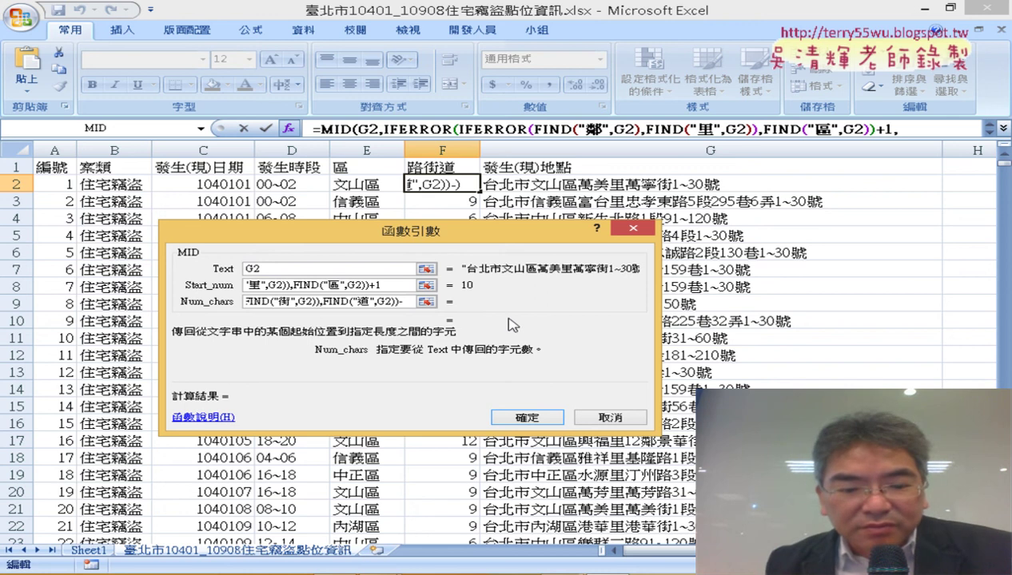
pyautogui.hotkey('ctrl', 'v')
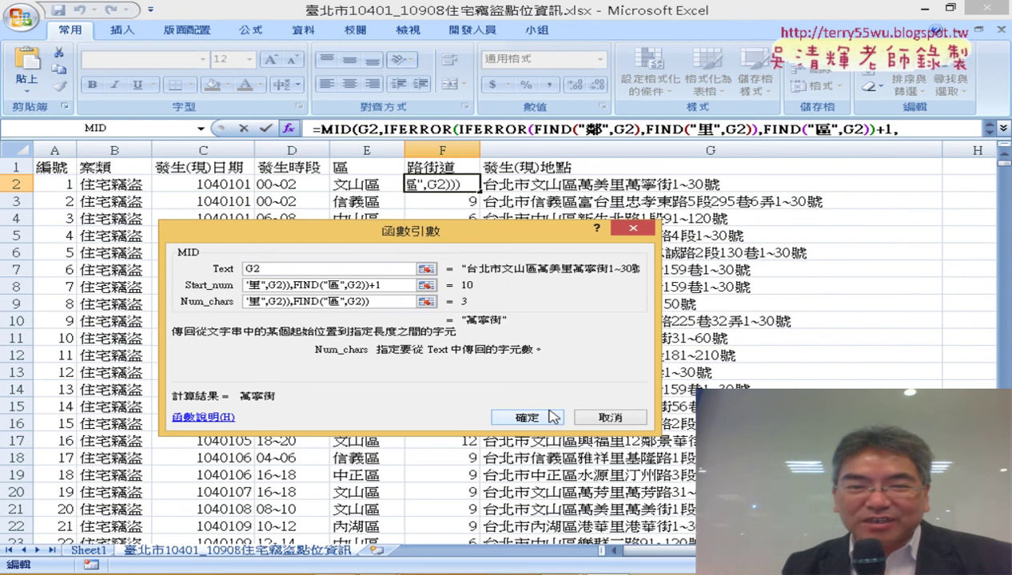
# - Apply the MID formula, fill it down column F, then undo back to the IFERROR formula
pyautogui.click(545, 423)
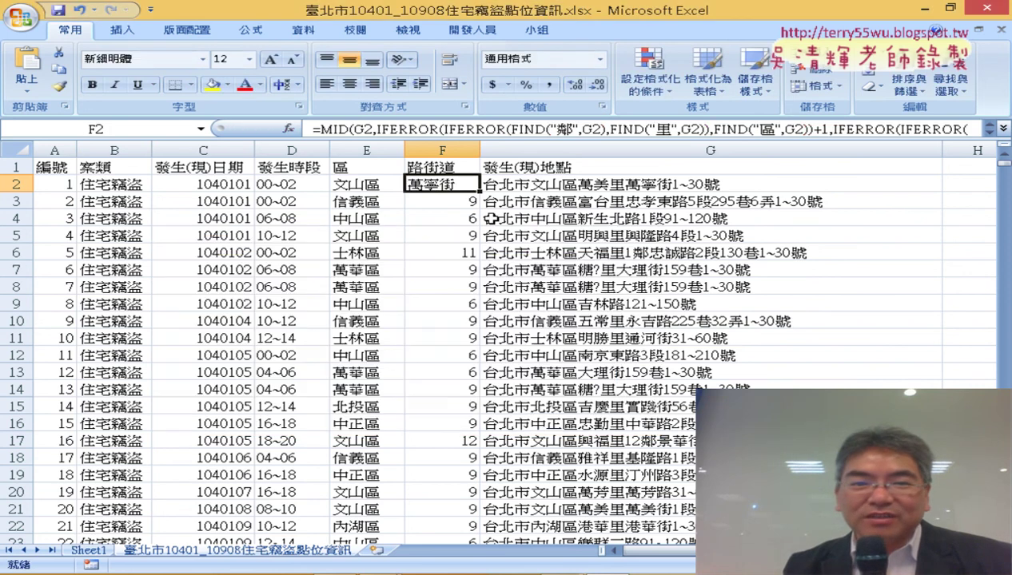
pyautogui.doubleClick(480, 192)
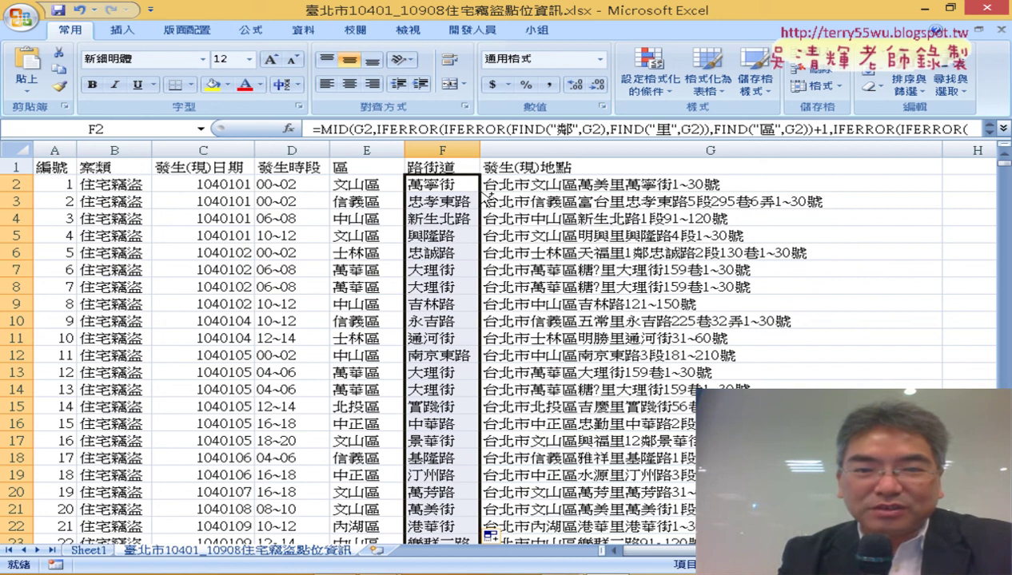
pyautogui.hotkey('ctrl', 'z')
pyautogui.hotkey('ctrl', 'z')
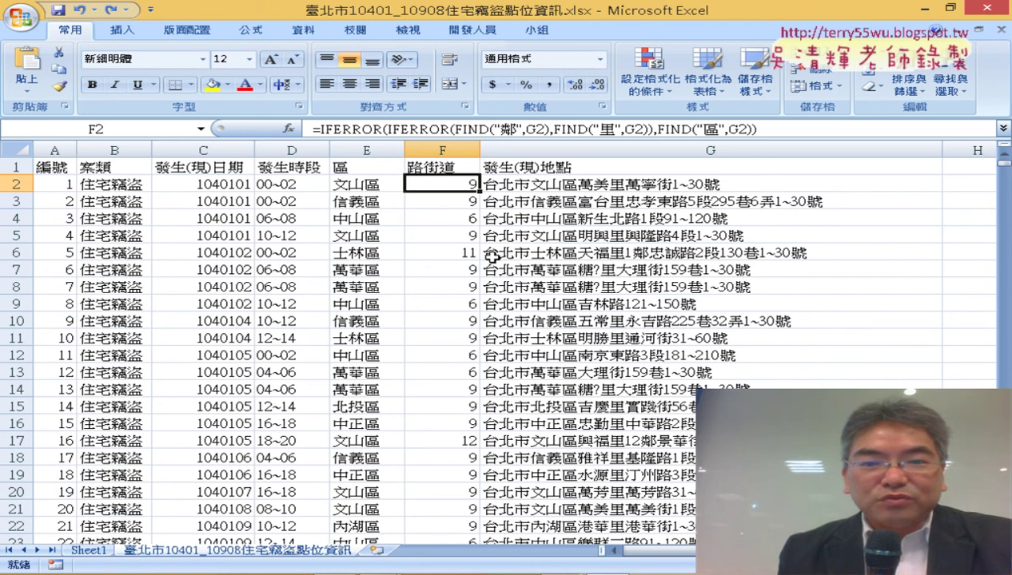
# - Replace F6's formula with =FIND("鄰",G6), which returns 11
pyautogui.click(457, 253)
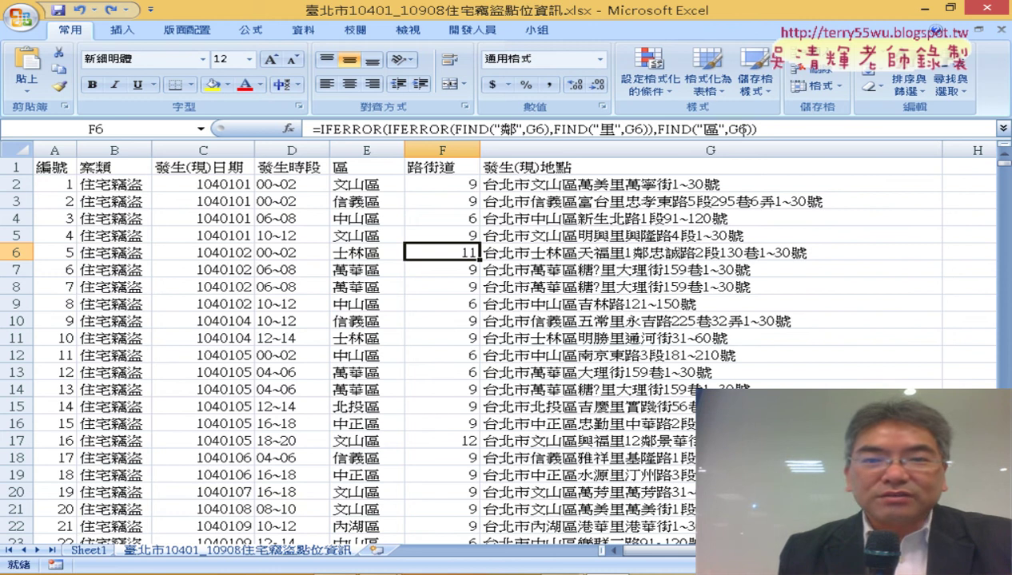
pyautogui.moveTo(754, 128); pyautogui.dragTo(288, 98)
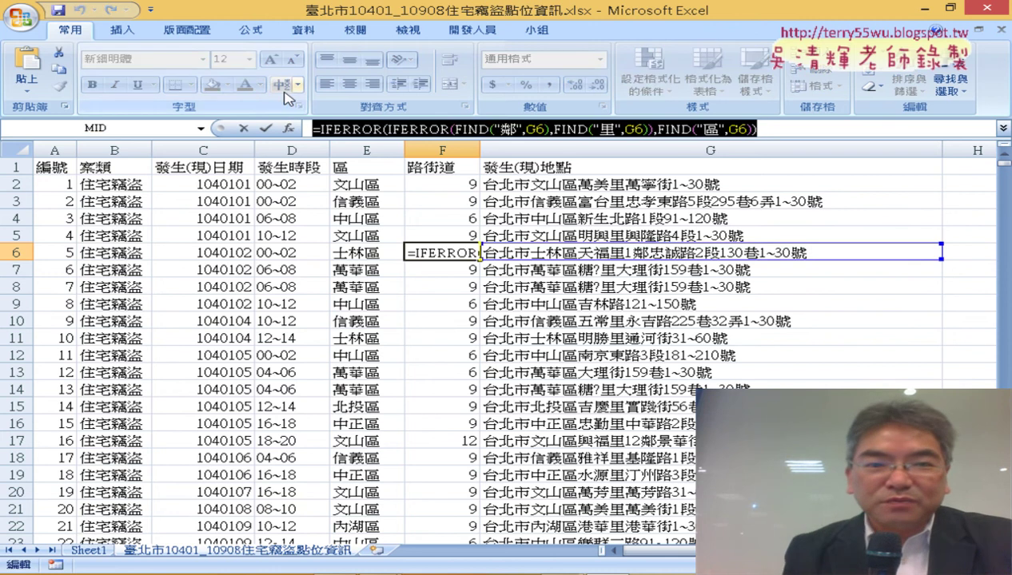
pyautogui.press('Delete')
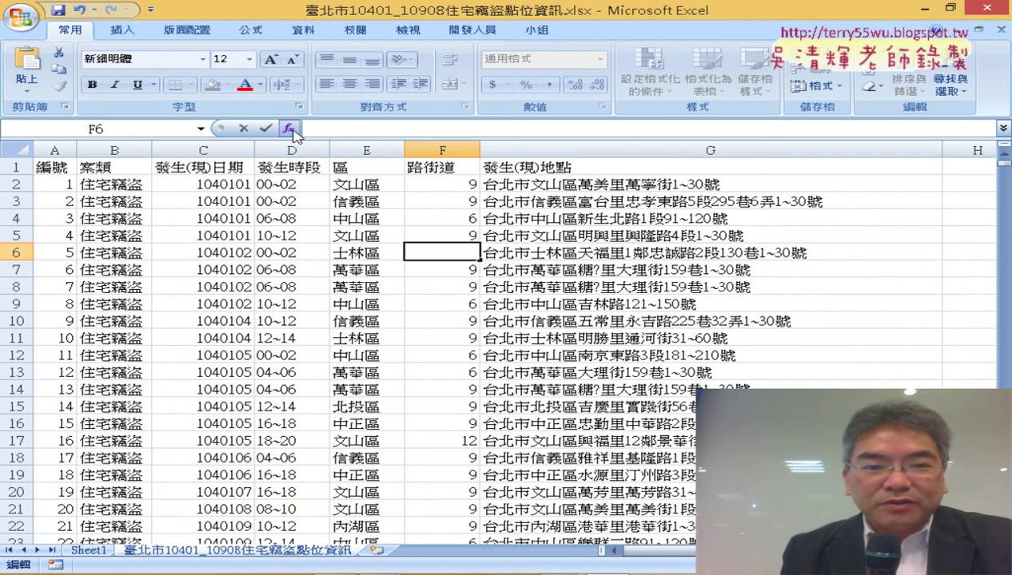
pyautogui.click(288, 128)
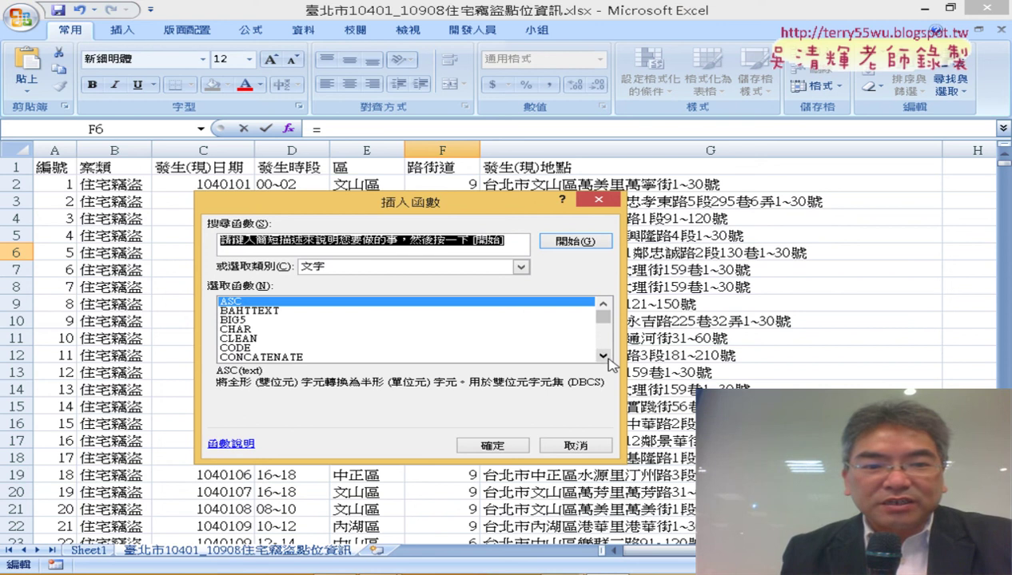
pyautogui.scroll(-2, 376, 344)
pyautogui.scroll(-1, 384, 358)
pyautogui.doubleClick(304, 339)
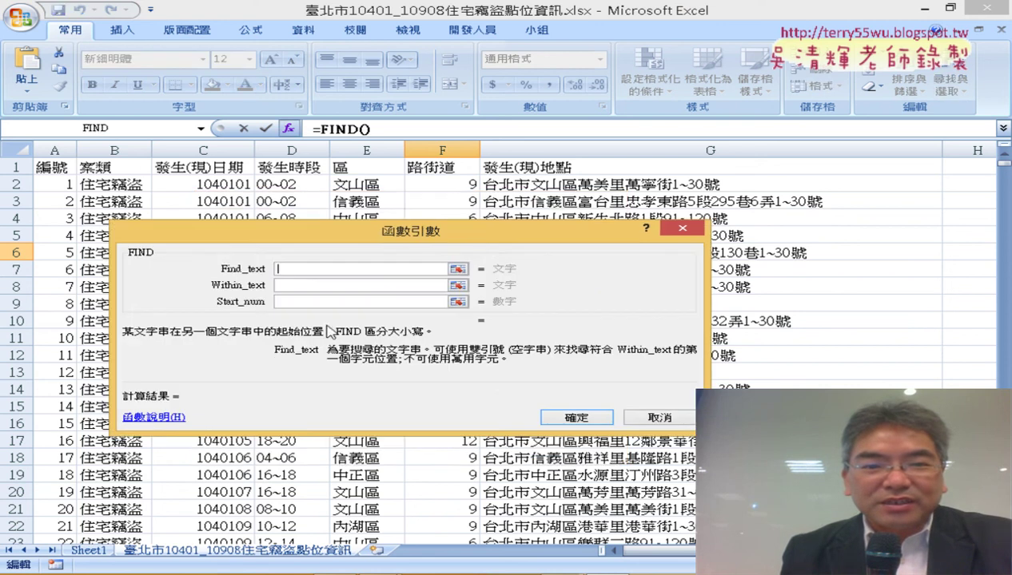
pyautogui.moveTo(493, 232); pyautogui.dragTo(531, 261)
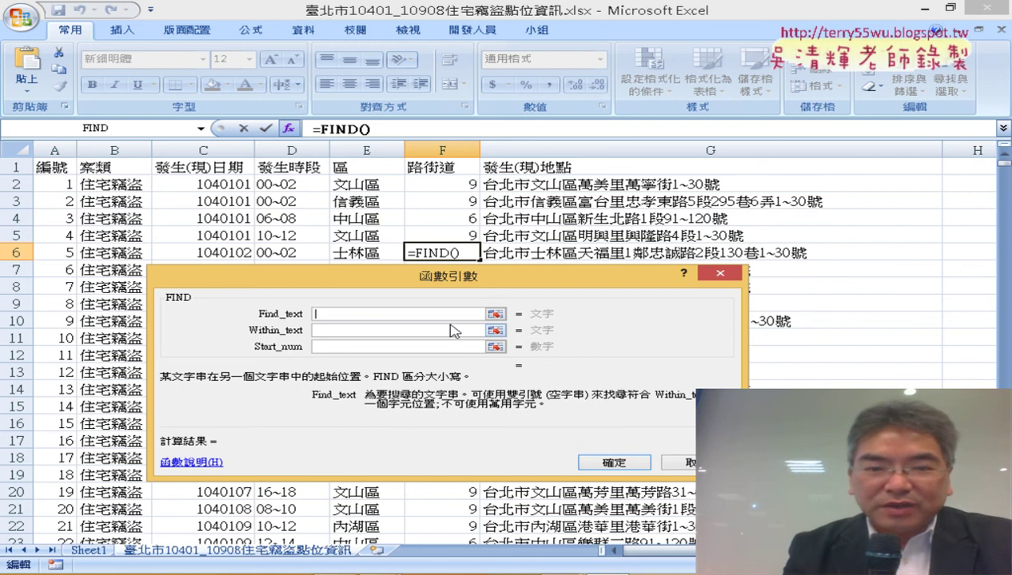
pyautogui.write('"')
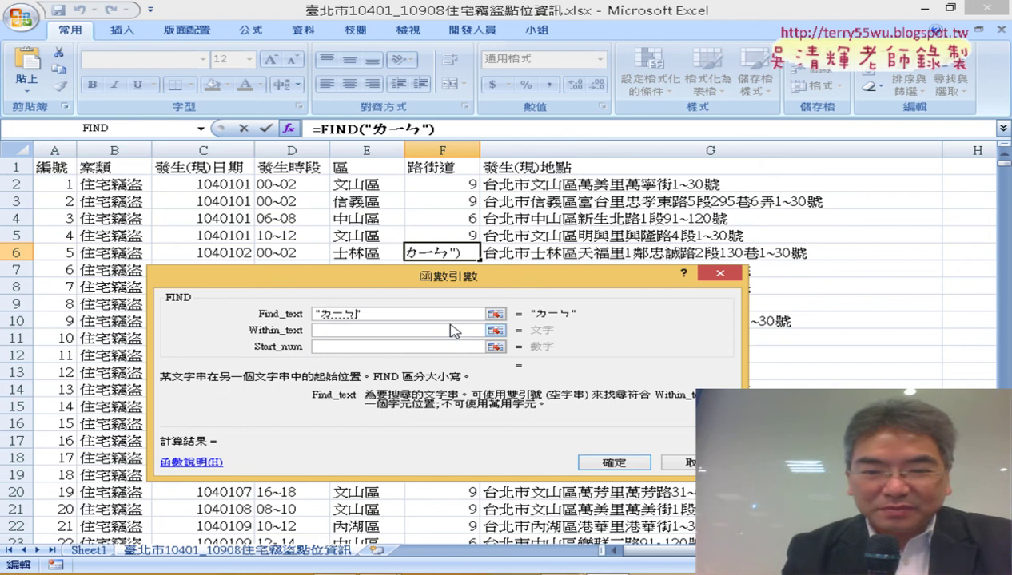
pyautogui.write('"林')
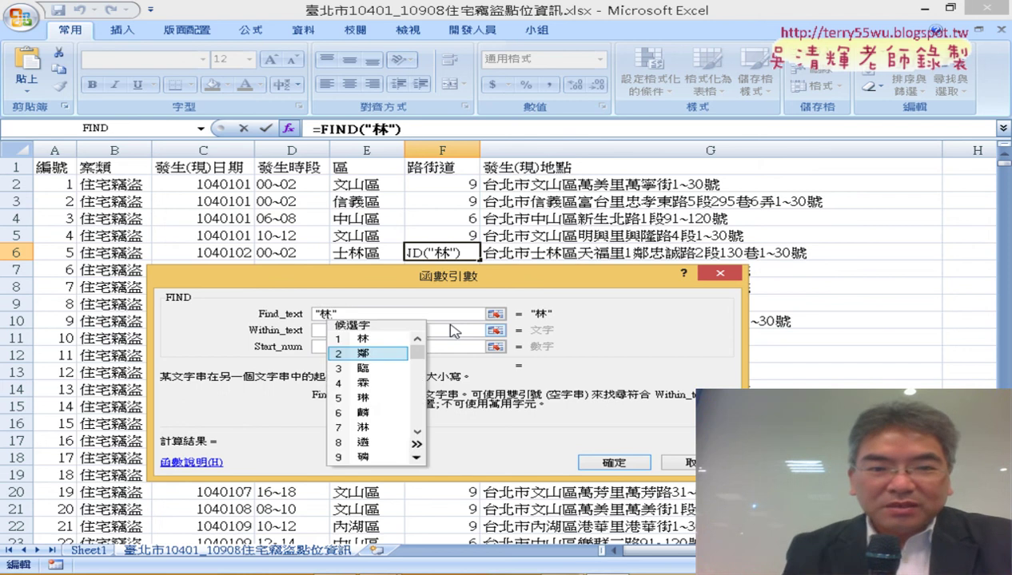
pyautogui.write('鄰')
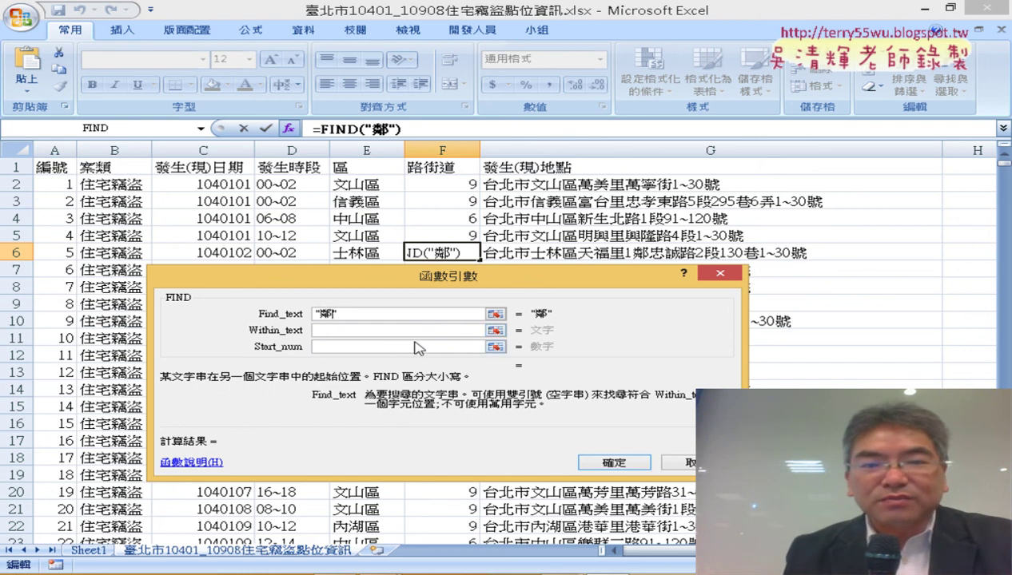
pyautogui.click(415, 332)
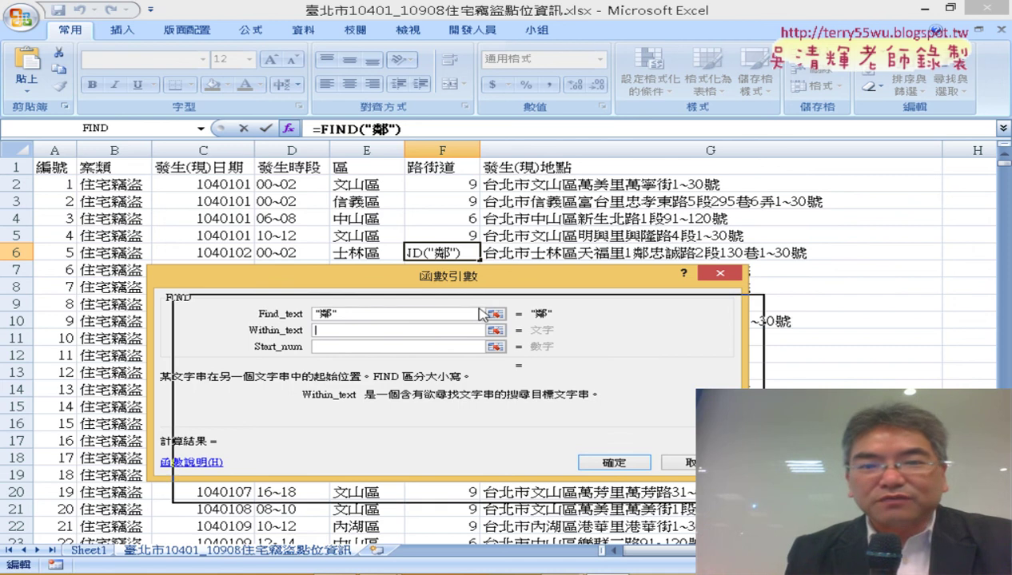
pyautogui.moveTo(458, 293); pyautogui.dragTo(479, 320)
pyautogui.click(557, 253)
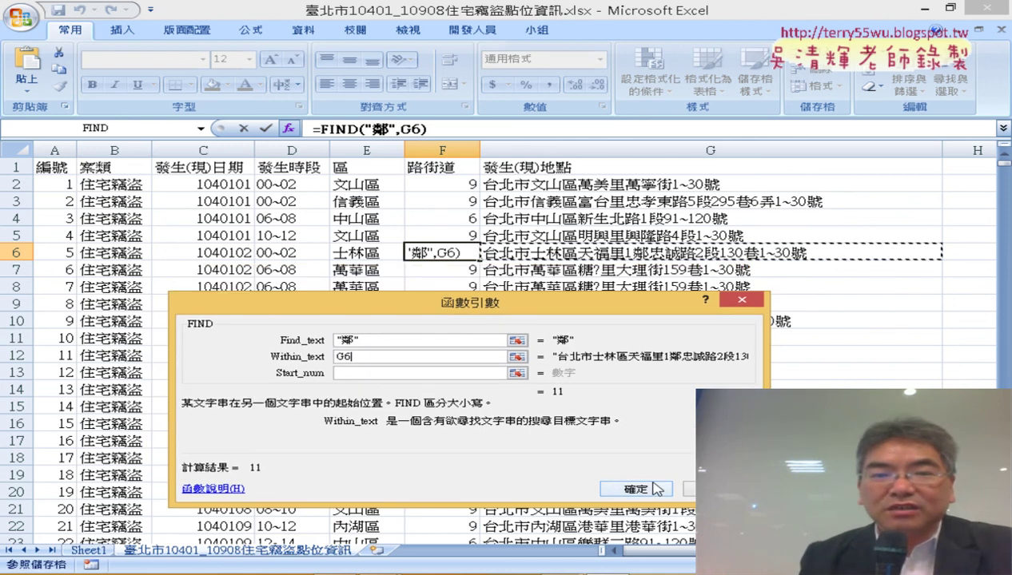
pyautogui.click(639, 490)
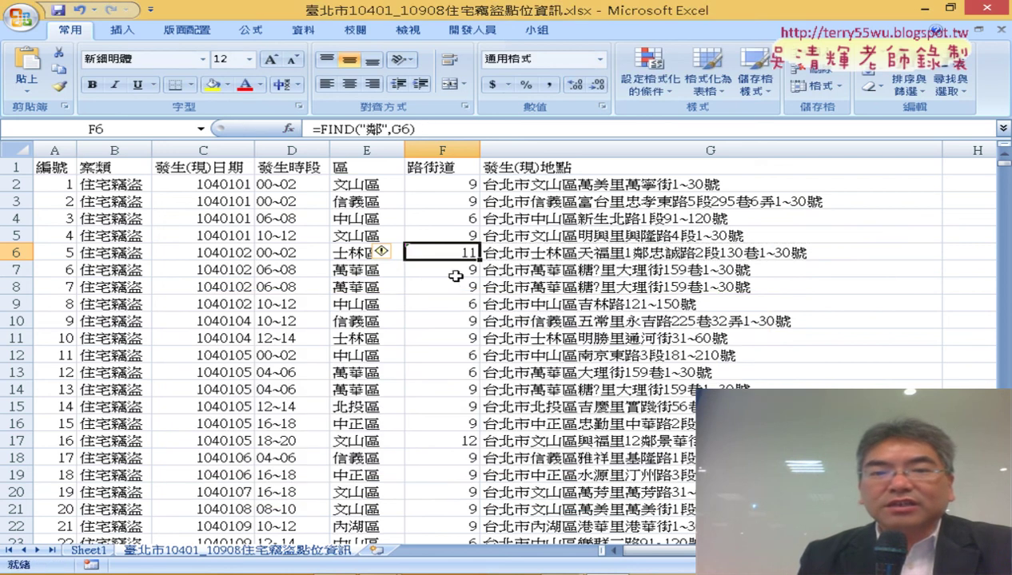
# - Copy F6's FIND formula up to F2, leaving #VALUE! errors in F2:F5
pyautogui.click(608, 256)
pyautogui.click(468, 254)
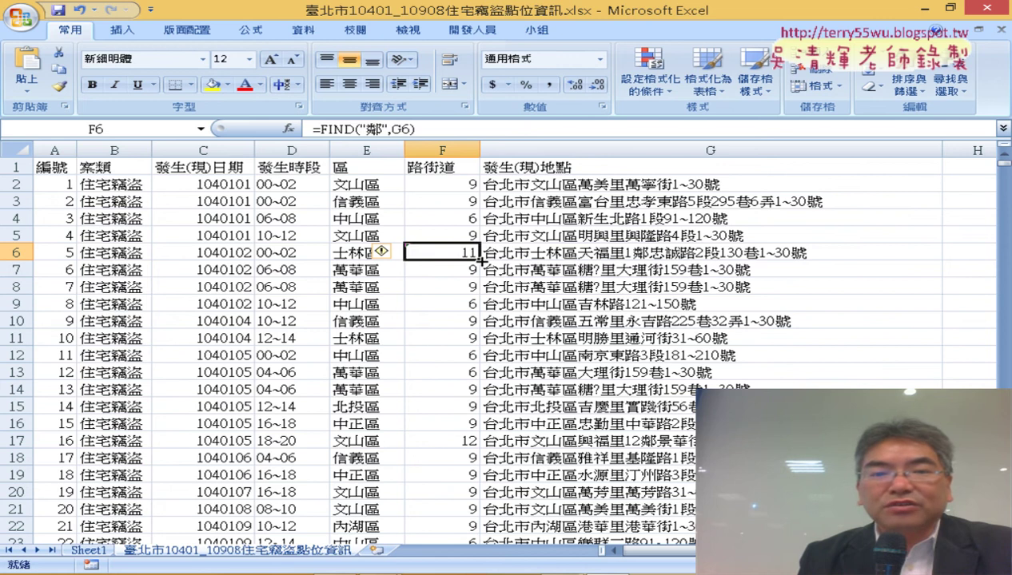
pyautogui.moveTo(480, 261); pyautogui.dragTo(478, 180)
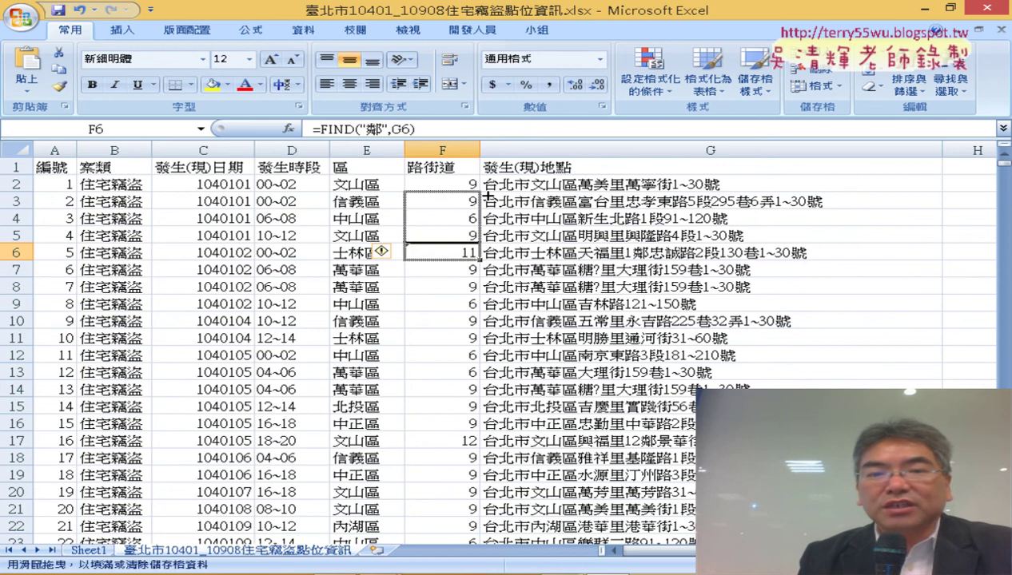
pyautogui.click(457, 235)
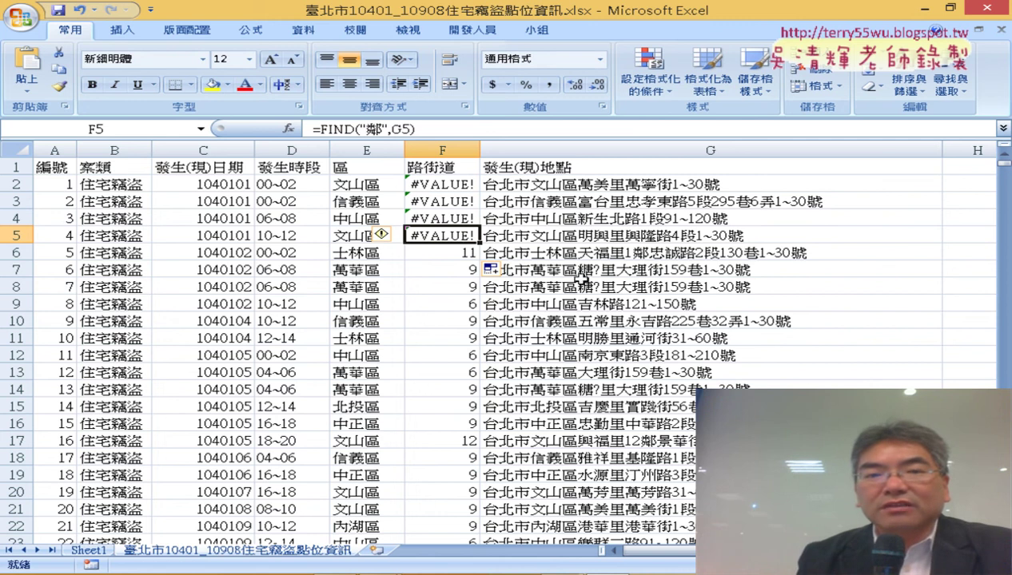
# - Cut F5's FIND formula and insert IFERROR with FIND("鄰",G5) as its Value
pyautogui.moveTo(312, 128); pyautogui.dragTo(413, 128)
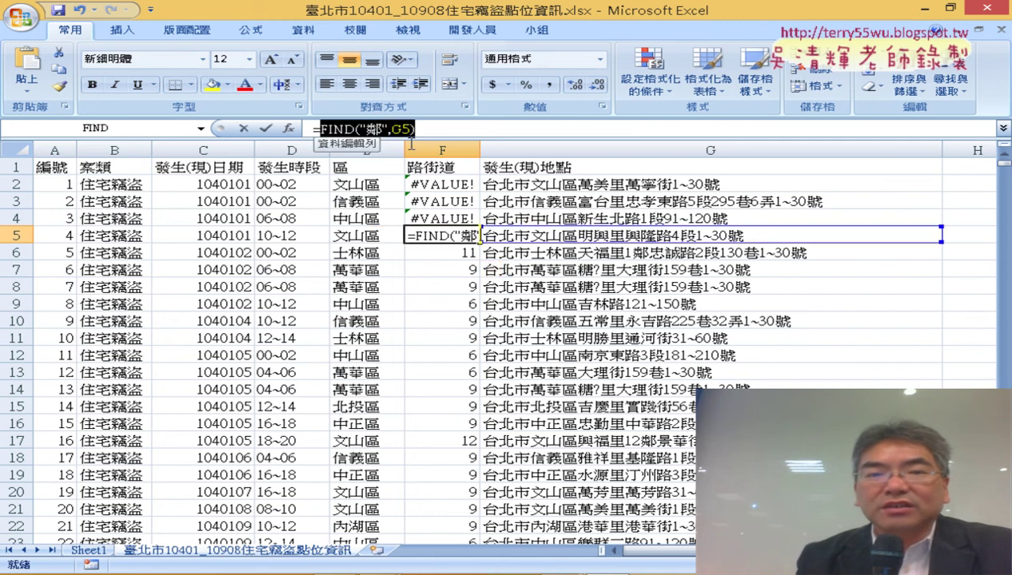
pyautogui.rightClick(394, 128)
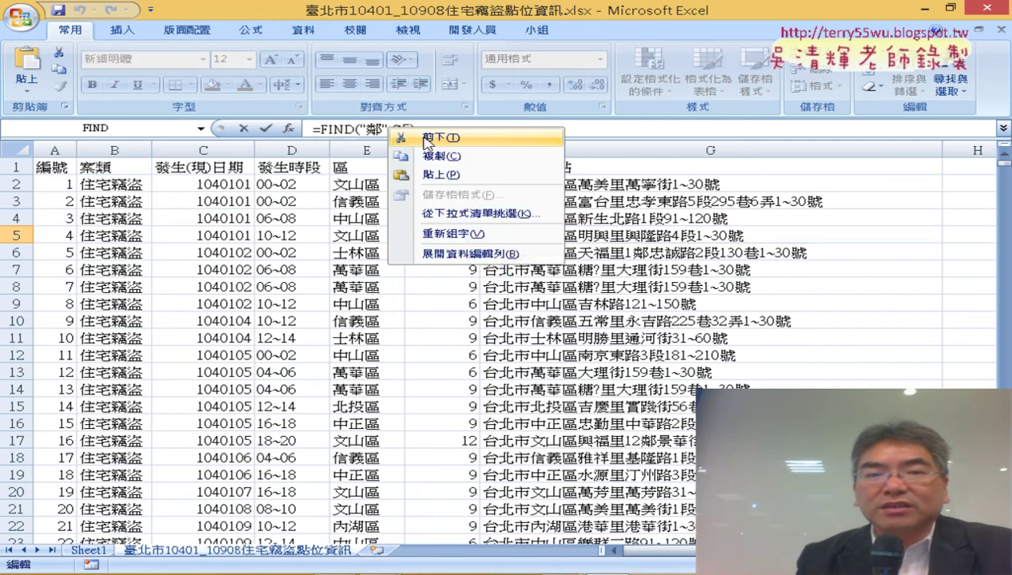
pyautogui.click(426, 139)
pyautogui.click(288, 127)
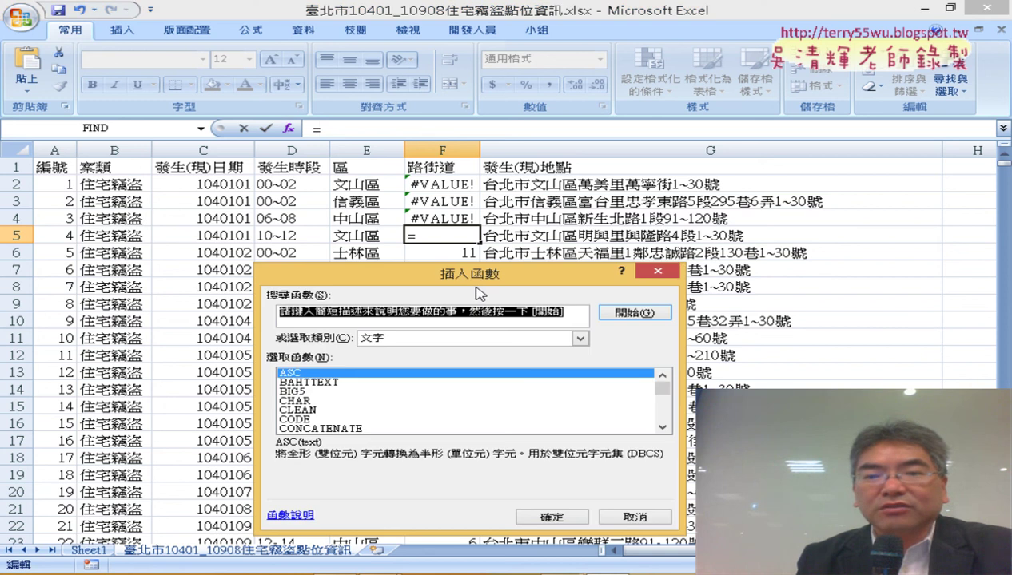
pyautogui.moveTo(478, 280); pyautogui.dragTo(774, 162)
pyautogui.click(782, 220)
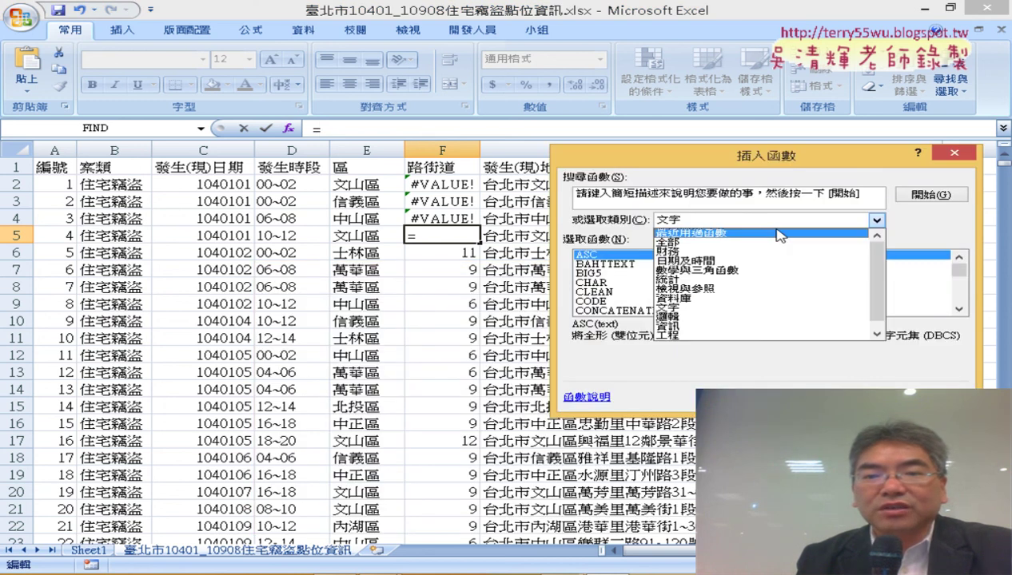
pyautogui.click(774, 233)
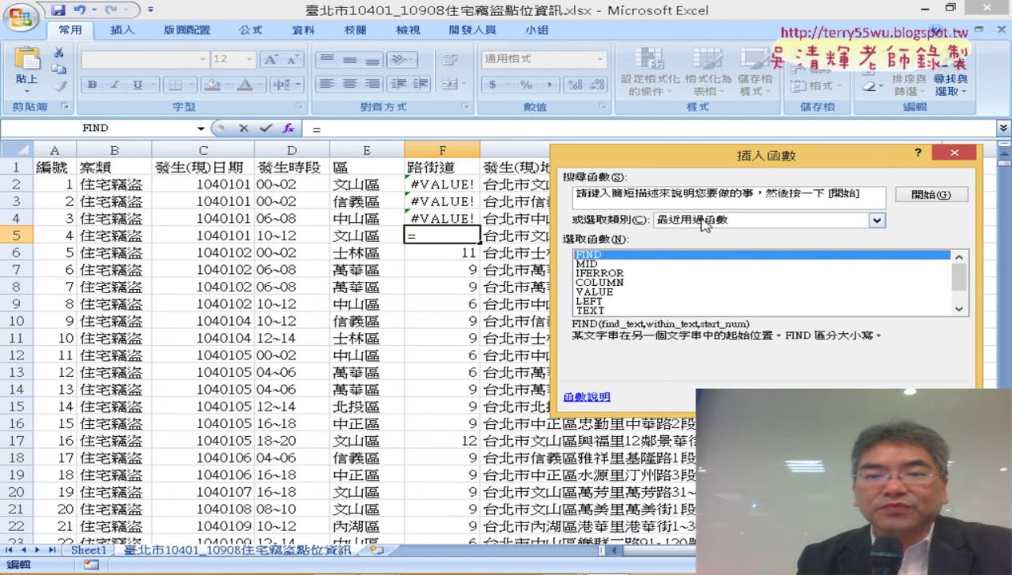
pyautogui.doubleClick(600, 273)
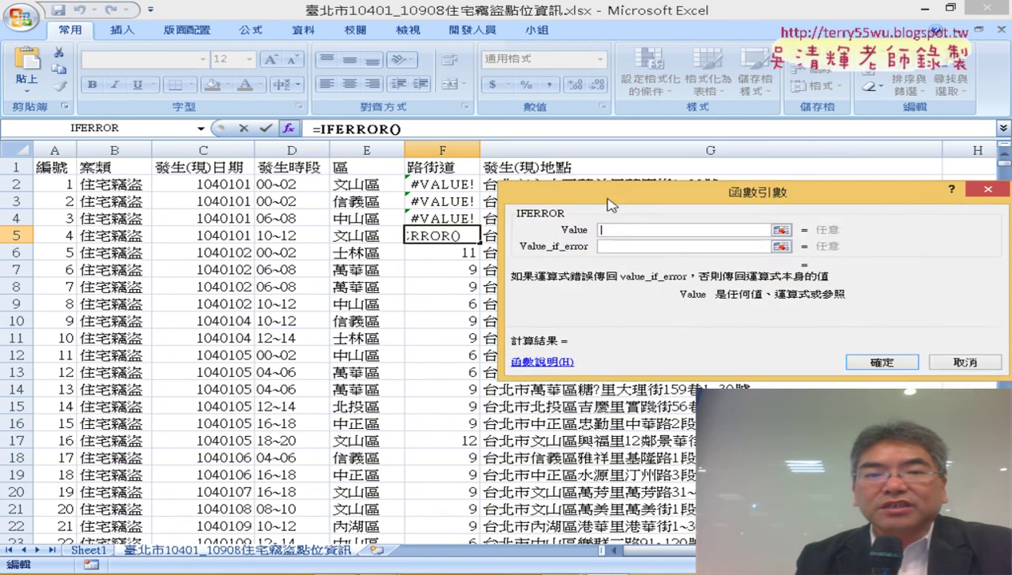
pyautogui.moveTo(607, 200); pyautogui.dragTo(348, 246)
pyautogui.rightClick(385, 275)
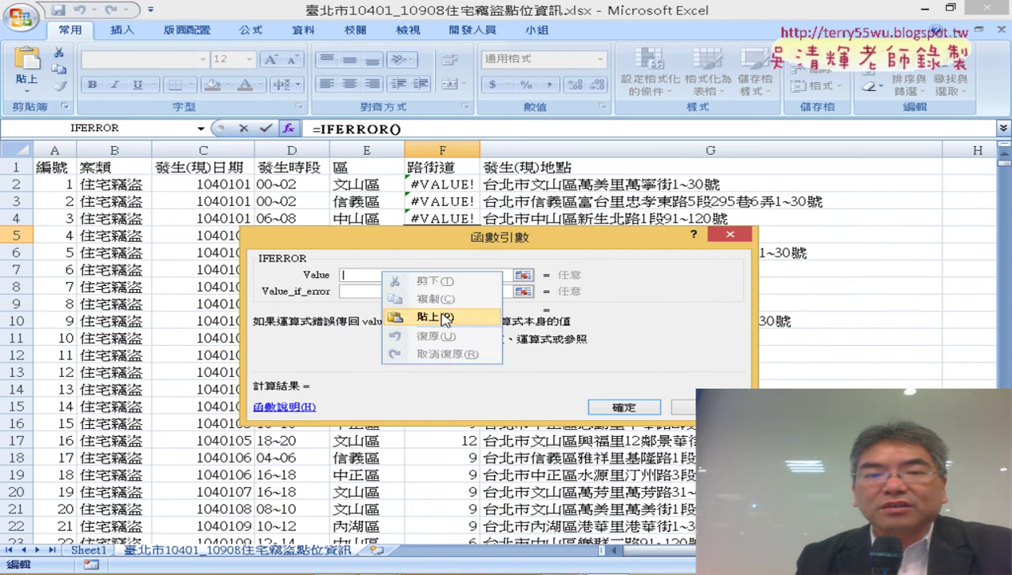
pyautogui.click(416, 315)
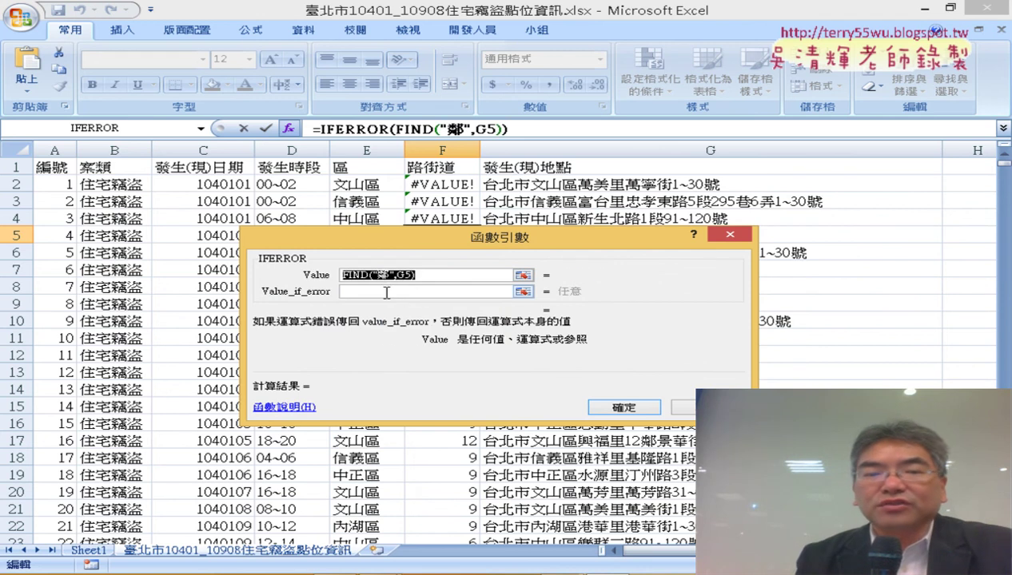
# - Set the fallback to FIND("里",G5) and confirm, so F5 shows 9
pyautogui.click(353, 290)
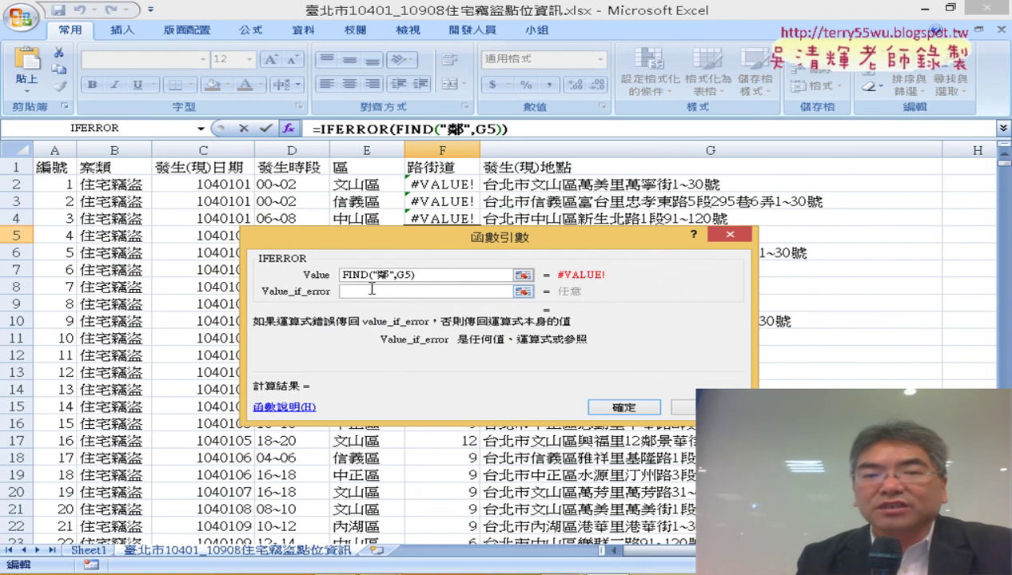
pyautogui.rightClick(372, 290)
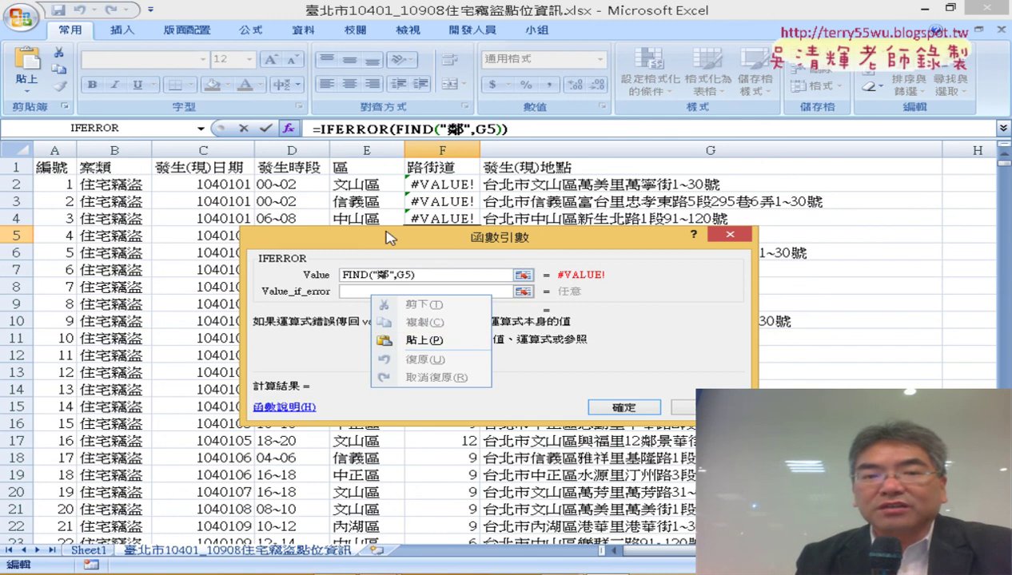
pyautogui.click(421, 339)
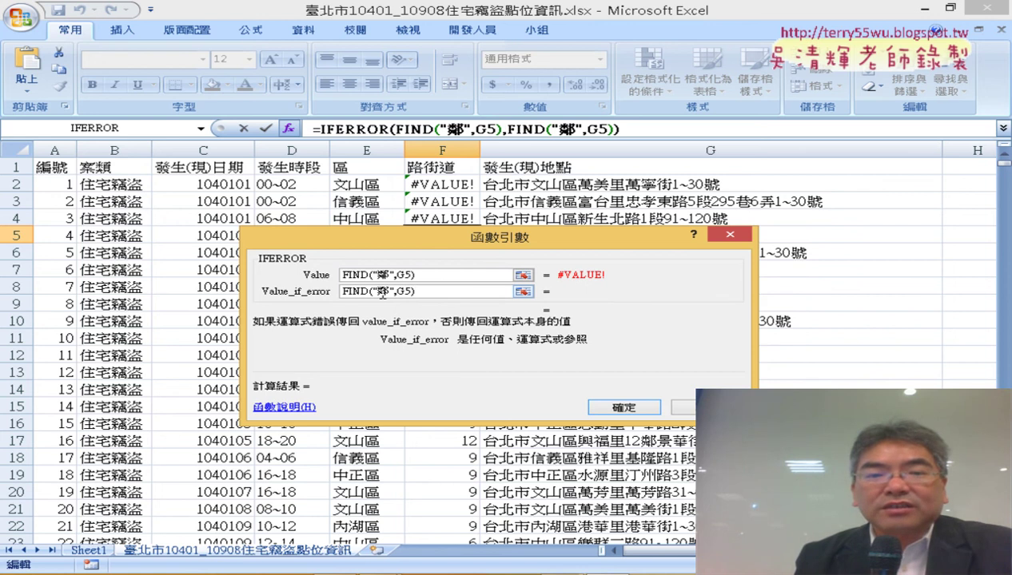
pyautogui.doubleClick(382, 292)
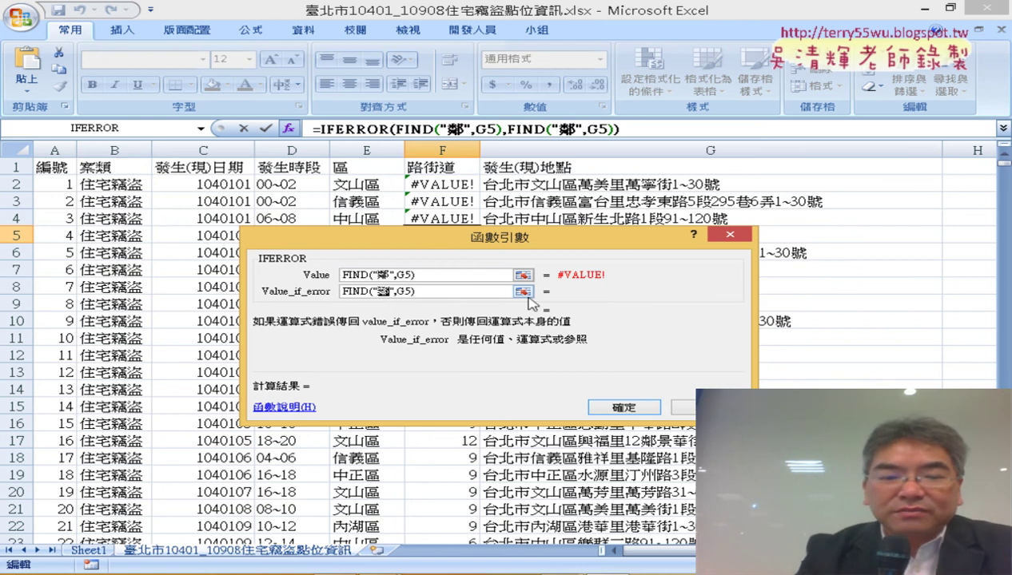
pyautogui.write('里')
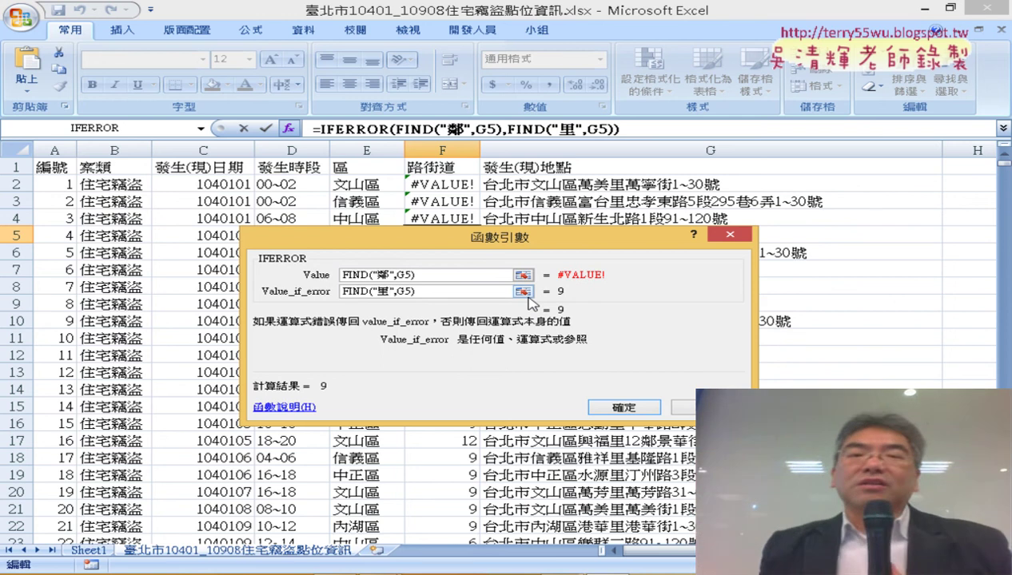
pyautogui.click(623, 407)
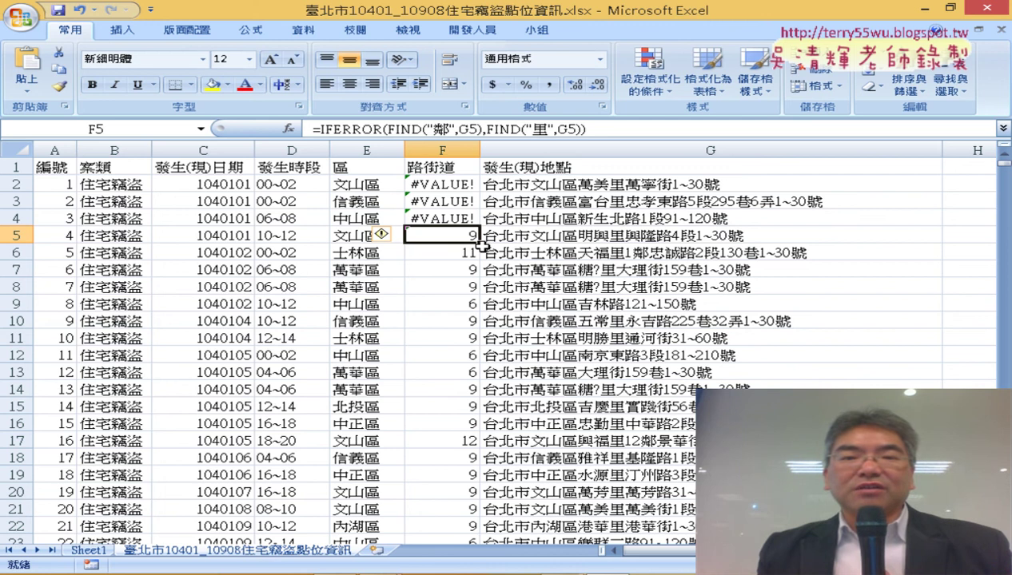
# - Fill the 鄰/里 IFERROR formula up into F4, then cut F4's entire formula, leaving '='
pyautogui.moveTo(481, 243); pyautogui.dragTo(482, 224)
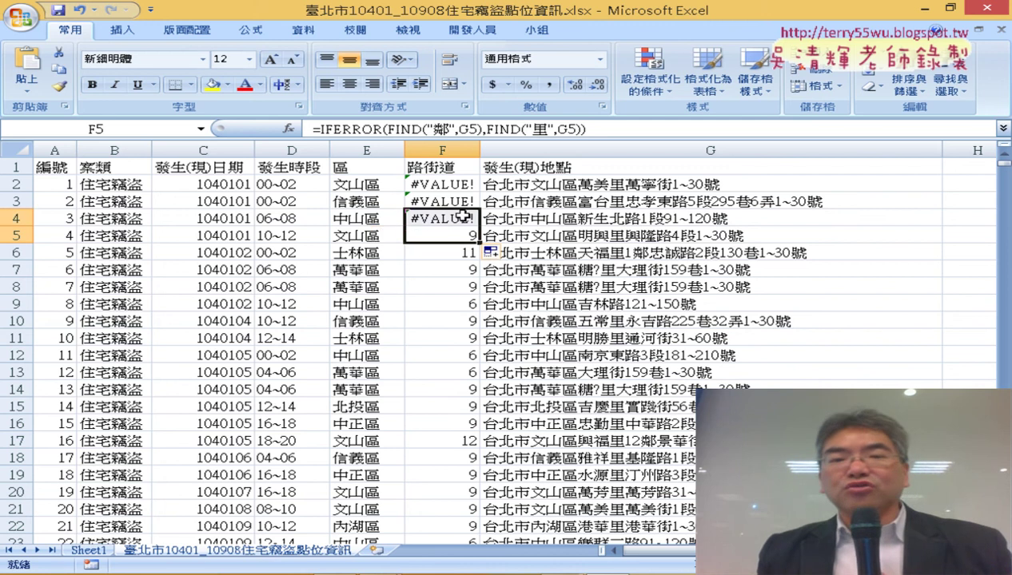
pyautogui.click(488, 222)
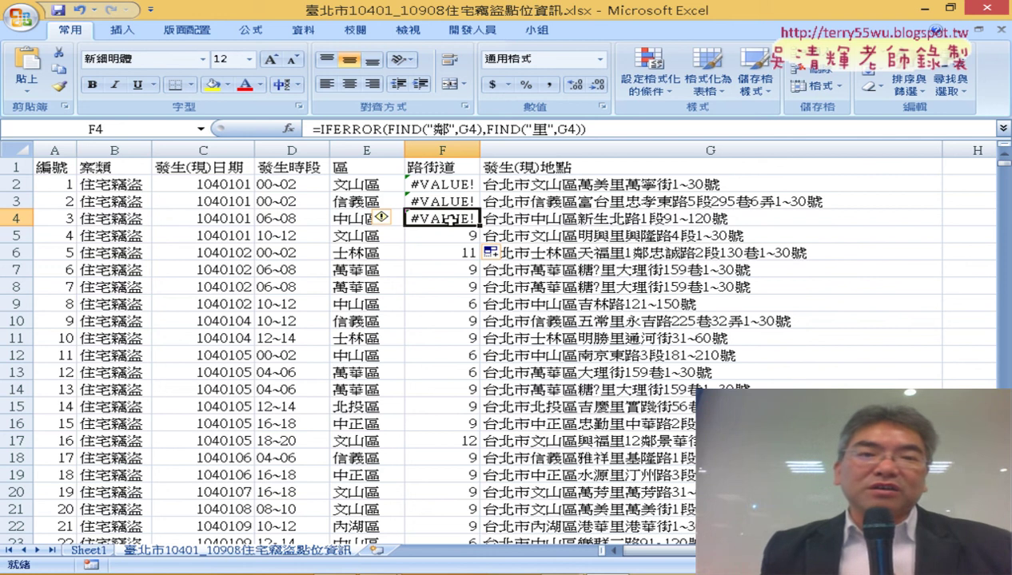
pyautogui.click(334, 128)
pyautogui.moveTo(635, 128); pyautogui.dragTo(324, 119)
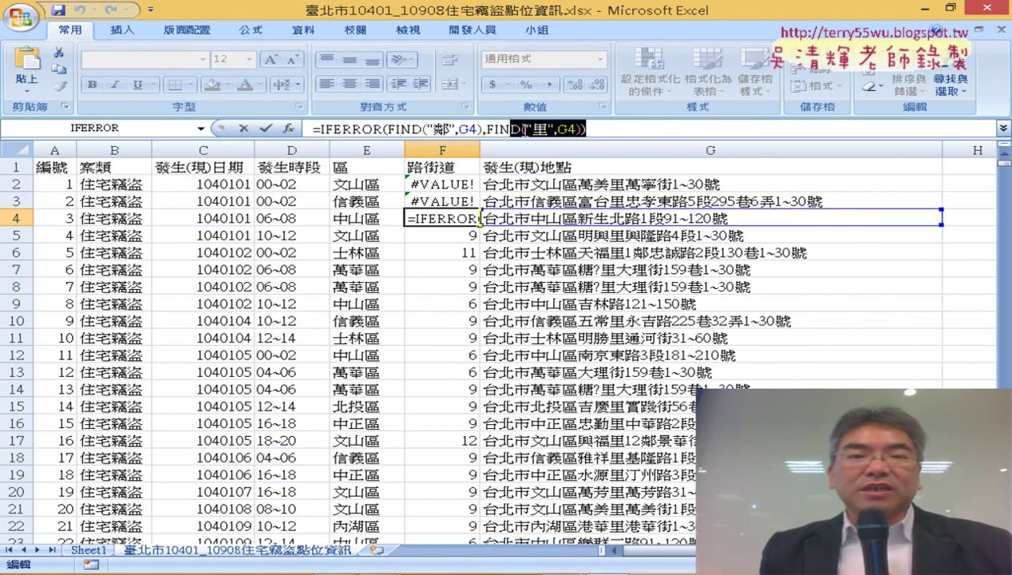
pyautogui.rightClick(371, 126)
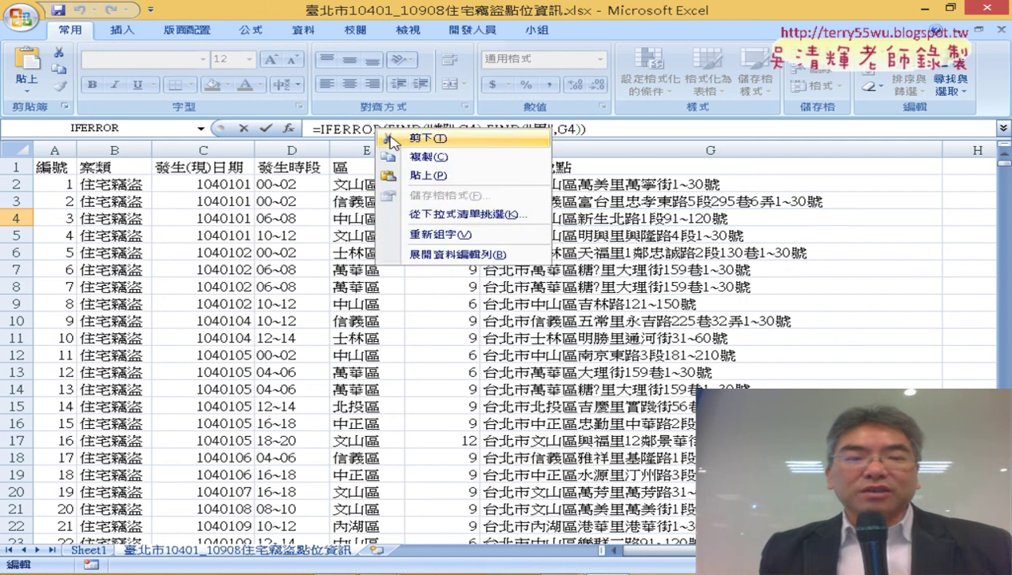
pyautogui.click(407, 142)
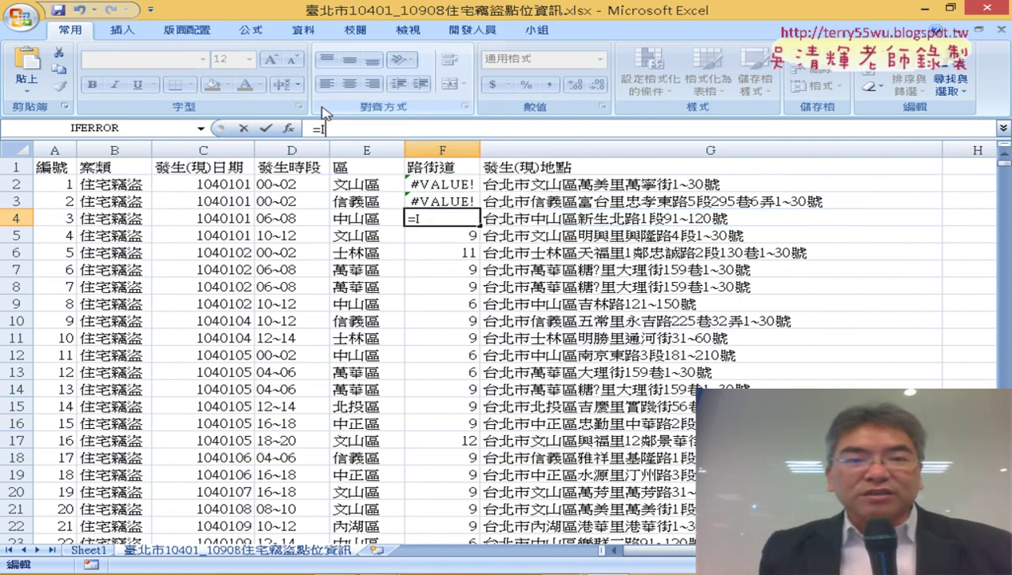
pyautogui.hotkey('ctrl', 'z')
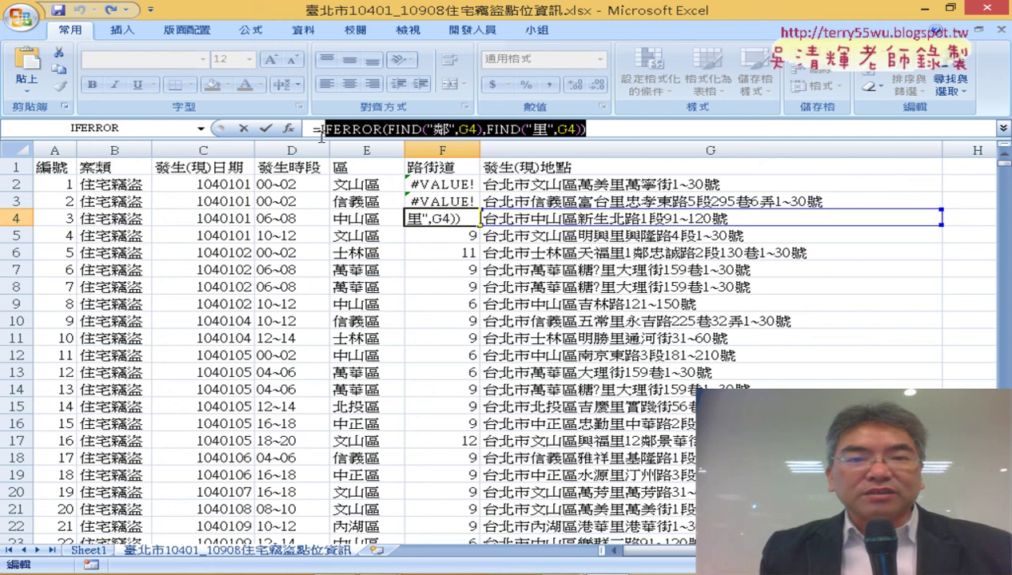
pyautogui.moveTo(316, 128); pyautogui.dragTo(596, 129)
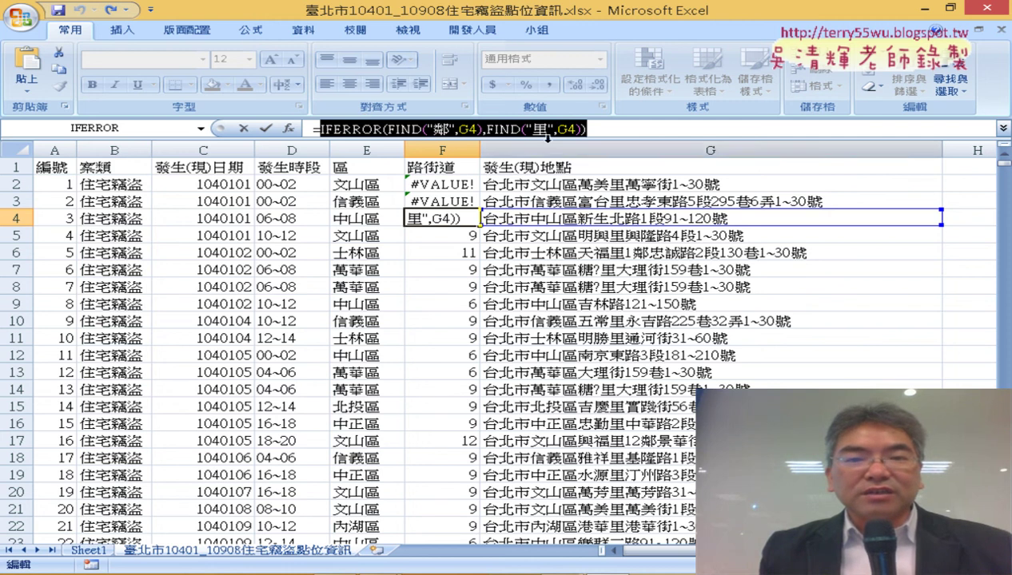
pyautogui.rightClick(547, 134)
pyautogui.click(569, 145)
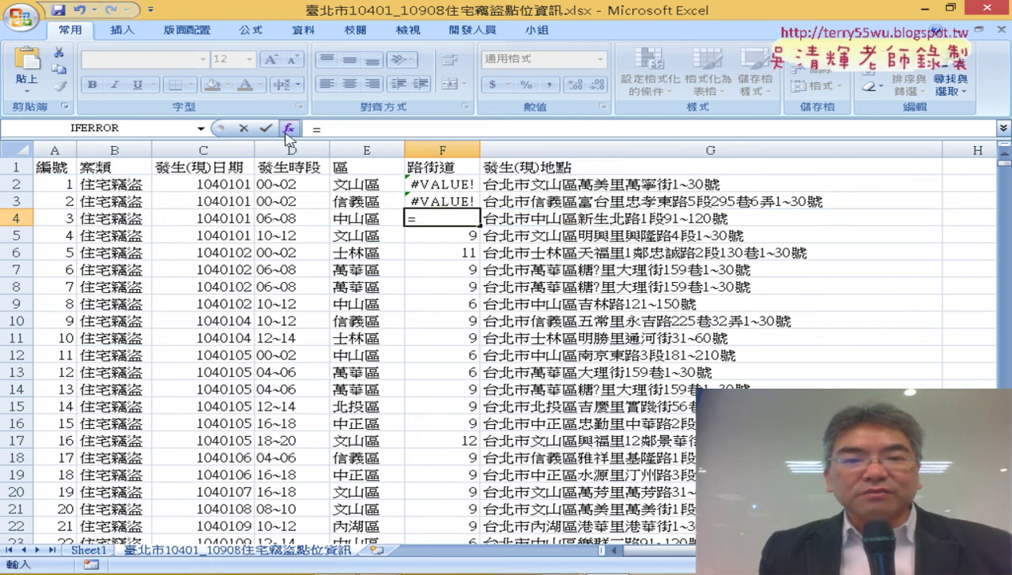
# - Insert IFERROR into F4 with the pasted 鄰/里 IFERROR formula as its Value
pyautogui.click(288, 128)
pyautogui.click(391, 302)
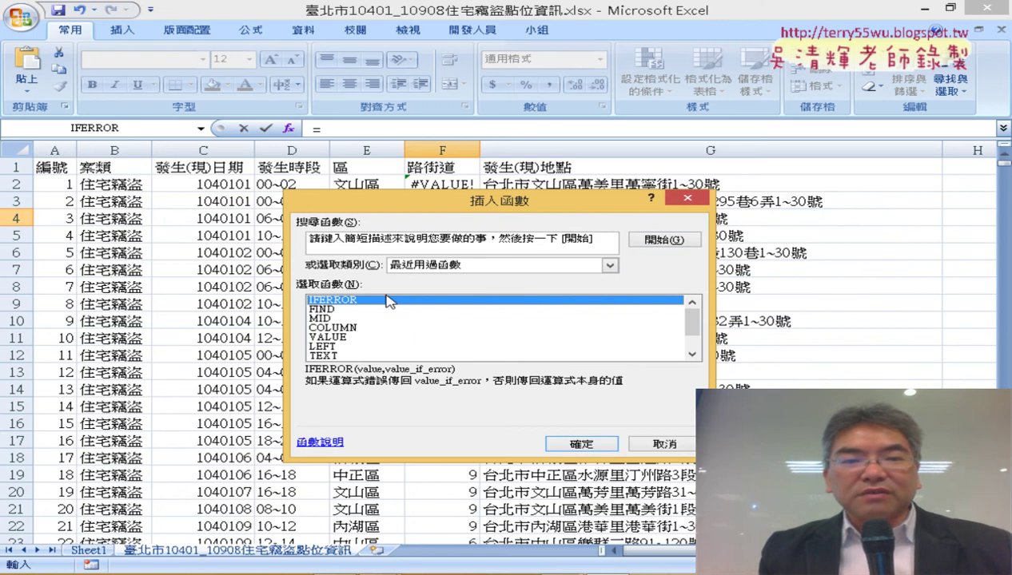
pyautogui.doubleClick(390, 301)
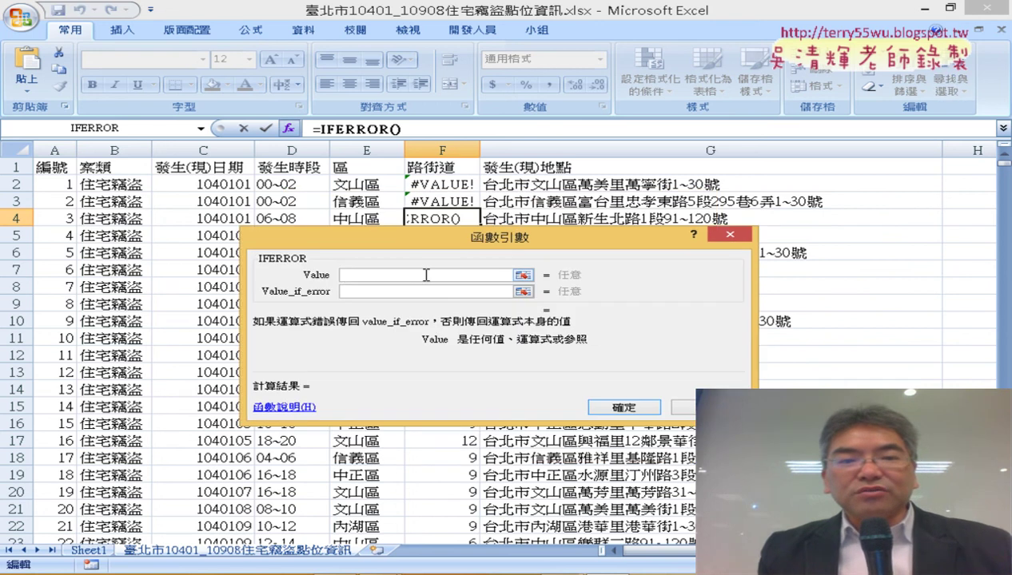
pyautogui.rightClick(422, 275)
pyautogui.click(472, 324)
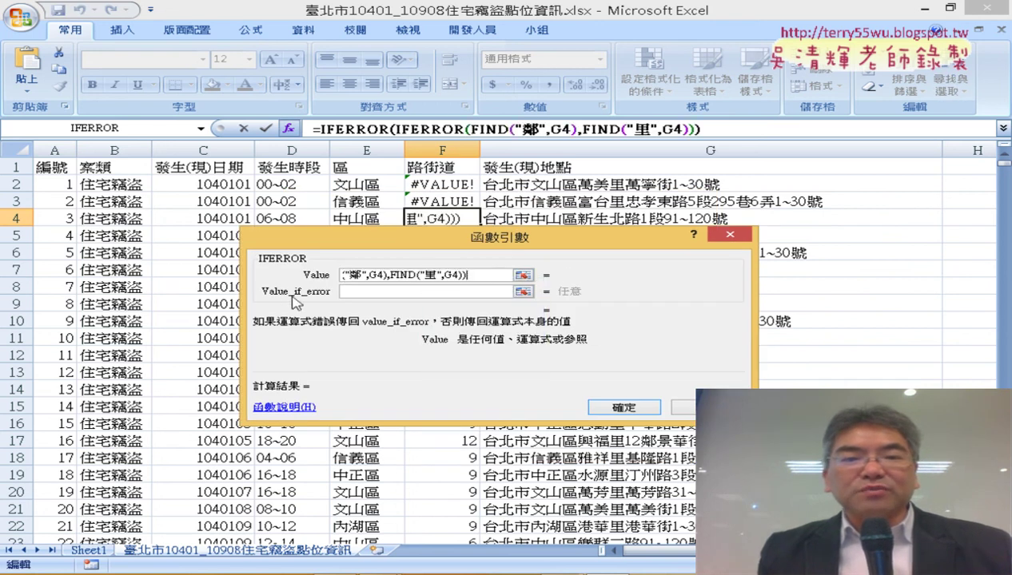
# - Set Value_if_error to FIND("區",G4), previewing 6
pyautogui.click(358, 292)
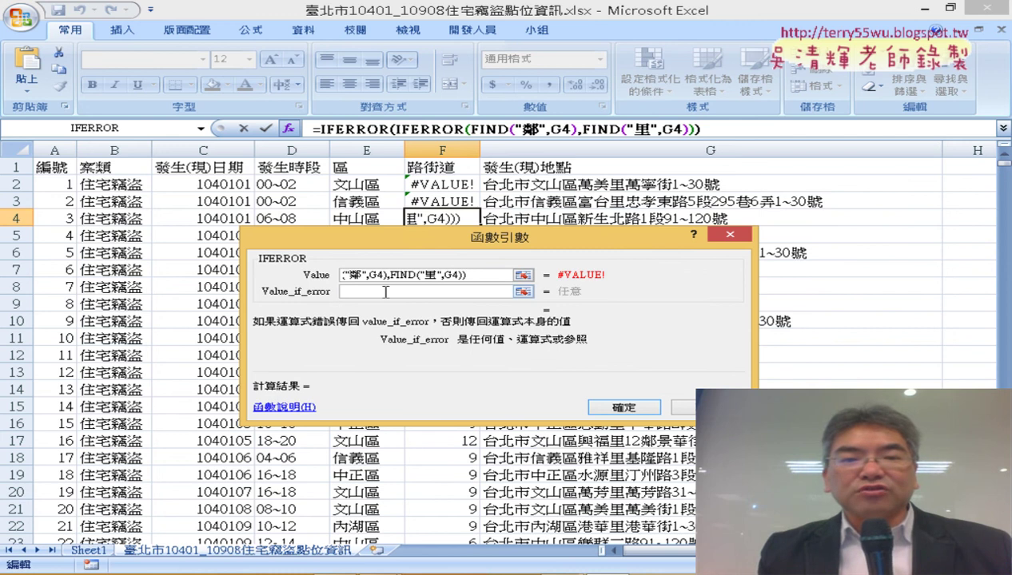
pyautogui.moveTo(390, 275); pyautogui.dragTo(502, 276)
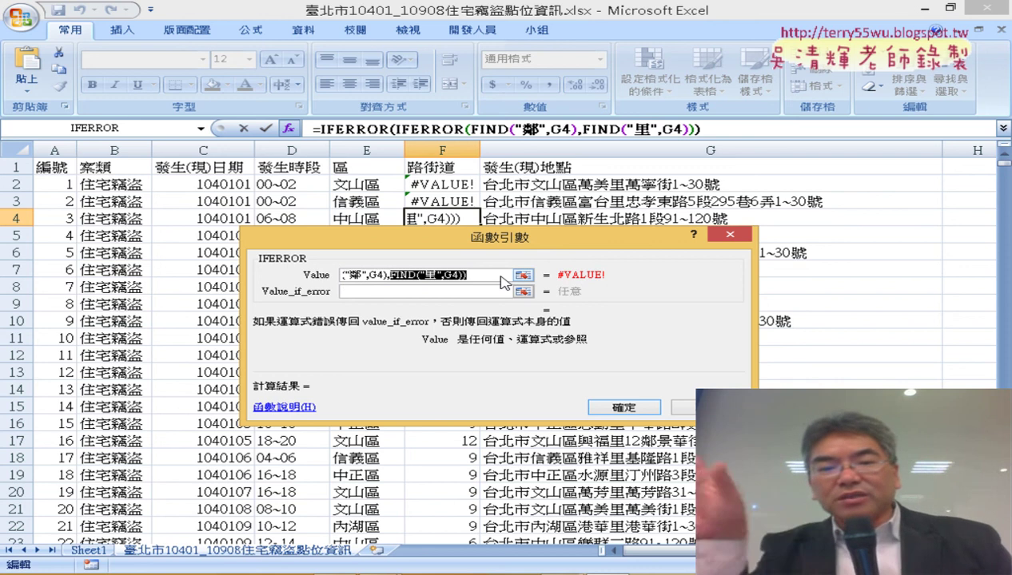
pyautogui.click(493, 290)
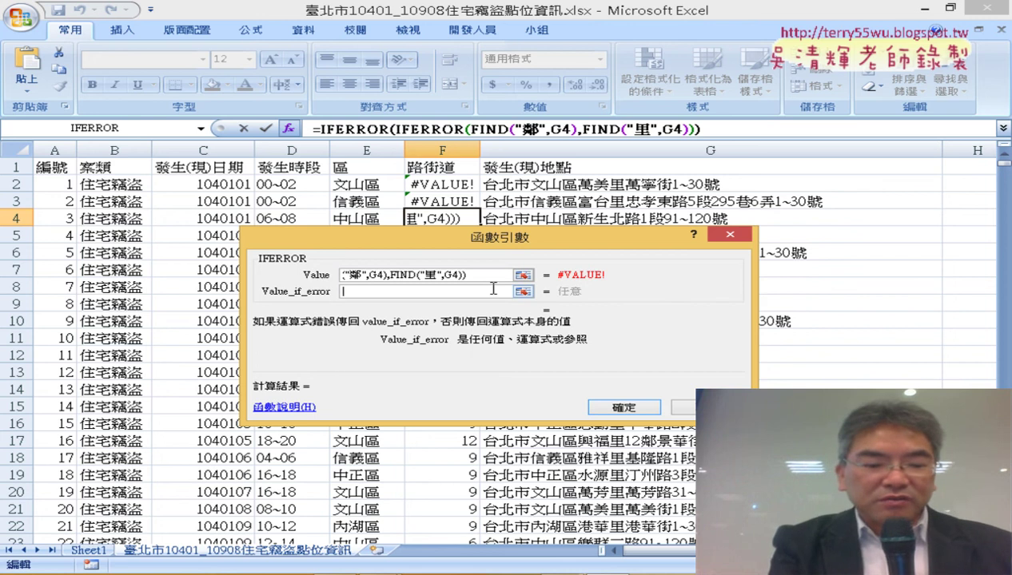
pyautogui.hotkey('ctrl', 'v')
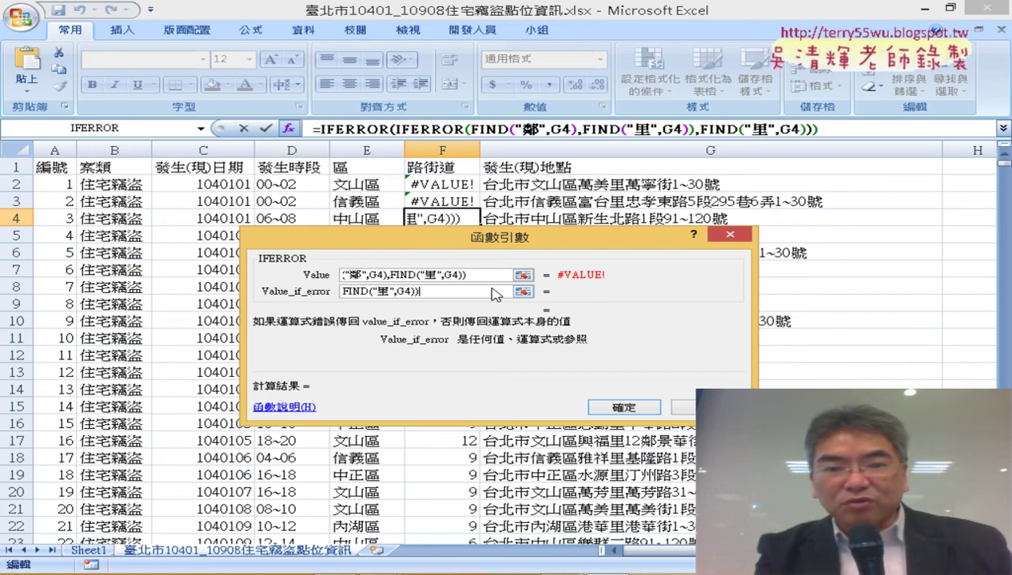
pyautogui.press('BackSpace')
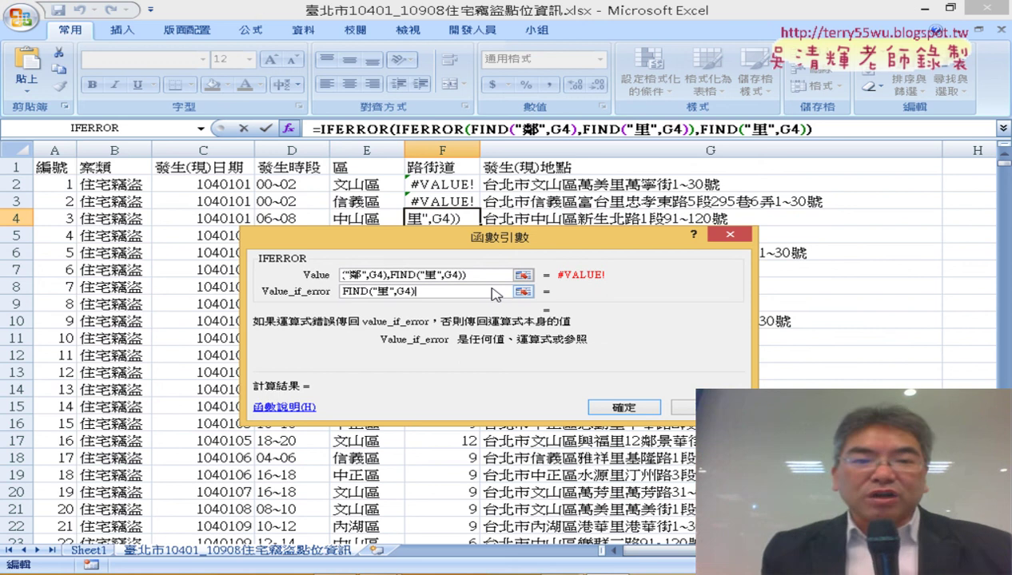
pyautogui.click(379, 292)
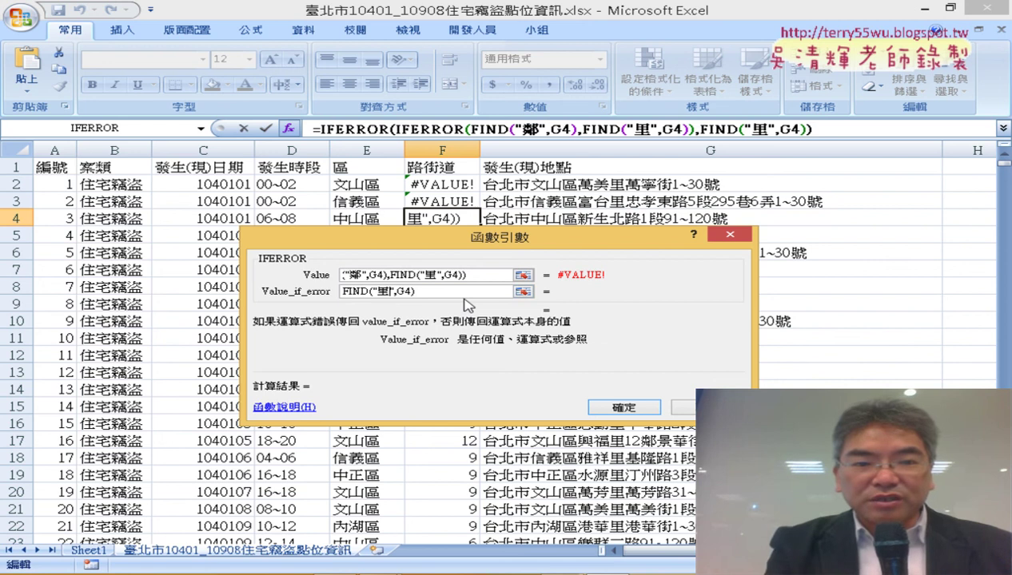
pyautogui.press('BackSpace')
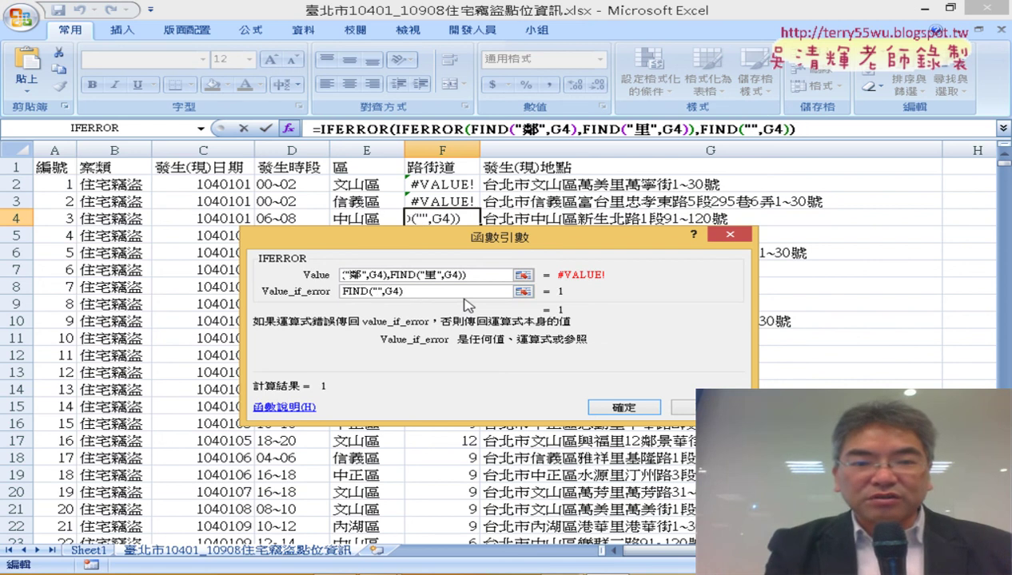
pyautogui.write('ㄑㄩ')
pyautogui.press('space')
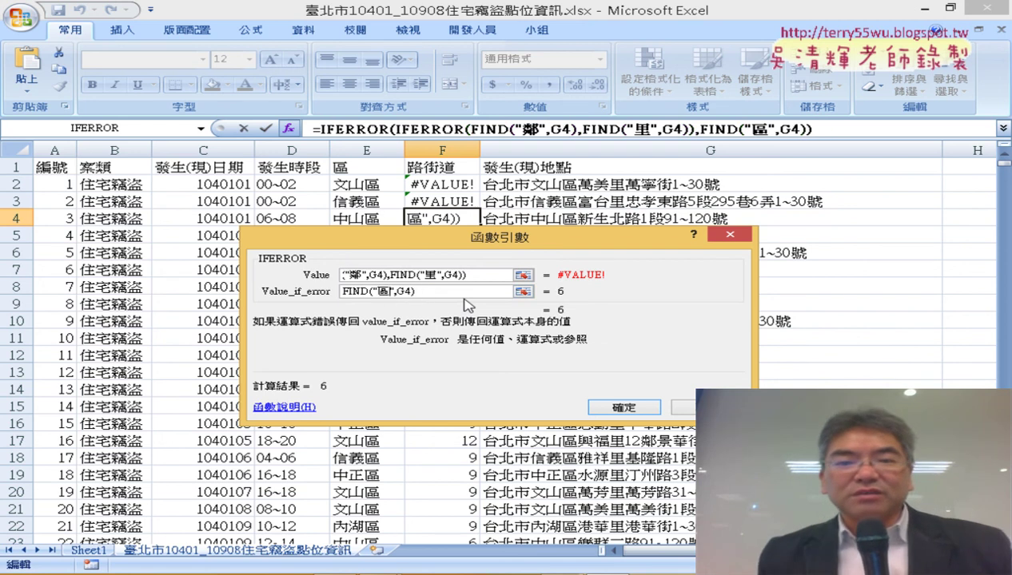
# - Confirm F4's nested IFERROR formula returning 6, review it, and return to PowerPoint slide 31
pyautogui.click(620, 408)
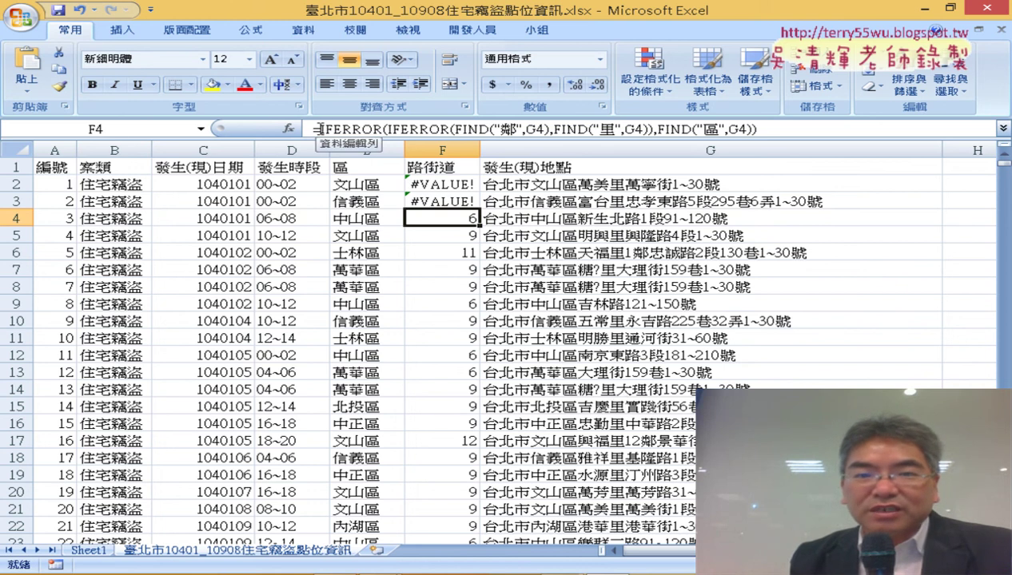
pyautogui.click(316, 128)
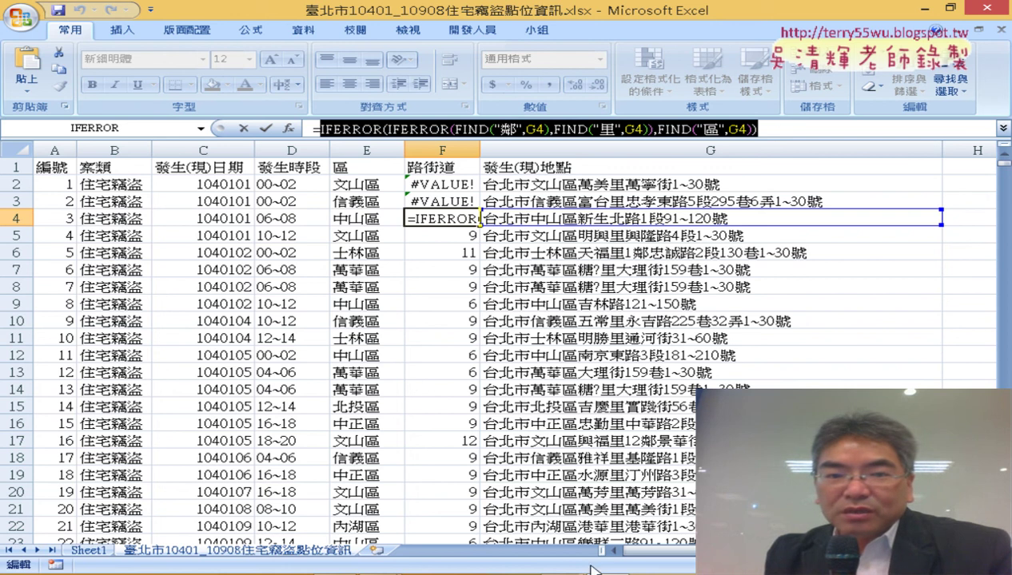
pyautogui.hotkey('alt', 'Tab')
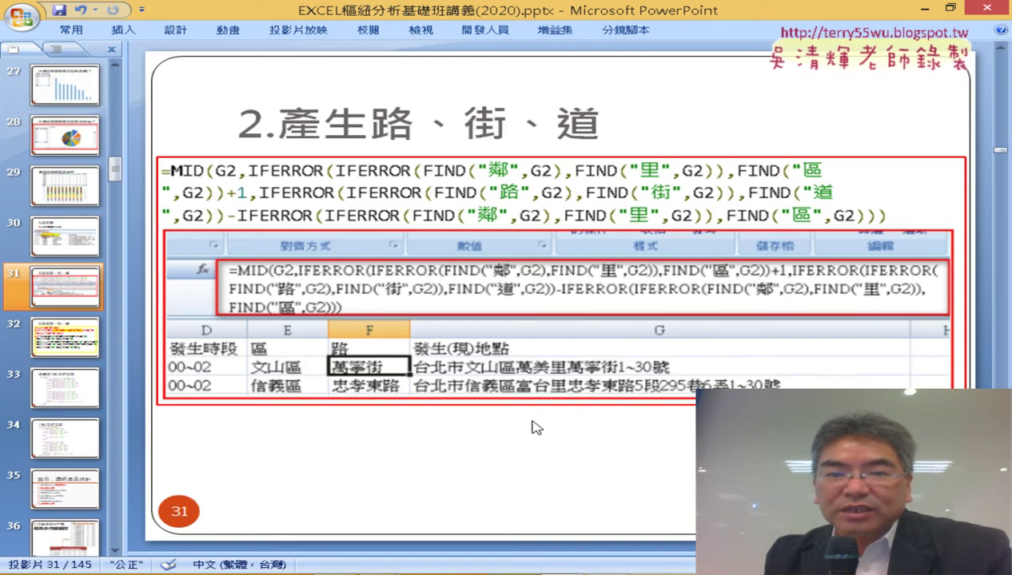
# - Go to slide 32 and highlight formula (2) to explain it
pyautogui.press('pagedown')
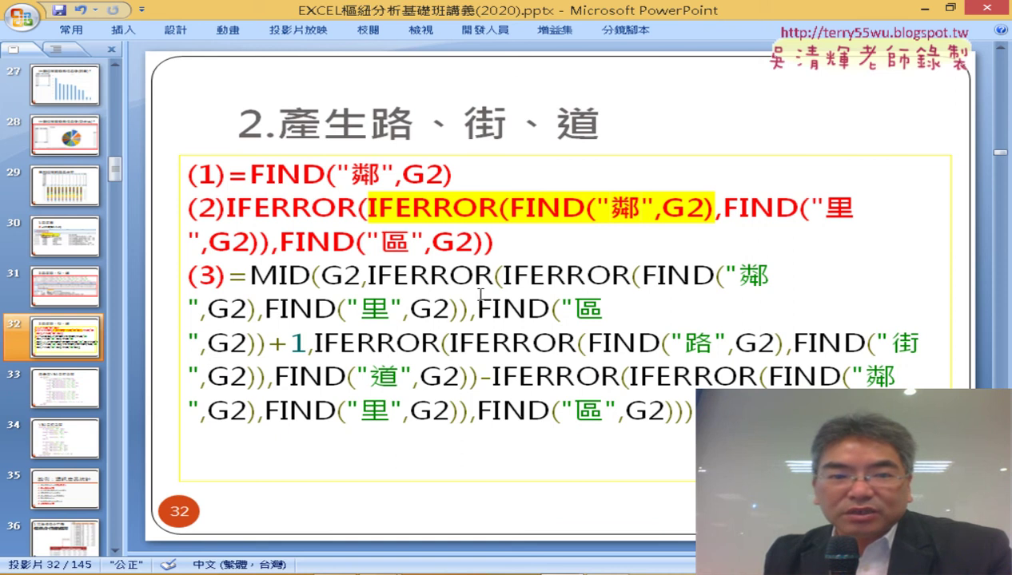
pyautogui.click(324, 201)
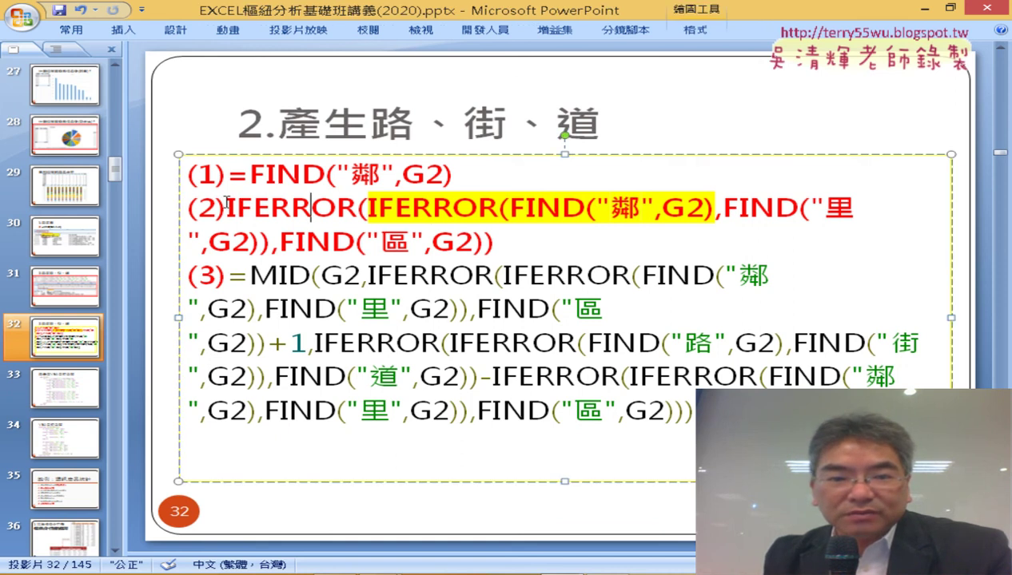
pyautogui.moveTo(227, 203); pyautogui.dragTo(512, 248)
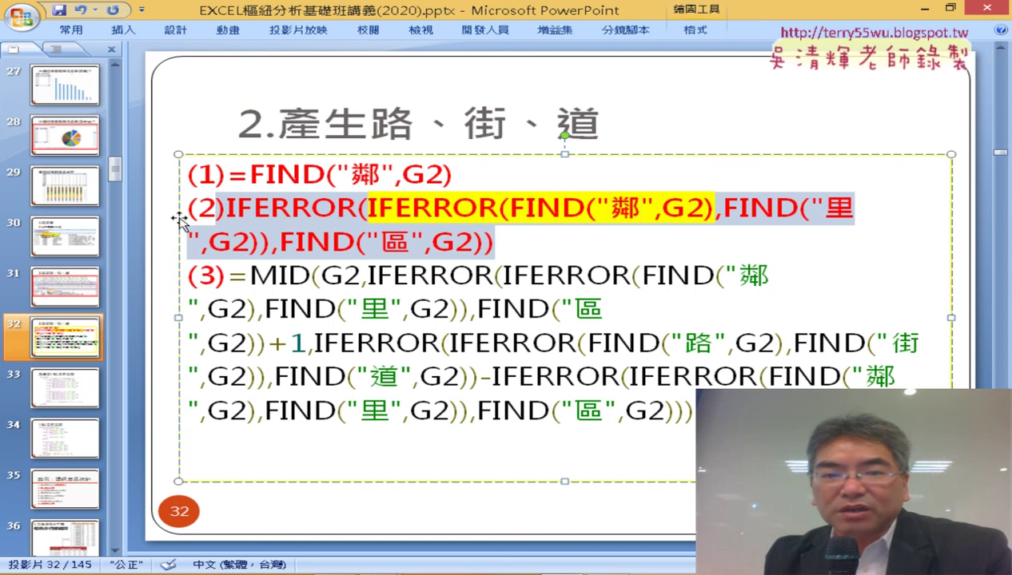
pyautogui.click(304, 201)
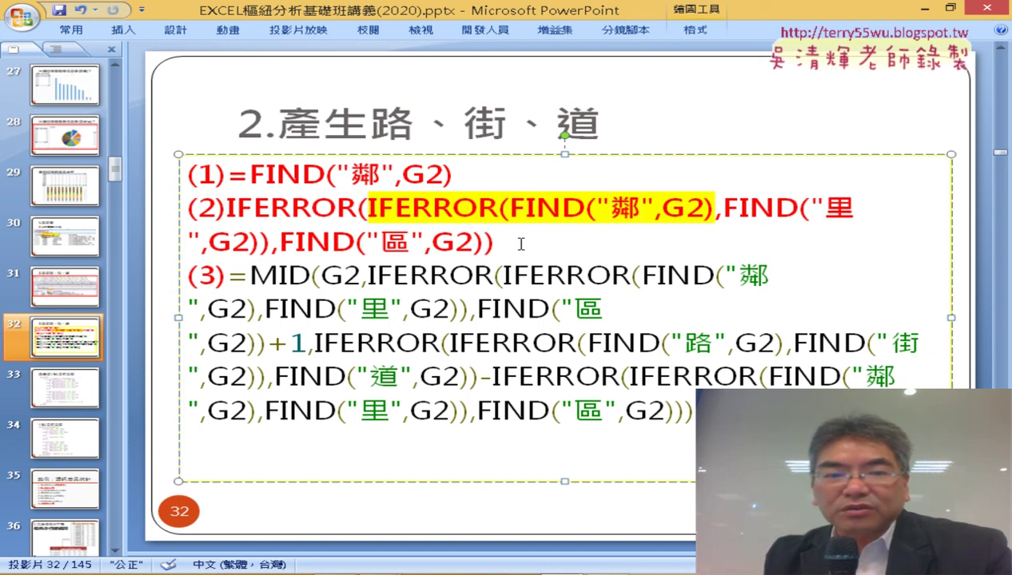
# - Highlight formula (3)'s MID, G2, 路/街/道 position and subtracted 鄰/里/區 position, then move to slide 33
pyautogui.moveTo(248, 275); pyautogui.dragTo(310, 275)
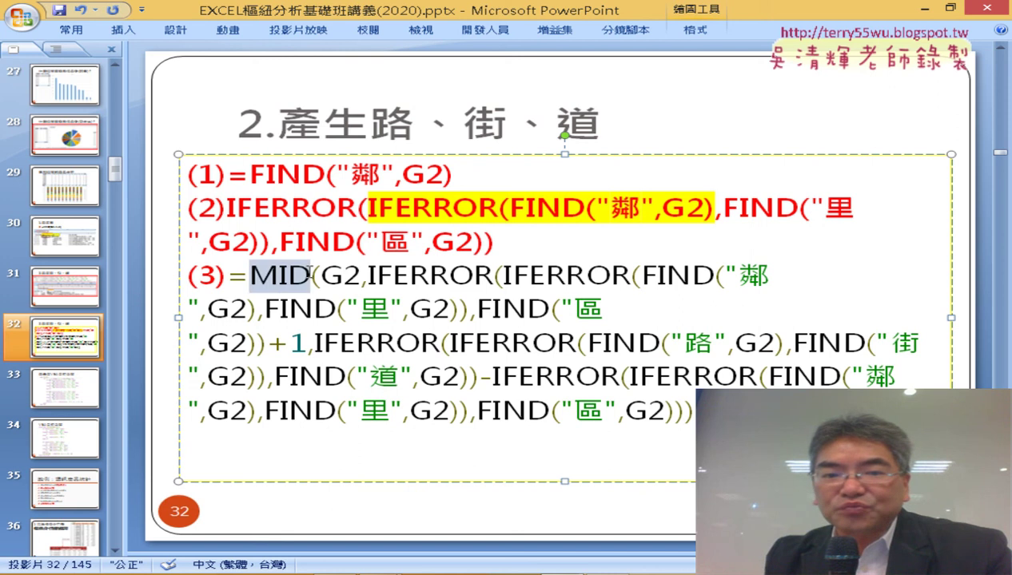
pyautogui.doubleClick(361, 275)
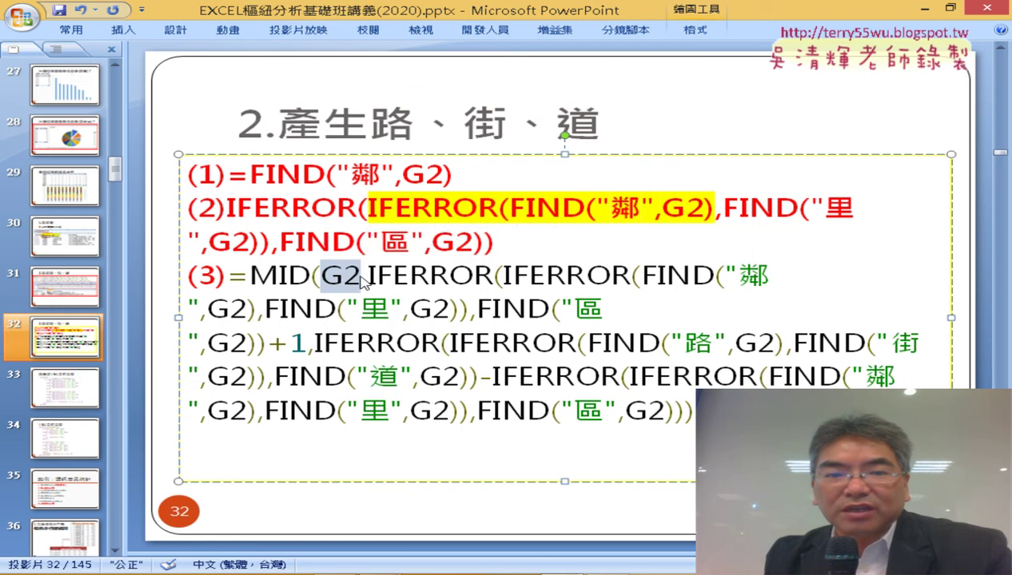
pyautogui.moveTo(368, 274)
pyautogui.mouseDown()
pyautogui.moveTo(297, 375)
pyautogui.moveTo(271, 345)
pyautogui.moveTo(349, 357)
pyautogui.moveTo(264, 389)
pyautogui.moveTo(484, 373)
pyautogui.mouseUp()
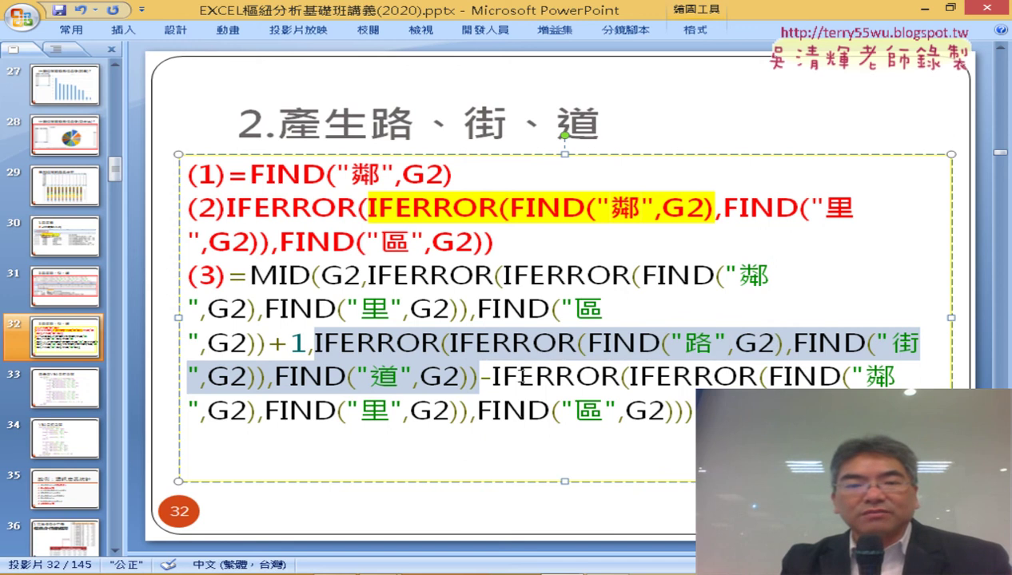
pyautogui.moveTo(490, 375); pyautogui.dragTo(688, 415)
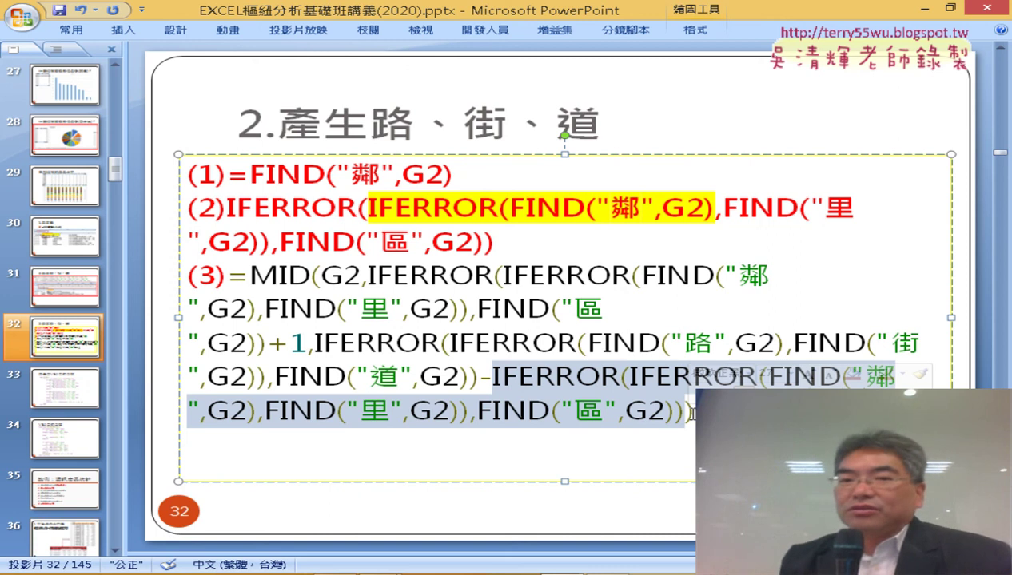
pyautogui.click(809, 137)
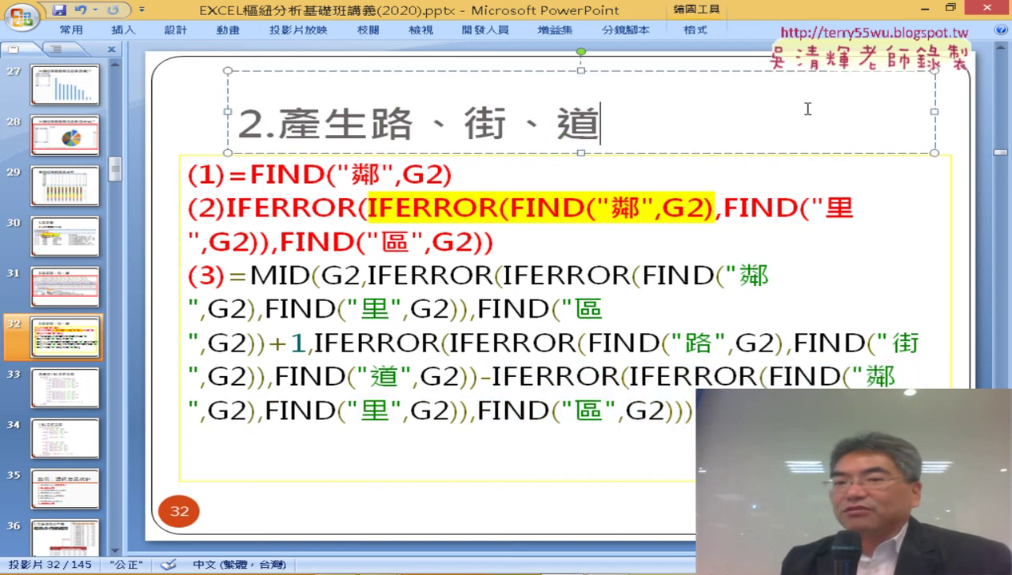
pyautogui.click(880, 192)
pyautogui.click(963, 221)
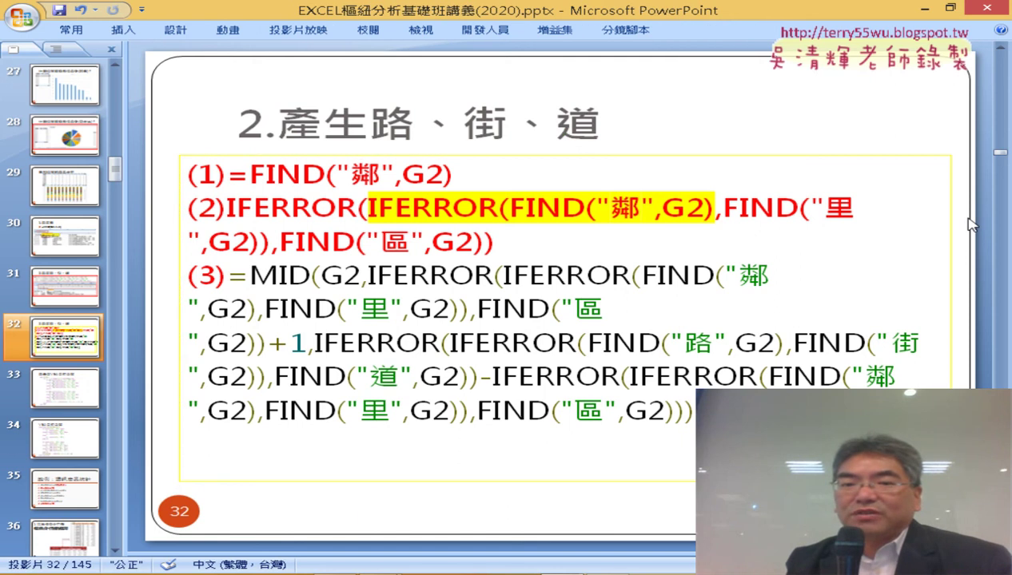
pyautogui.scroll(-1, 943, 222)
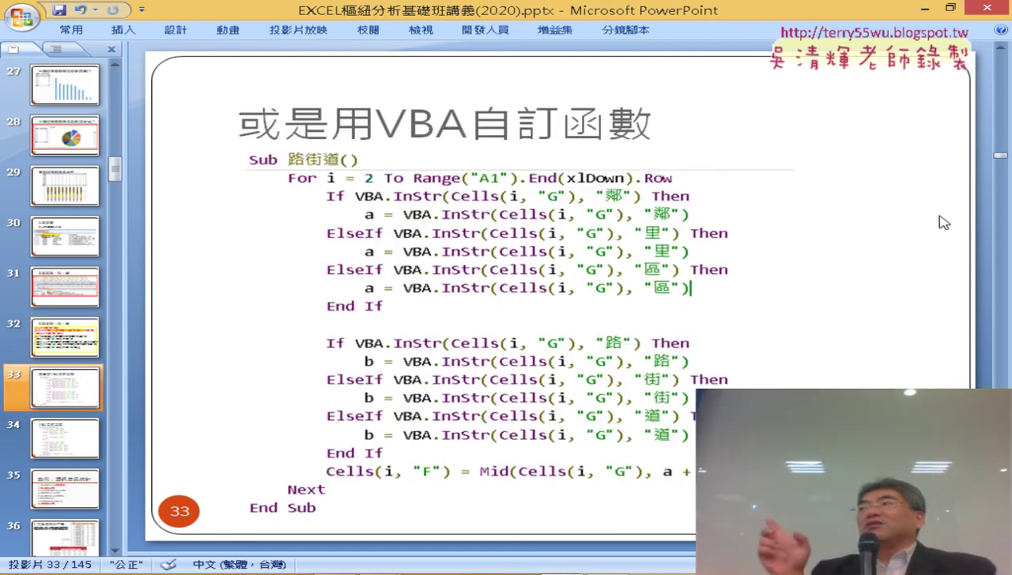